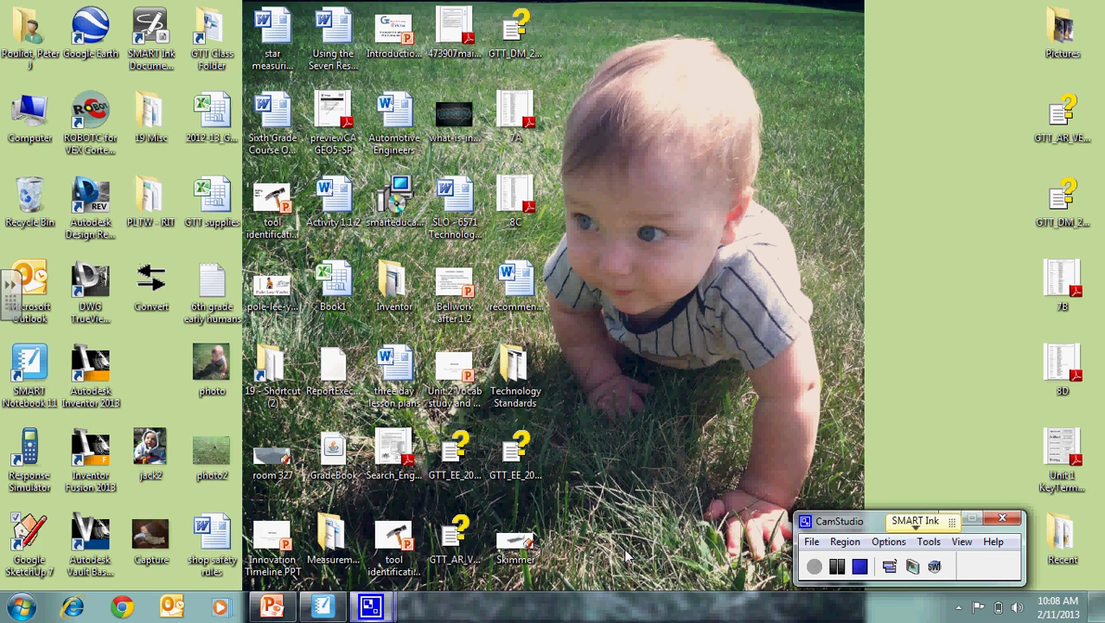
Start Google SketchUp 7 from its desktop shortcut to get a new untitled model.
{"action": "left_click", "coordinate": [30, 536]}
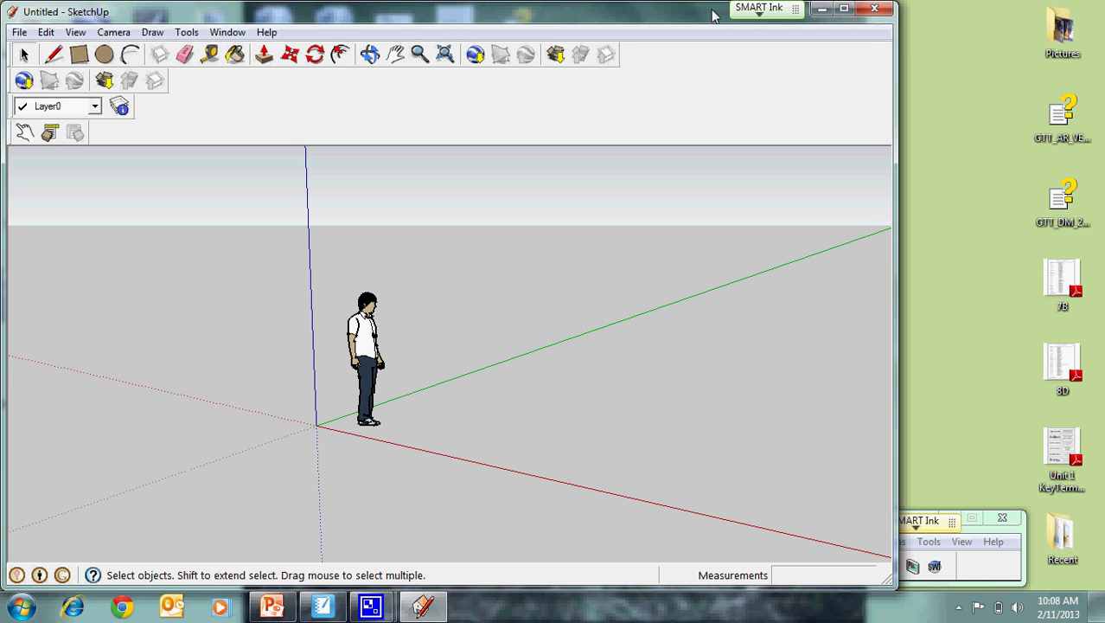
Maximize the SketchUp window and turn on the Large Tool Set toolbar.
{"action": "left_click_drag", "start_coordinate": [714, 16], "coordinate": [804, 2]}
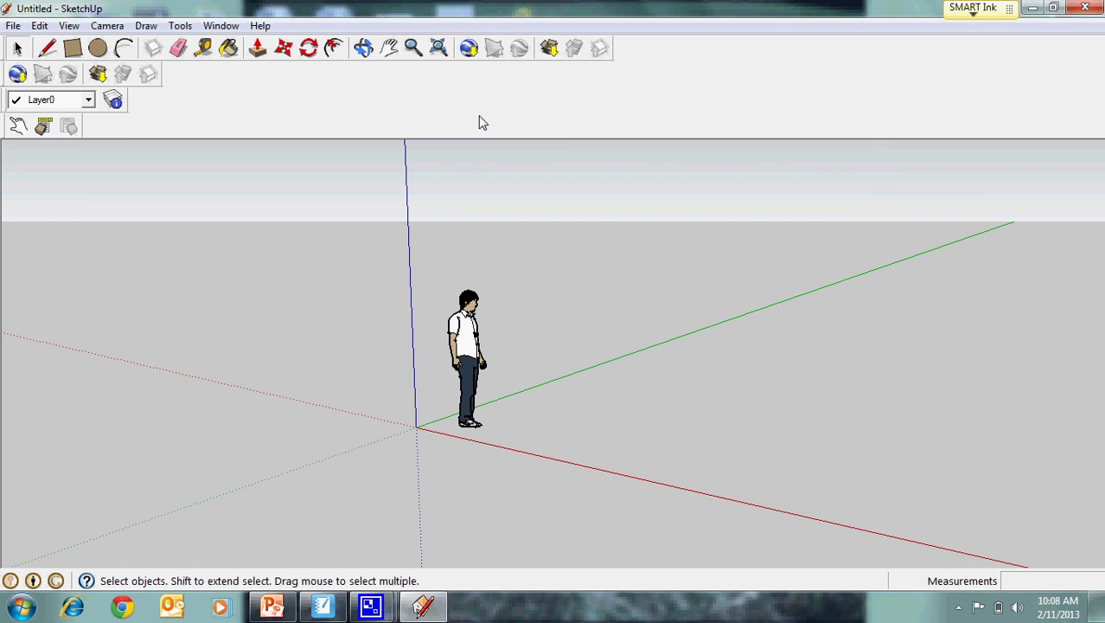
{"action": "left_click", "coordinate": [68, 26]}
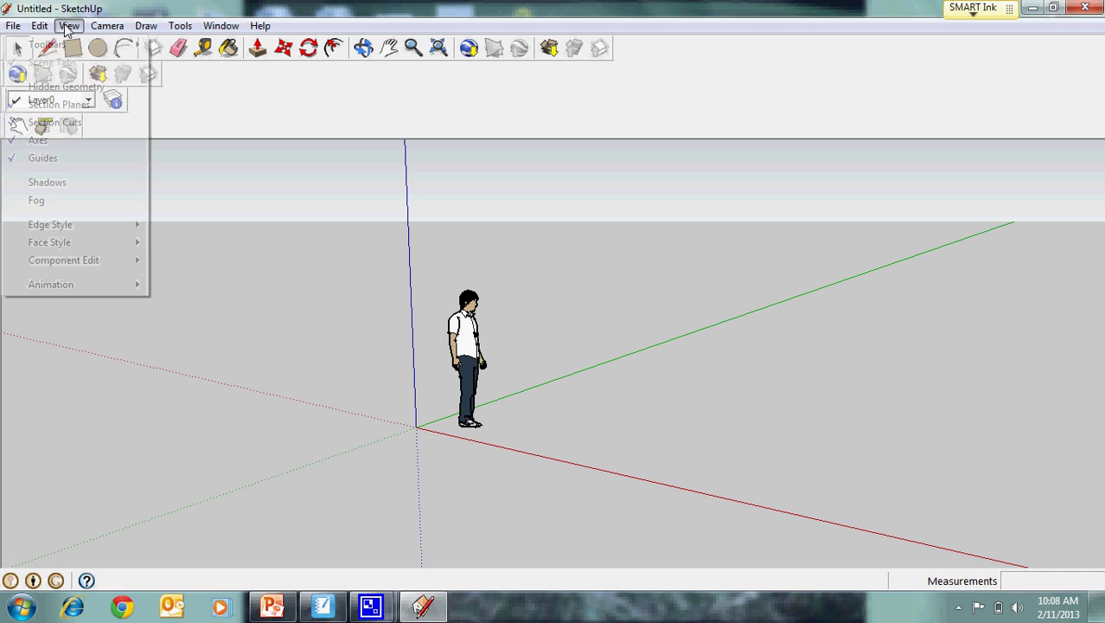
{"action": "mouse_move", "coordinate": [52, 44]}
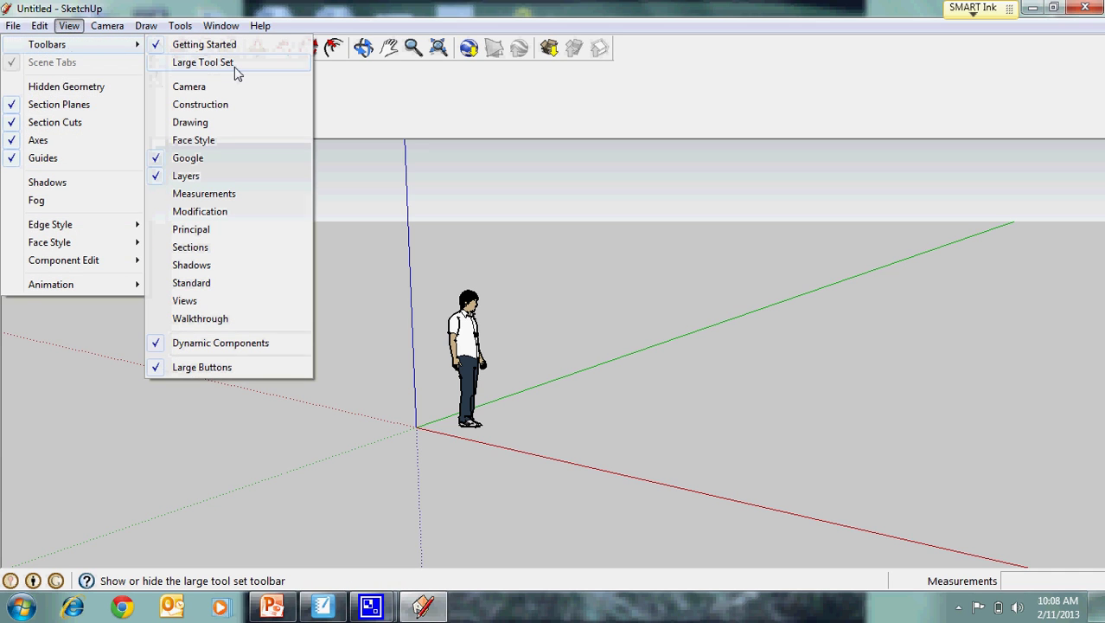
{"action": "left_click", "coordinate": [234, 66]}
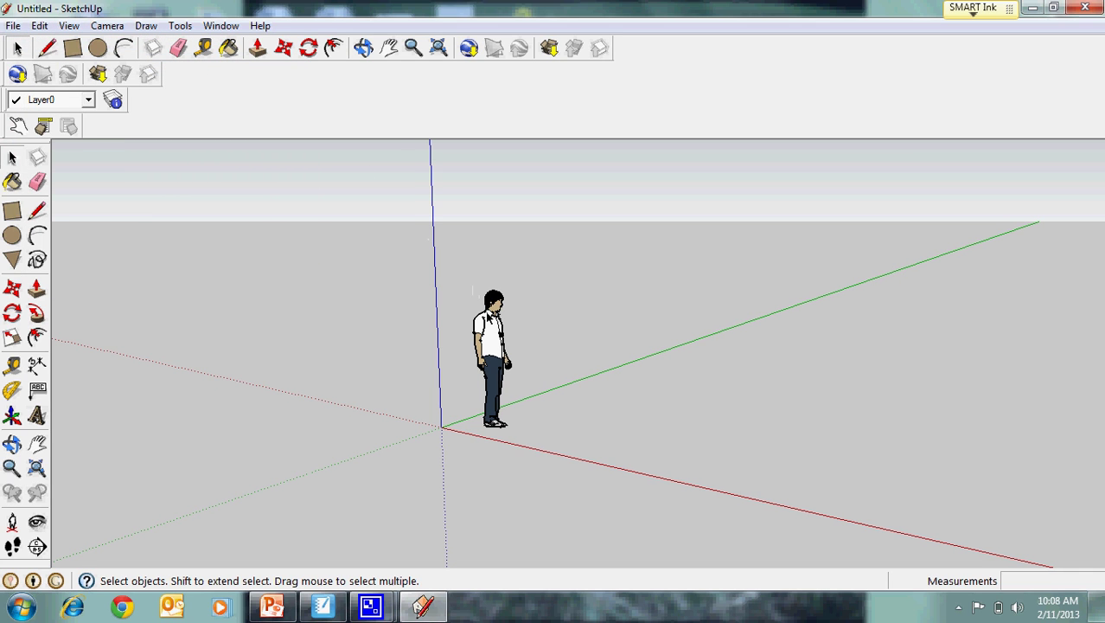
Erase the default person figure from the model.
{"action": "left_click", "coordinate": [489, 360]}
{"action": "right_click", "coordinate": [489, 360]}
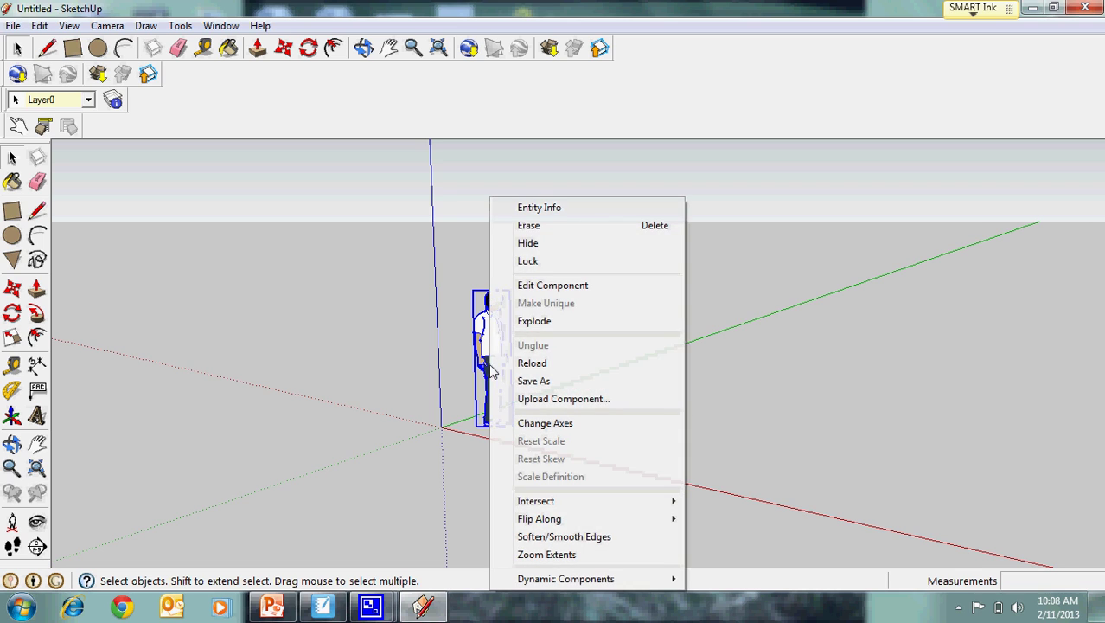
{"action": "left_click", "coordinate": [547, 227]}
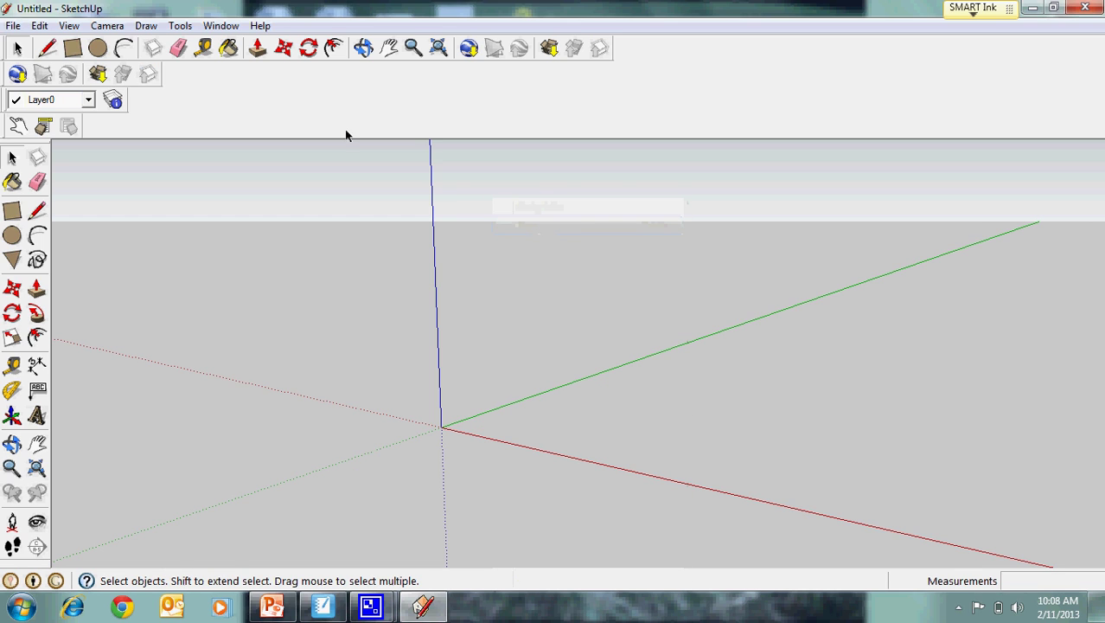
Draw a 4 by 11 inch rectangle from the origin and zoom extents to fit it.
{"action": "left_click", "coordinate": [79, 55]}
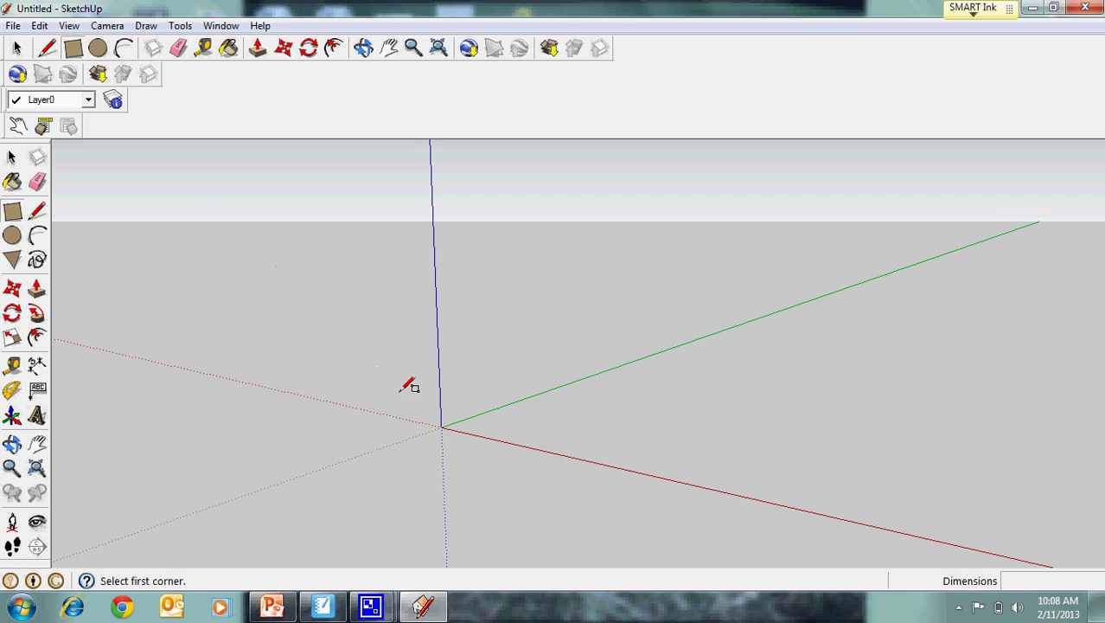
{"action": "left_click", "coordinate": [441, 427]}
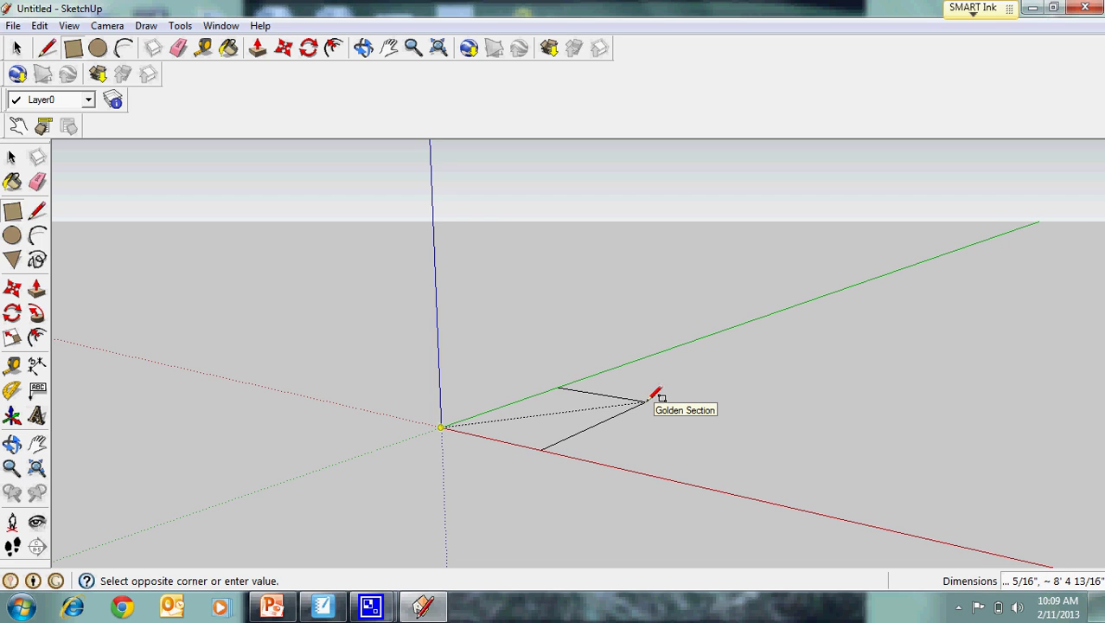
{"action": "type", "text": "4',11'"}
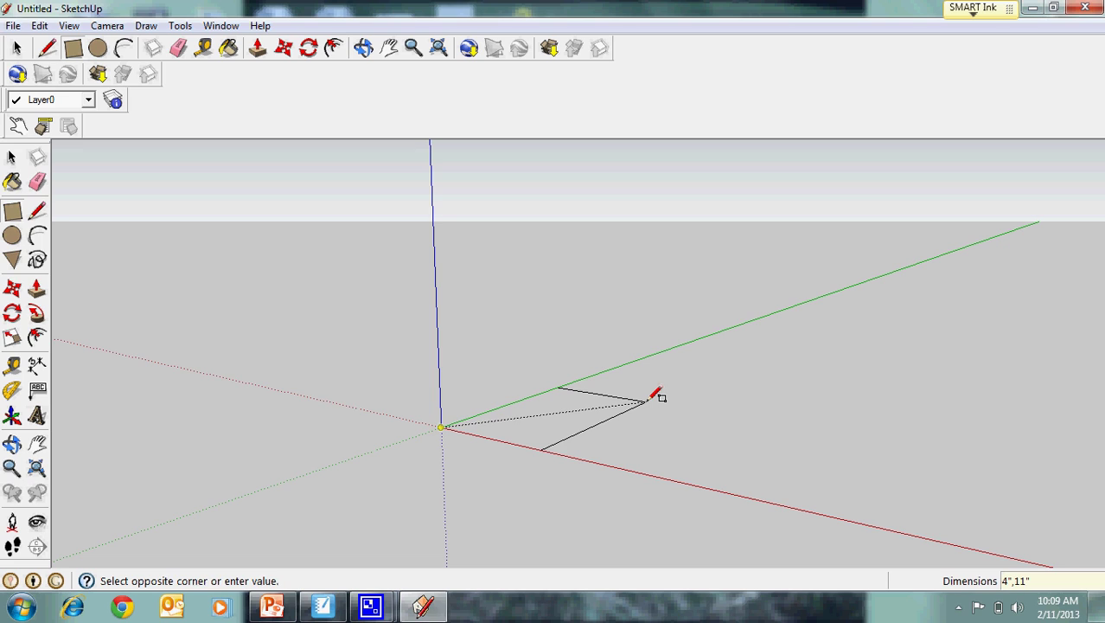
{"action": "key", "text": "Return"}
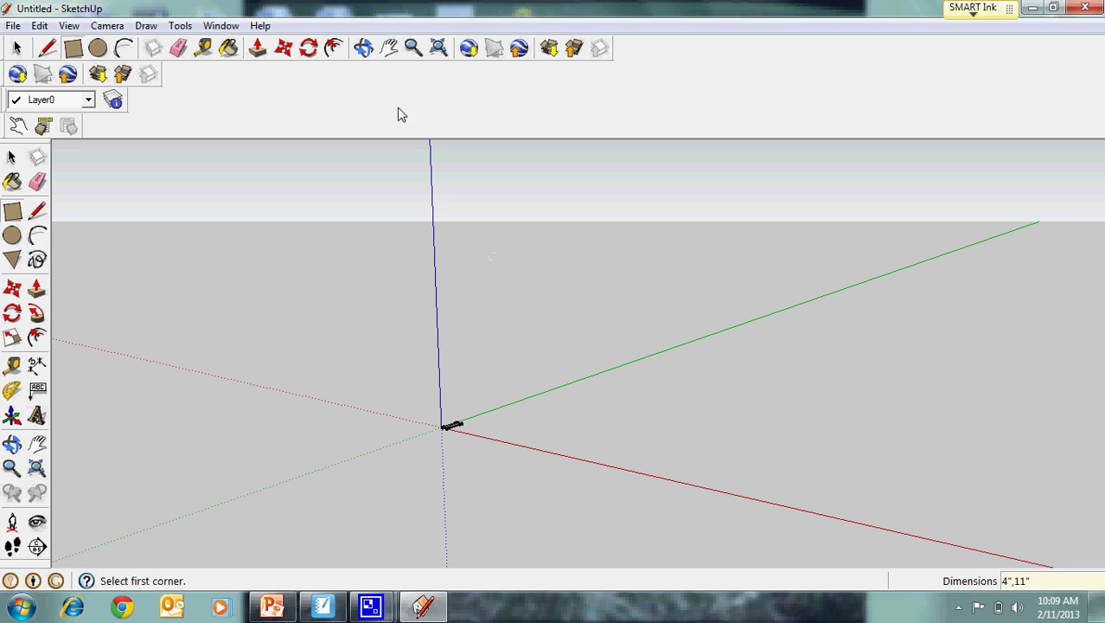
{"action": "left_click", "coordinate": [443, 52]}
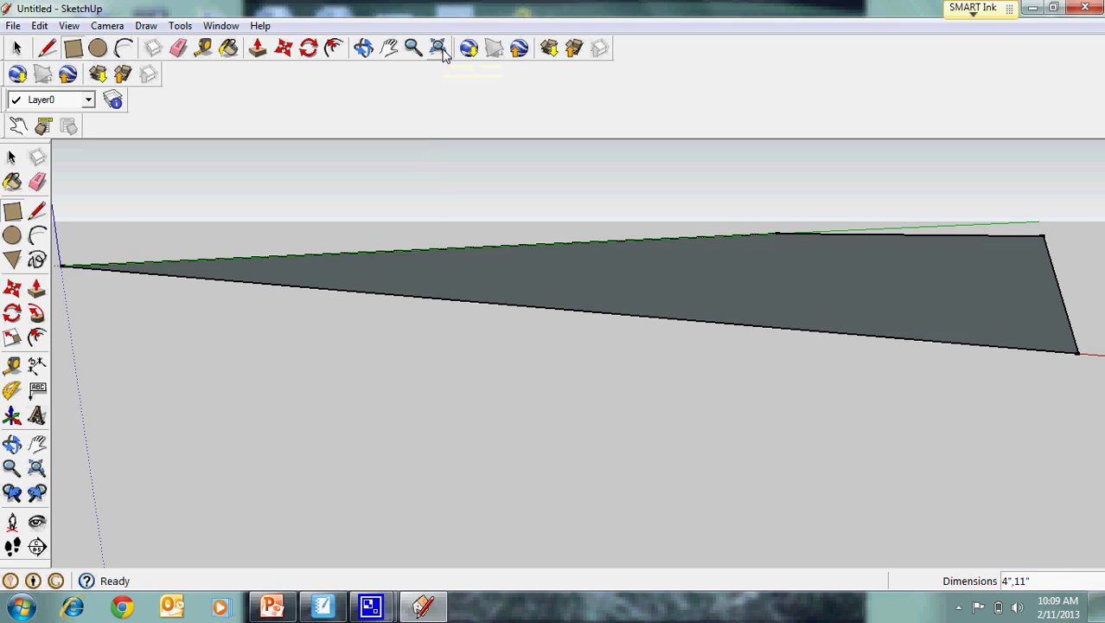
Orbit, zoom out and pan to view the whole rectangle at an angle from above.
{"action": "left_click", "coordinate": [367, 49]}
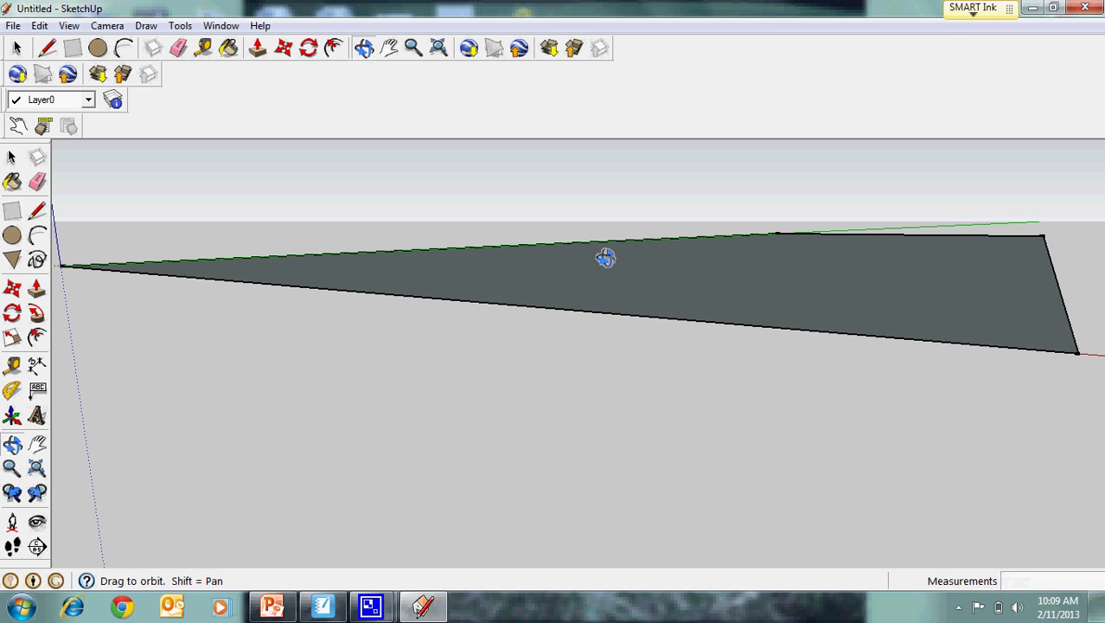
{"action": "mouse_move", "coordinate": [605, 254]}
{"action": "left_mouse_down"}
{"action": "mouse_move", "coordinate": [597, 274]}
{"action": "mouse_move", "coordinate": [528, 289]}
{"action": "left_mouse_up"}
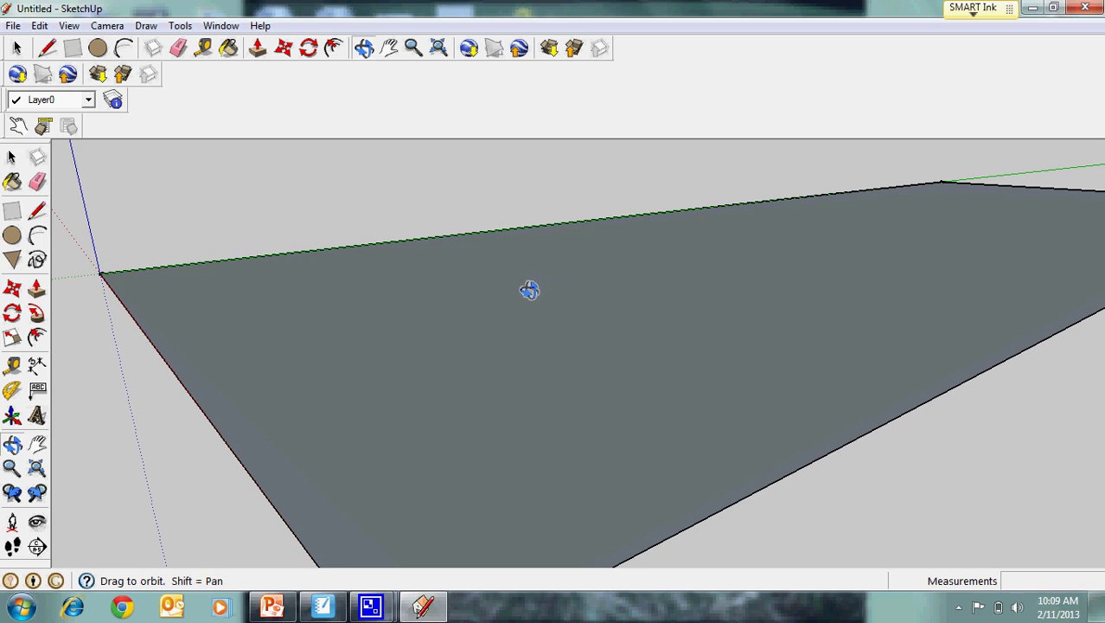
{"action": "left_click", "coordinate": [404, 51]}
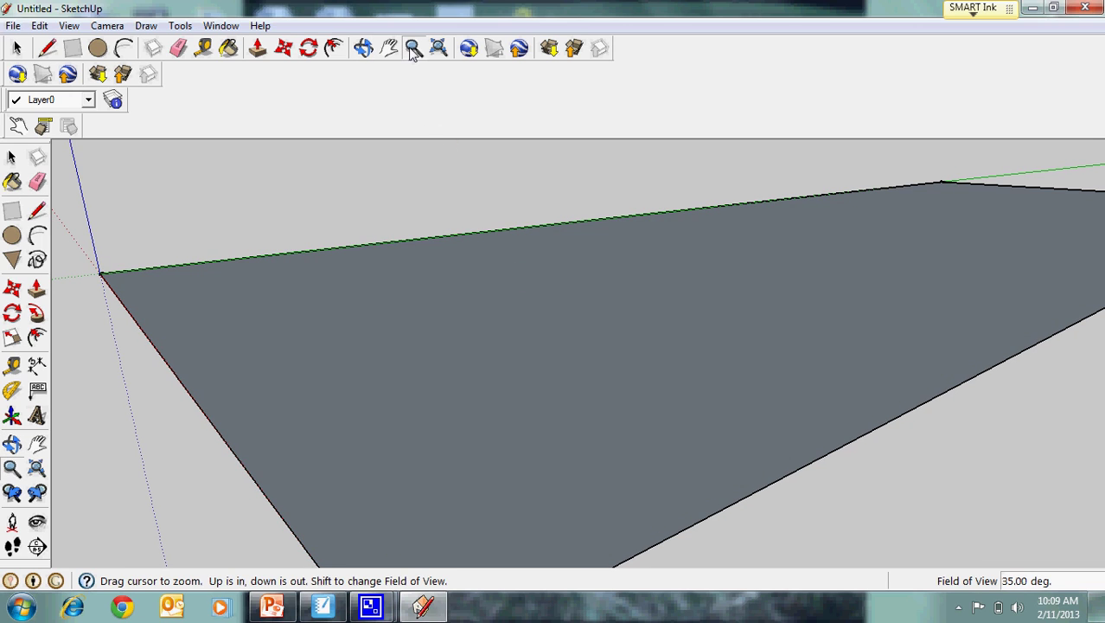
{"action": "mouse_move", "coordinate": [489, 210]}
{"action": "left_mouse_down"}
{"action": "mouse_move", "coordinate": [519, 375]}
{"action": "mouse_move", "coordinate": [513, 419]}
{"action": "left_mouse_up"}
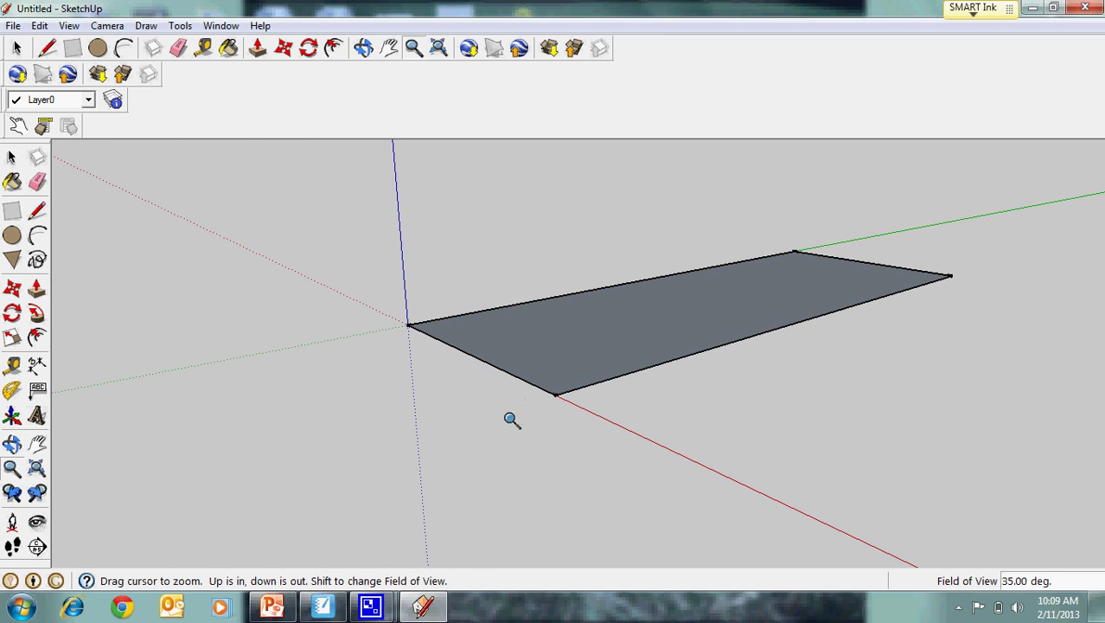
{"action": "left_click", "coordinate": [391, 50]}
{"action": "left_click_drag", "start_coordinate": [605, 277], "coordinate": [516, 297]}
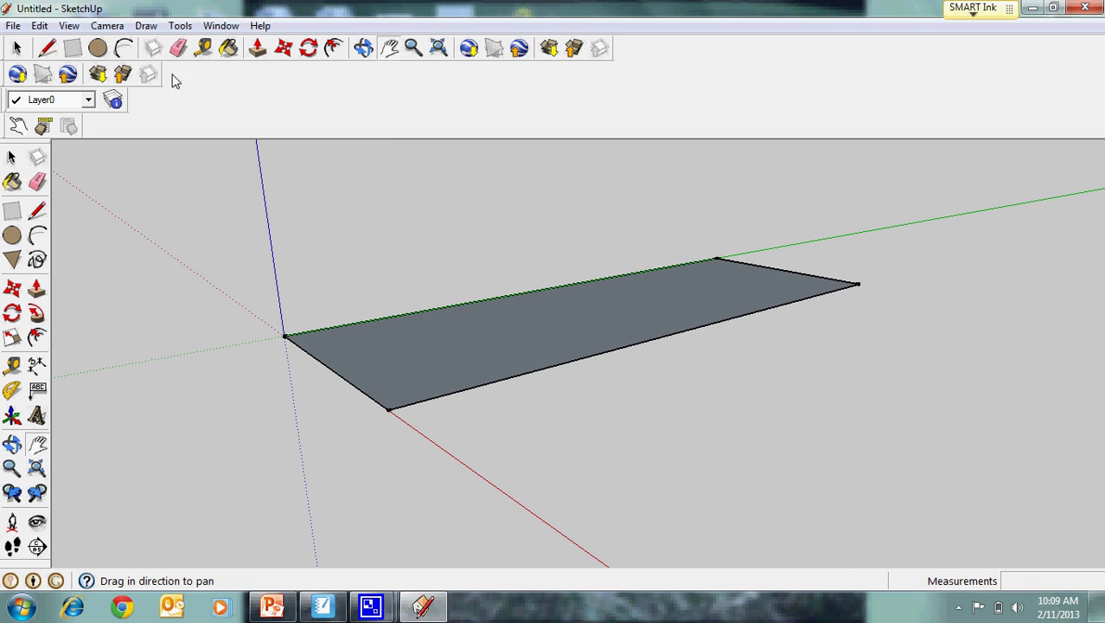
{"action": "left_click", "coordinate": [48, 48]}
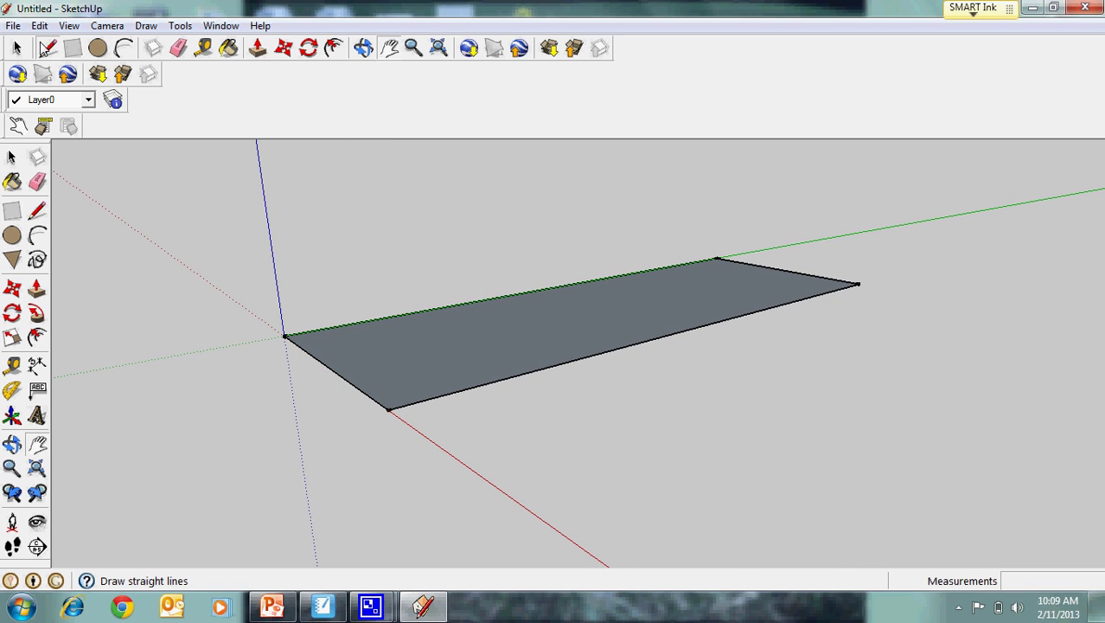
Draw a 1/2-inch-deep, 11-inch-long vertical face hanging down the rectangle's near long edge.
{"action": "left_click", "coordinate": [389, 408]}
{"action": "type", "text": "1/2\""}
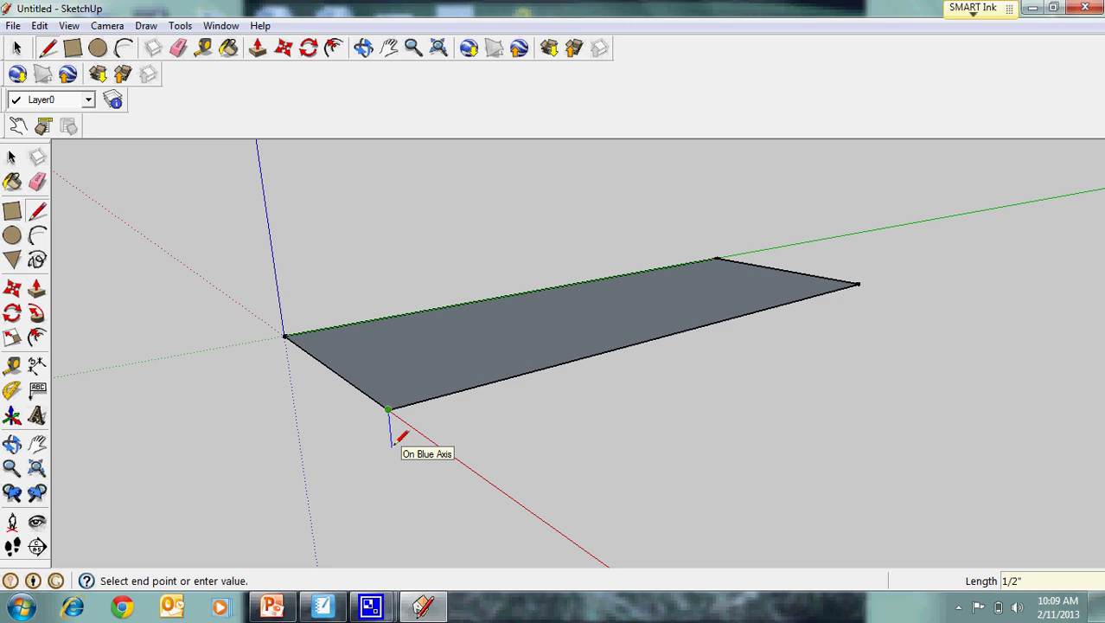
{"action": "left_click", "coordinate": [390, 446]}
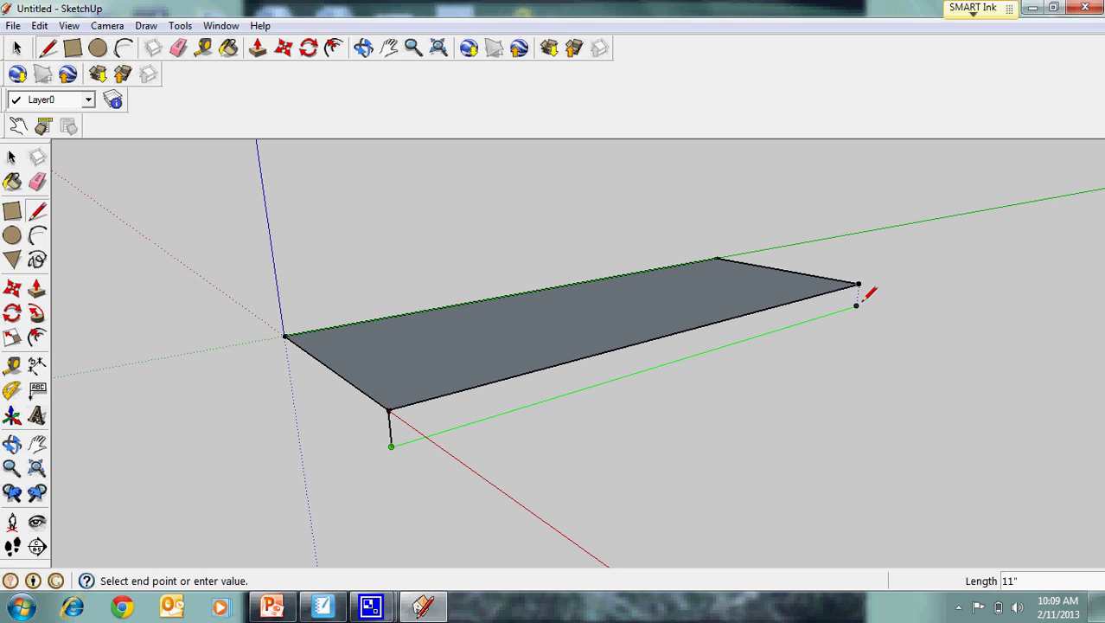
{"action": "left_click", "coordinate": [863, 301]}
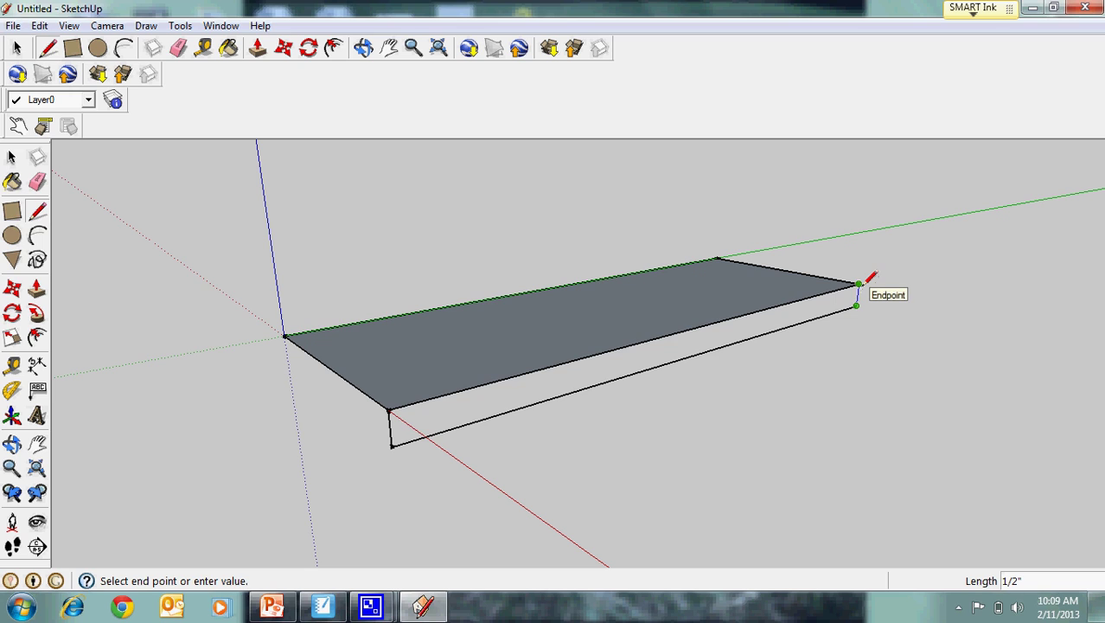
{"action": "left_click", "coordinate": [860, 284]}
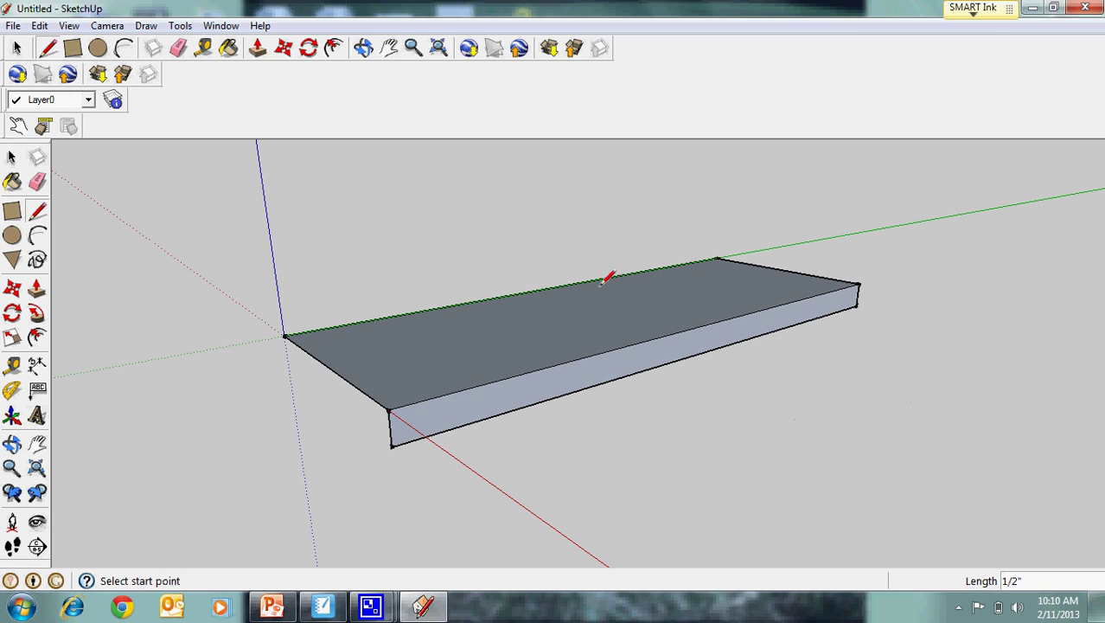
{"action": "left_click", "coordinate": [363, 47]}
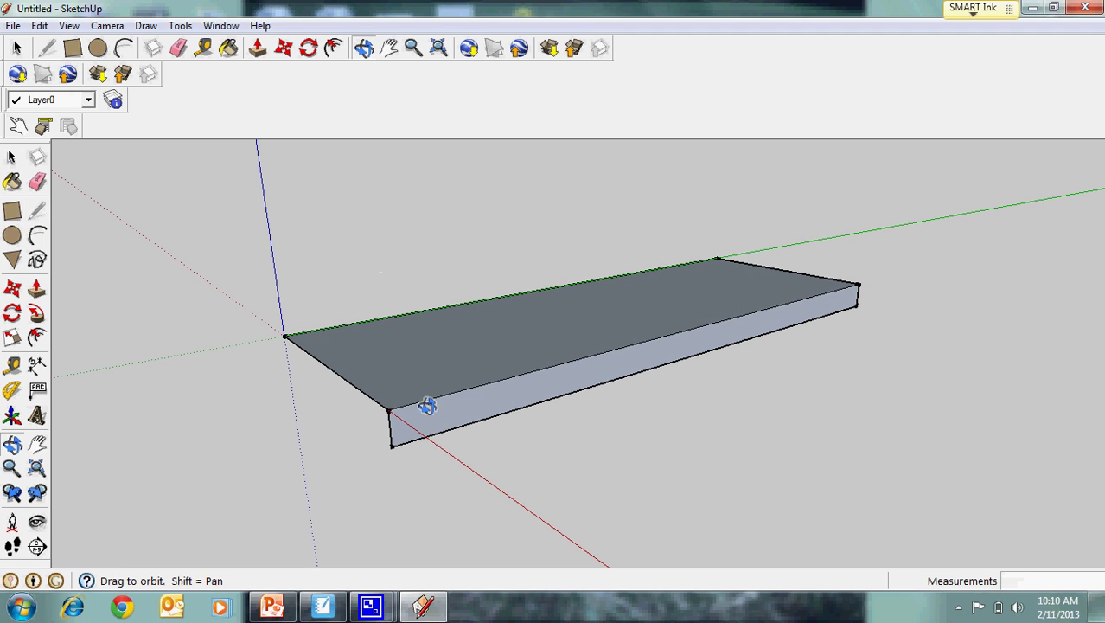
{"action": "mouse_move", "coordinate": [426, 404]}
{"action": "left_mouse_down"}
{"action": "mouse_move", "coordinate": [467, 372]}
{"action": "mouse_move", "coordinate": [526, 265]}
{"action": "left_mouse_up"}
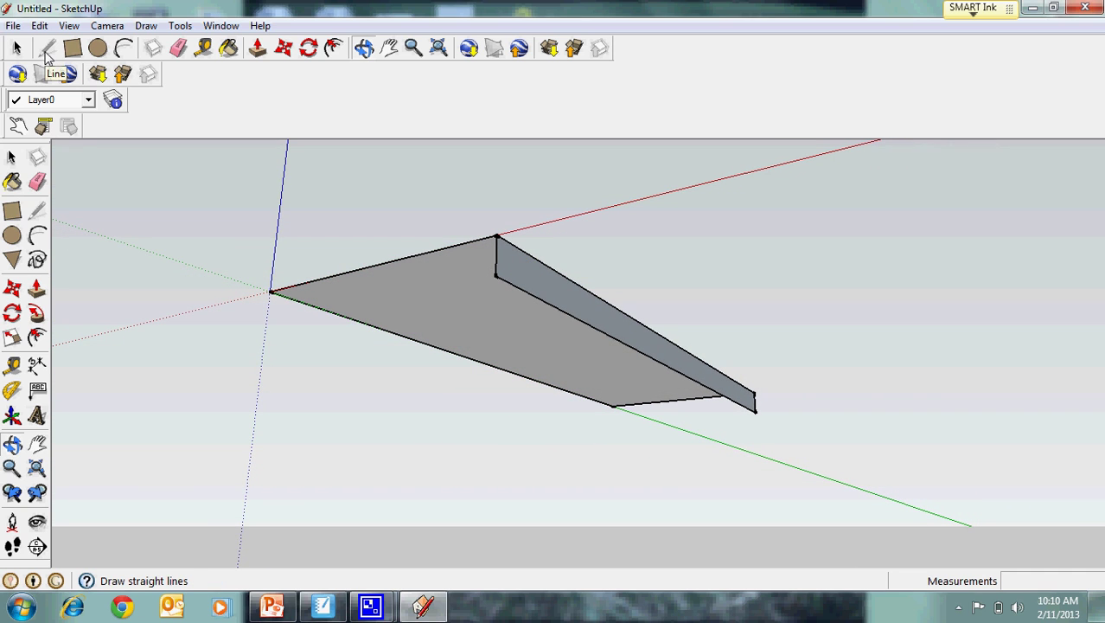
Draw a matching 1/2-inch face from the origin along the green-axis long edge, then view from above.
{"action": "left_click", "coordinate": [47, 49]}
{"action": "left_click", "coordinate": [271, 291]}
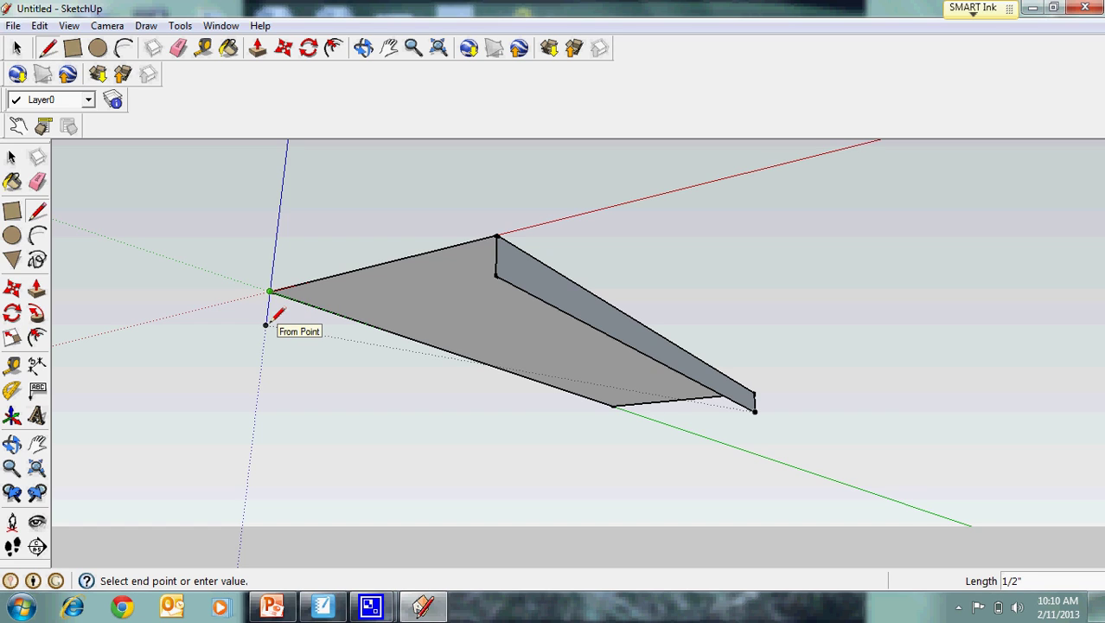
{"action": "left_click", "coordinate": [265, 324]}
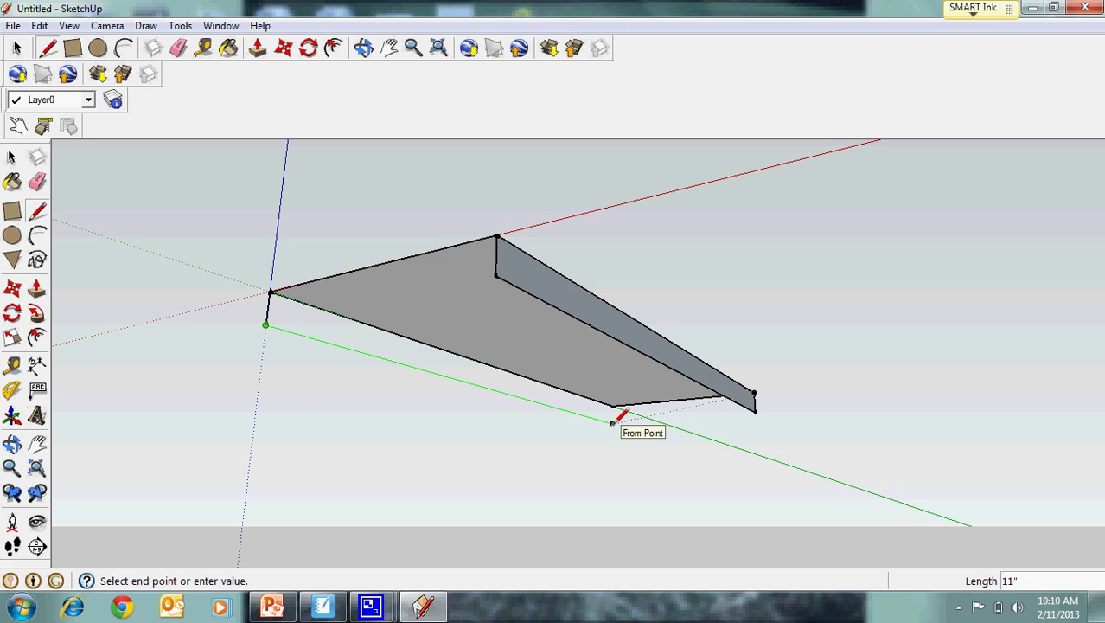
{"action": "left_click", "coordinate": [612, 421]}
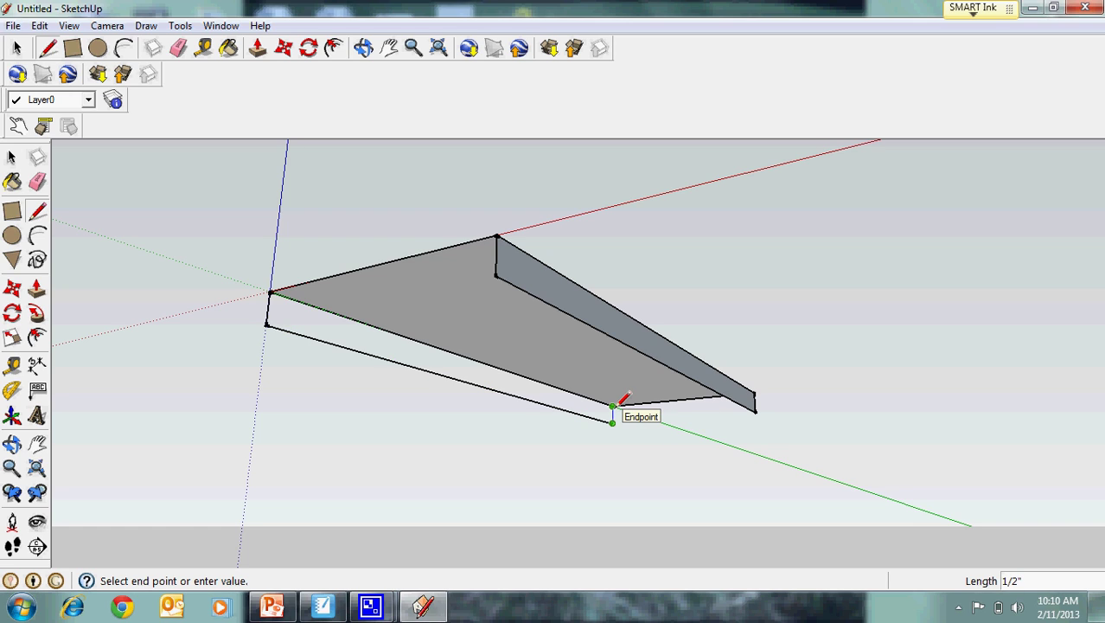
{"action": "left_click", "coordinate": [613, 406]}
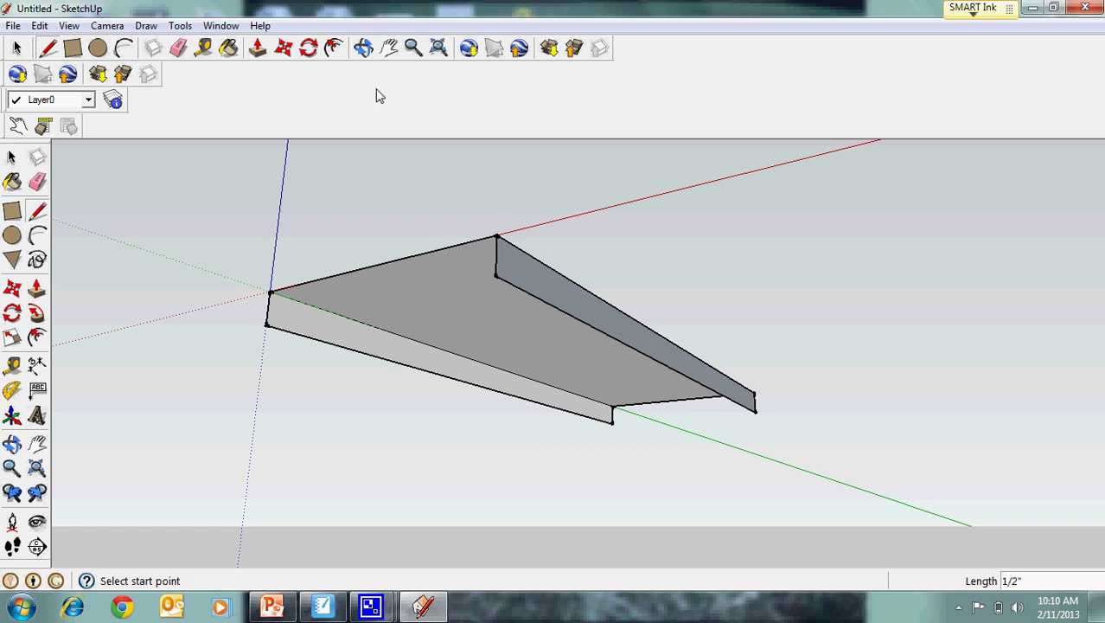
{"action": "left_click", "coordinate": [363, 48]}
{"action": "mouse_move", "coordinate": [457, 291]}
{"action": "left_mouse_down"}
{"action": "mouse_move", "coordinate": [446, 415]}
{"action": "mouse_move", "coordinate": [361, 414]}
{"action": "mouse_move", "coordinate": [338, 441]}
{"action": "left_mouse_up"}
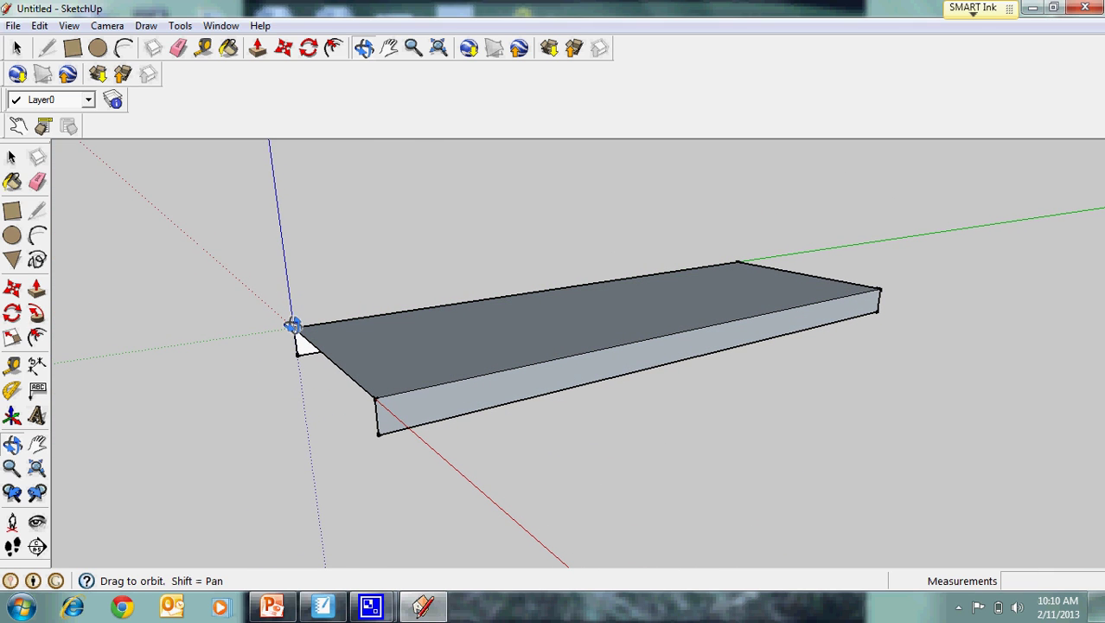
Place a Tape Measure guide point 3 inches in from the base's far corner along the lip.
{"action": "left_click", "coordinate": [205, 52]}
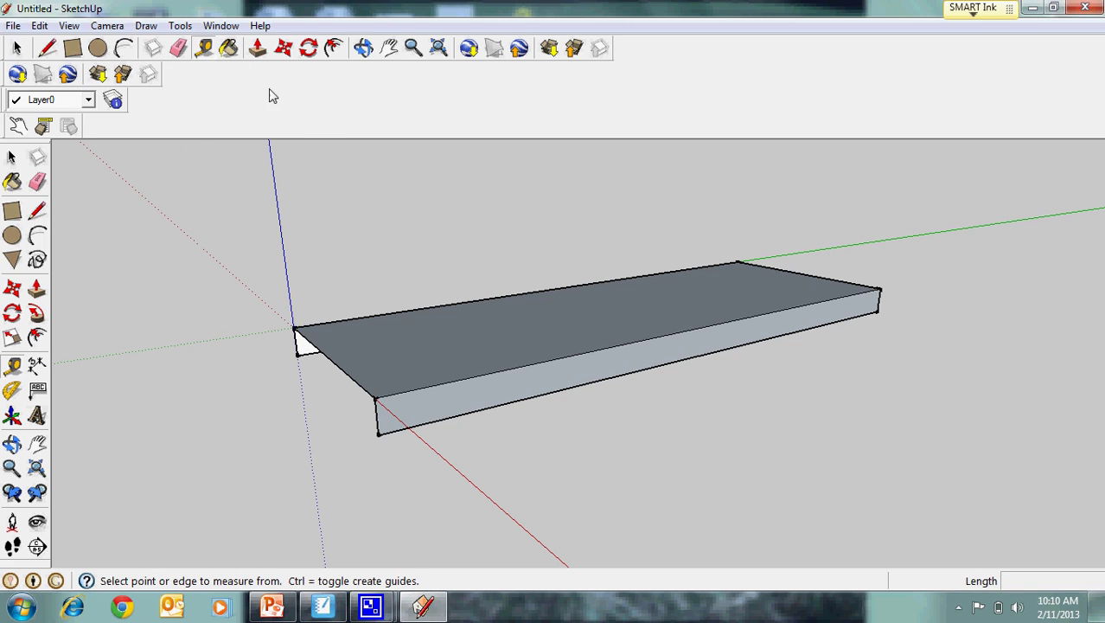
{"action": "left_click", "coordinate": [879, 292]}
{"action": "type", "text": "3\""}
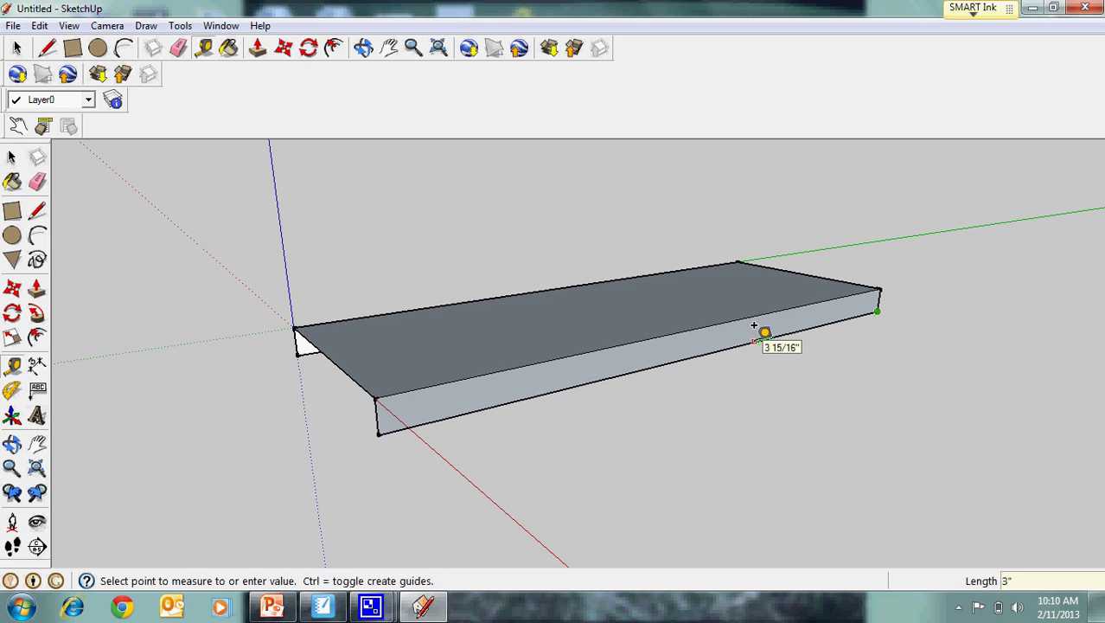
{"action": "left_click", "coordinate": [753, 326]}
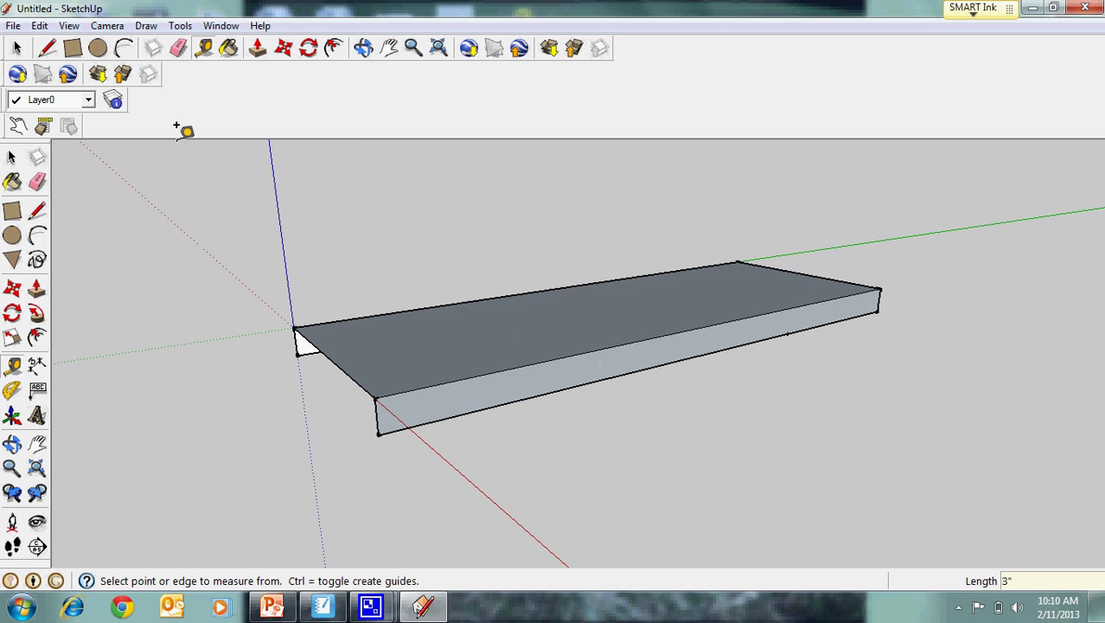
{"action": "left_click", "coordinate": [48, 48]}
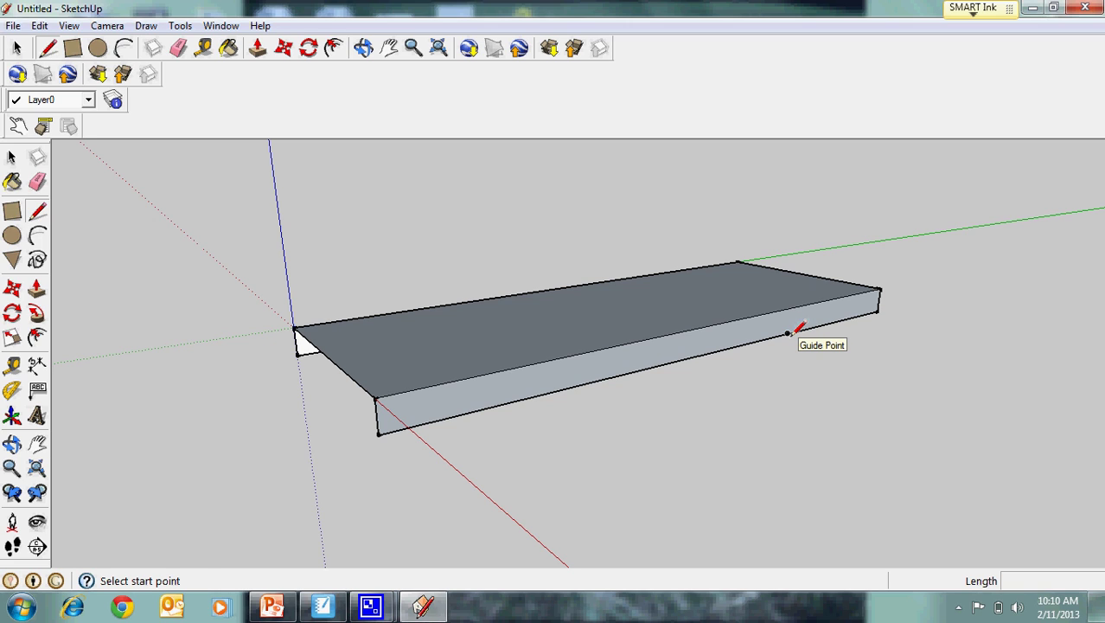
Draw a short divider on the front face at the guide point and a 3-inch vertical edge at the right corner.
{"action": "left_click", "coordinate": [788, 333]}
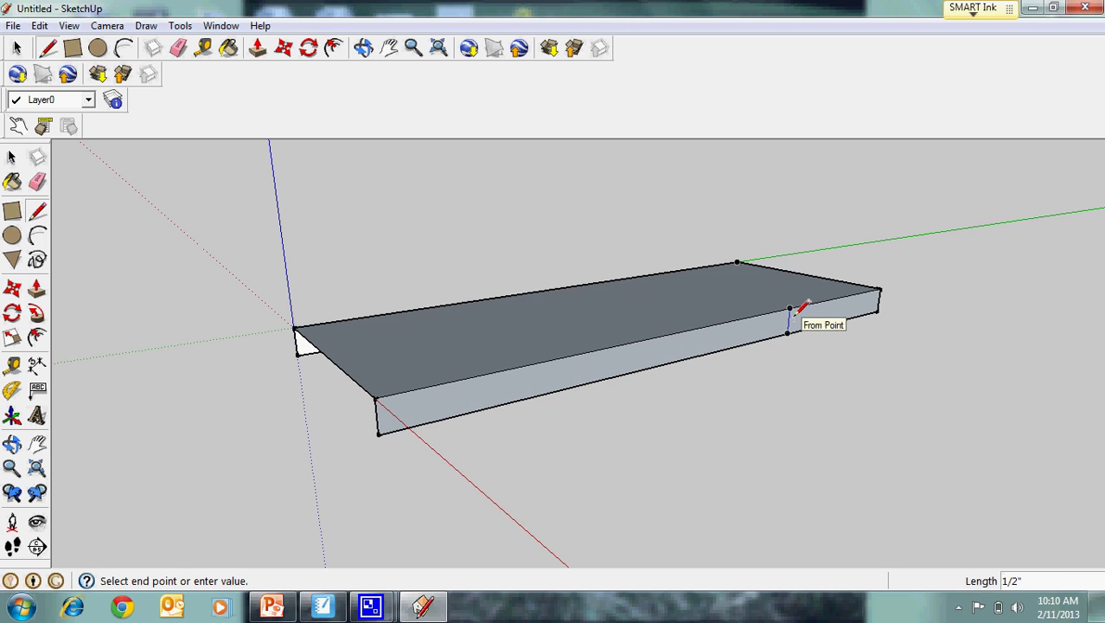
{"action": "left_click", "coordinate": [790, 310]}
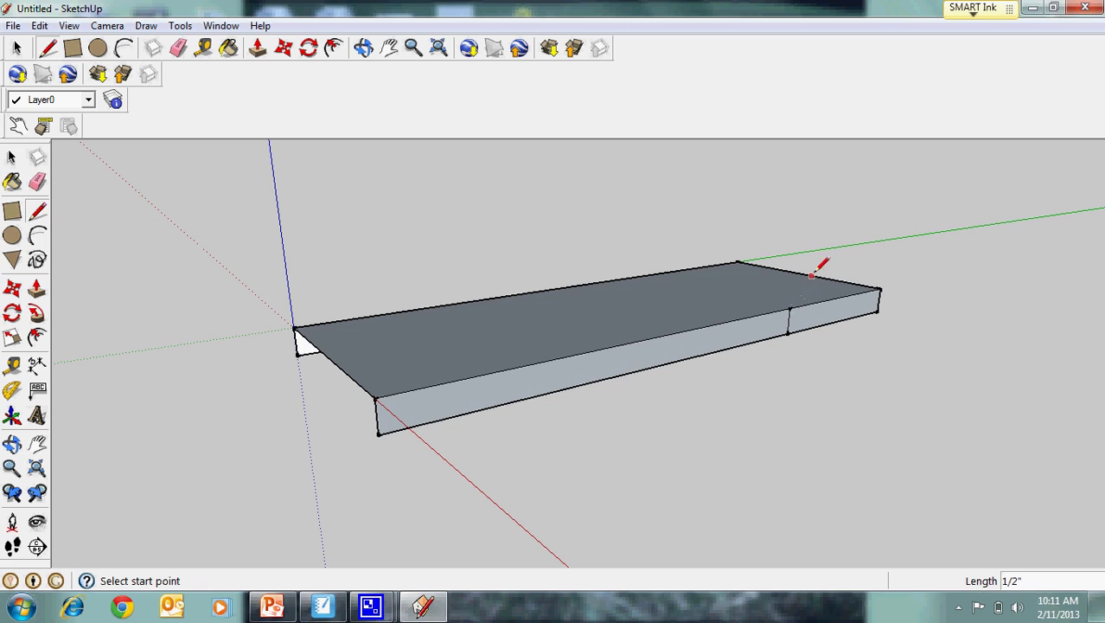
{"action": "left_click", "coordinate": [878, 310]}
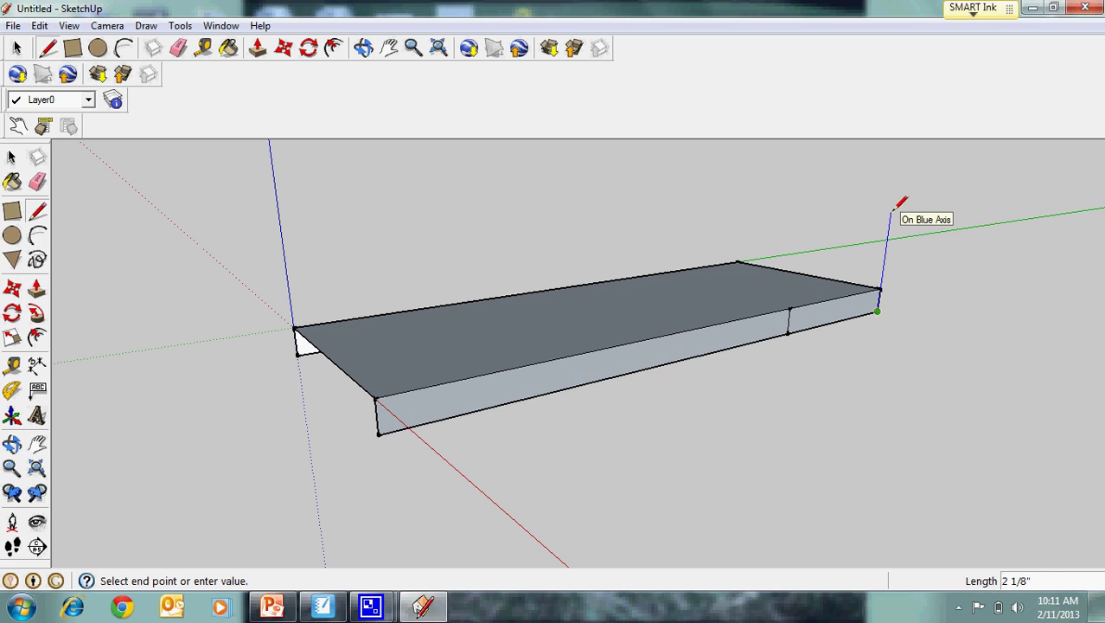
{"action": "type", "text": "\""}
{"action": "key", "text": "Return"}
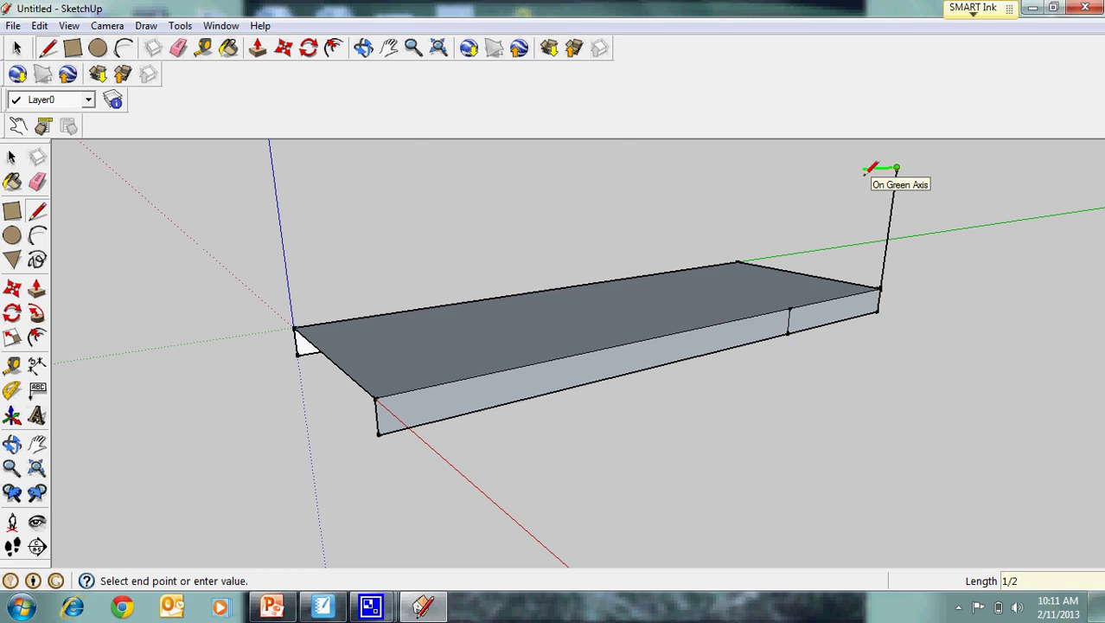
Add the fin's short top edge and a diagonal to the divider, undoing and redrawing the diagonal.
{"action": "left_click", "coordinate": [865, 174]}
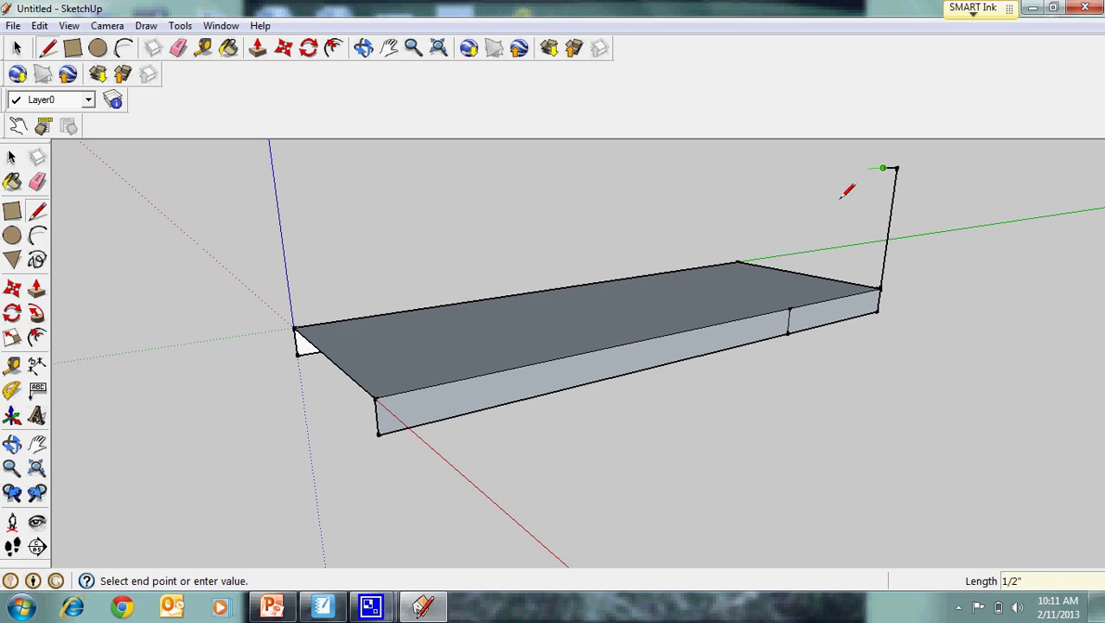
{"action": "left_click", "coordinate": [790, 307]}
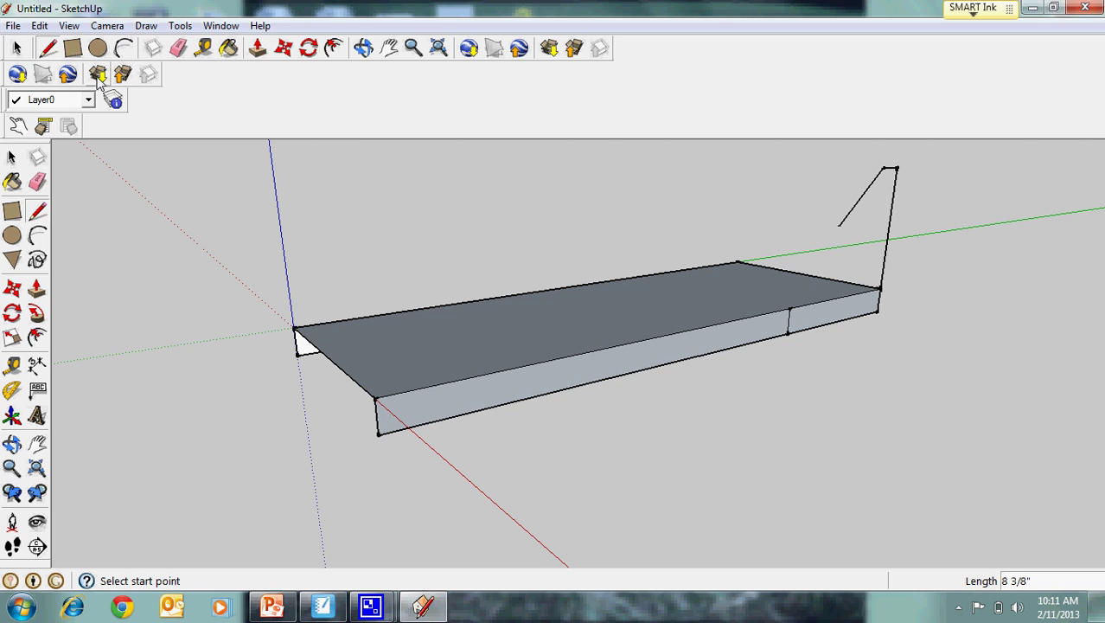
{"action": "left_click", "coordinate": [40, 25]}
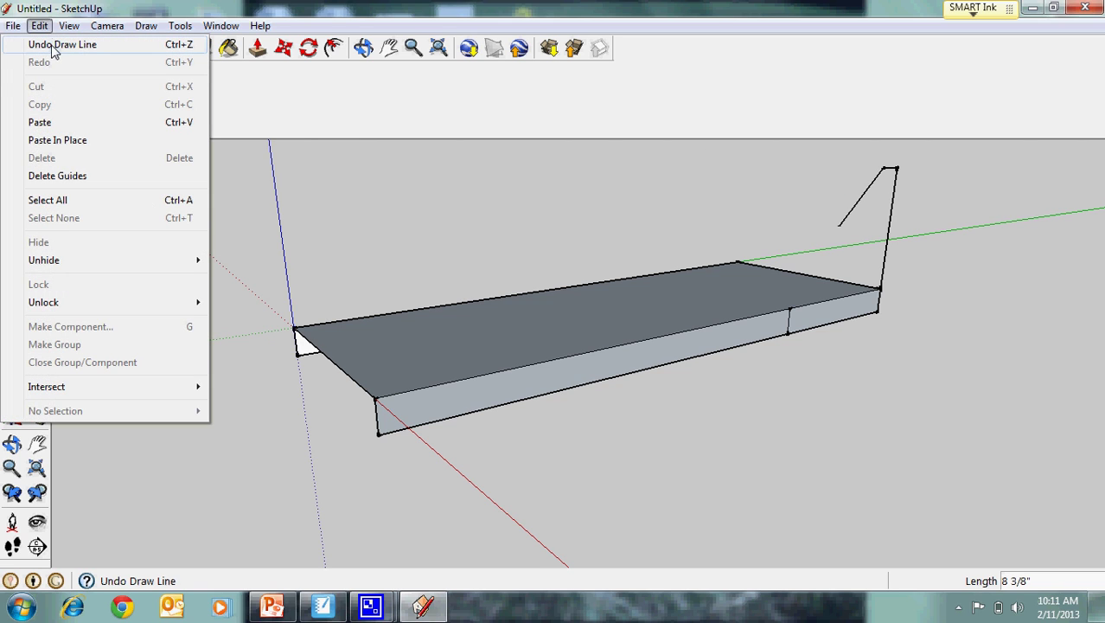
{"action": "left_click", "coordinate": [54, 48]}
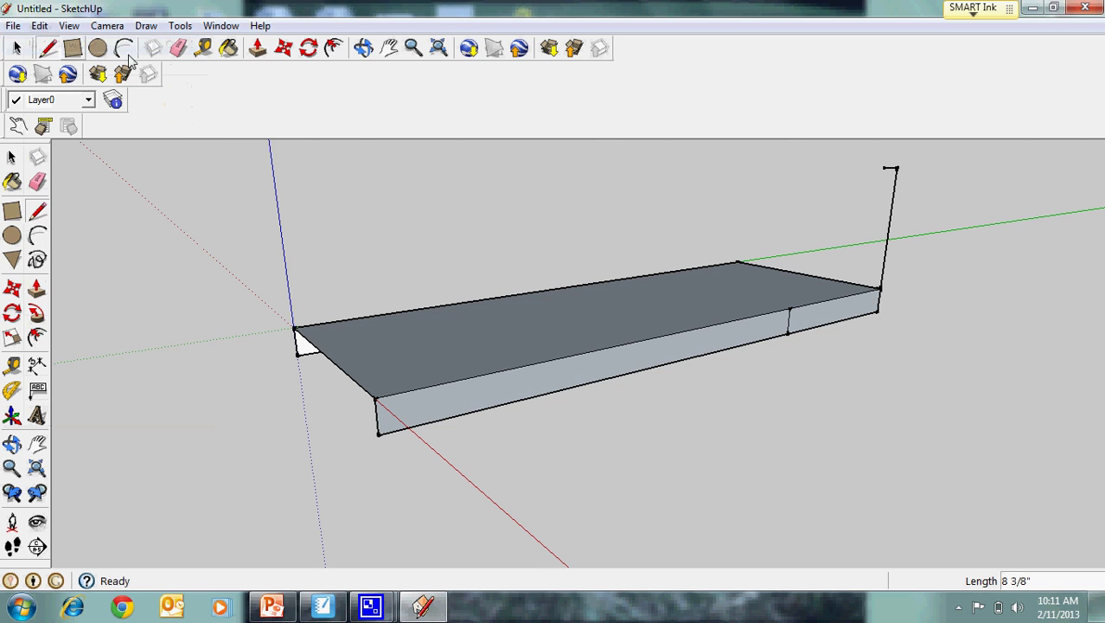
{"action": "left_click", "coordinate": [883, 168]}
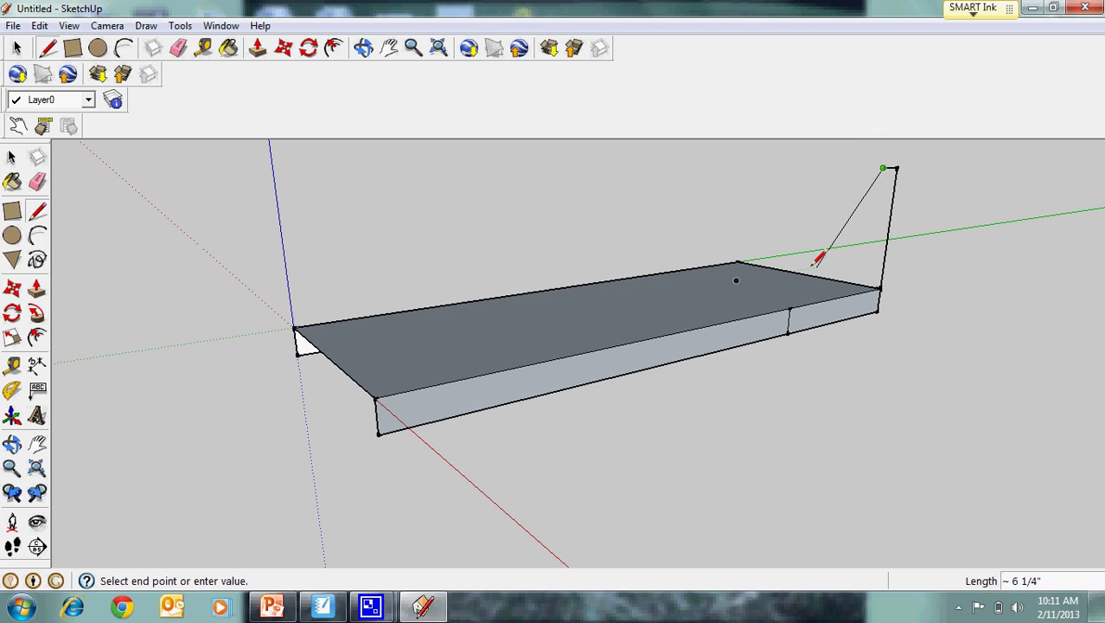
{"action": "left_click", "coordinate": [790, 306]}
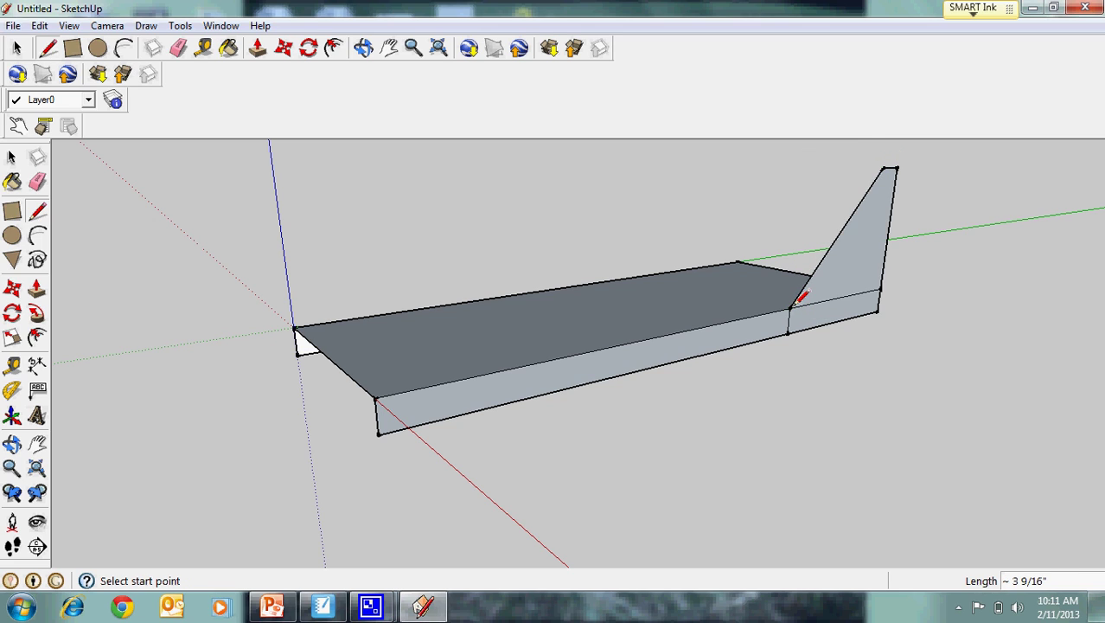
{"action": "left_click", "coordinate": [364, 47]}
At the slab's other end, measure along the bottom edge and draw a short divider on the front face.
{"action": "mouse_move", "coordinate": [367, 231]}
{"action": "left_mouse_down"}
{"action": "mouse_move", "coordinate": [518, 263]}
{"action": "mouse_move", "coordinate": [973, 209]}
{"action": "left_mouse_up"}
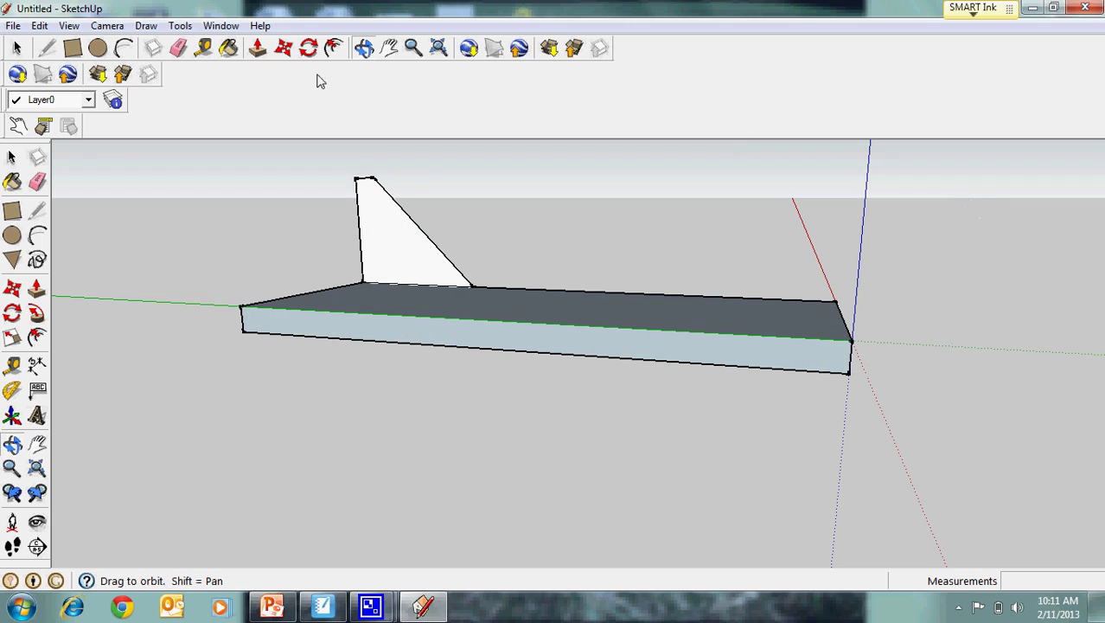
{"action": "left_click", "coordinate": [204, 49]}
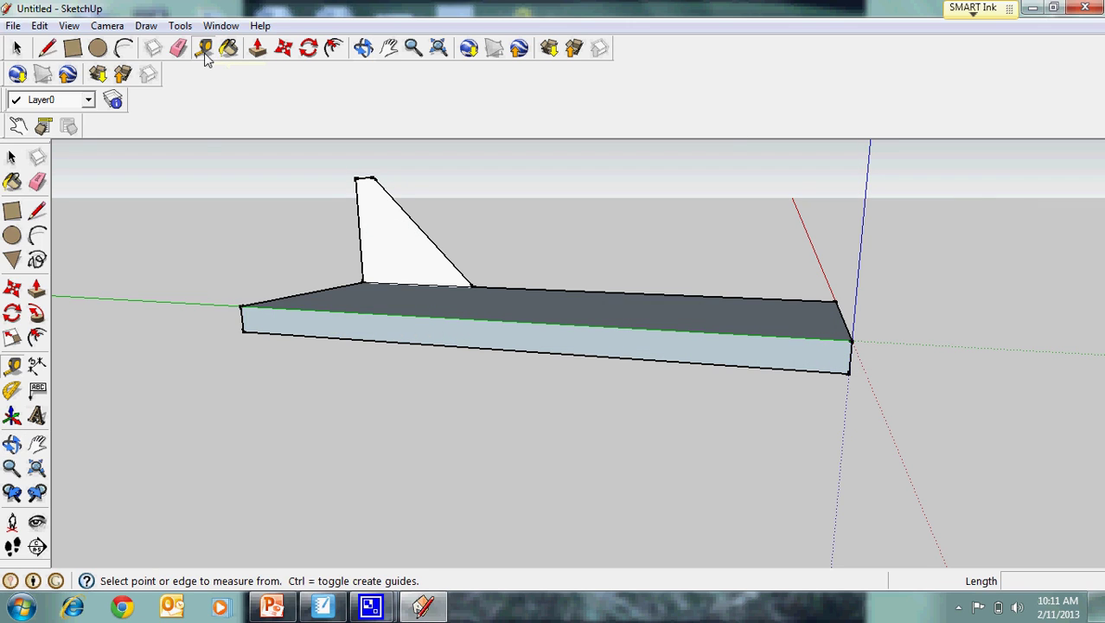
{"action": "left_click", "coordinate": [244, 322]}
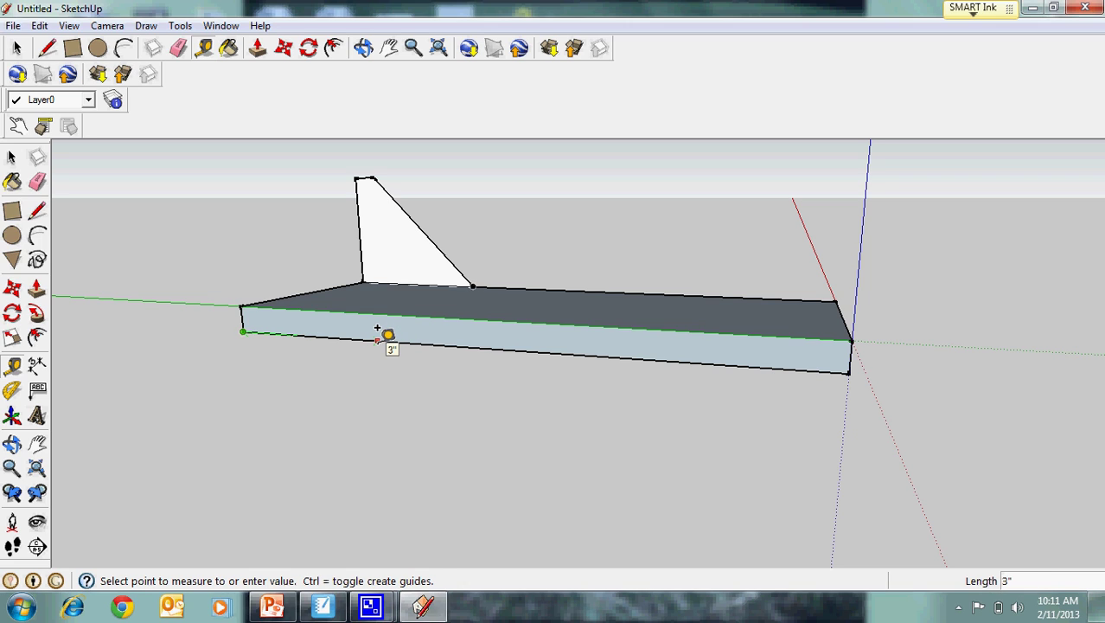
{"action": "left_click", "coordinate": [377, 329]}
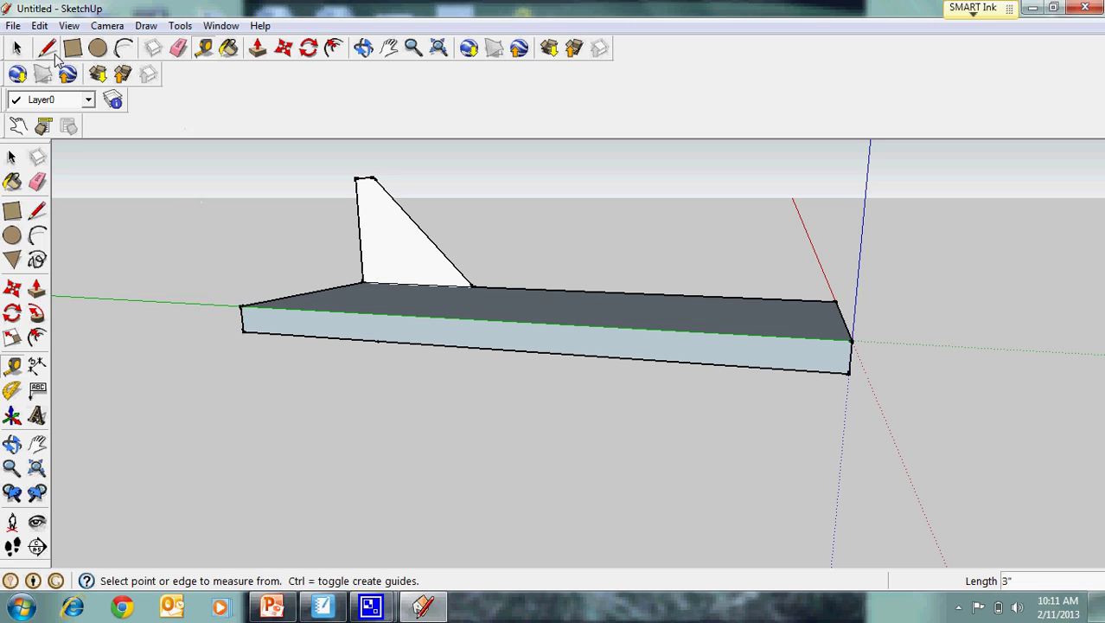
{"action": "left_click", "coordinate": [47, 49]}
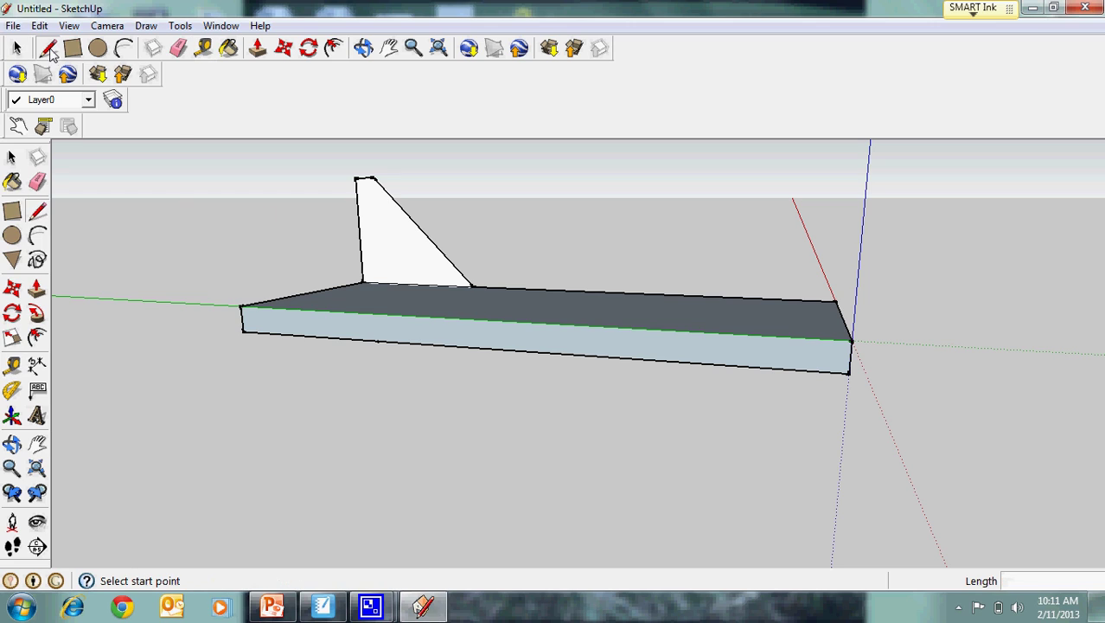
{"action": "left_click", "coordinate": [378, 340]}
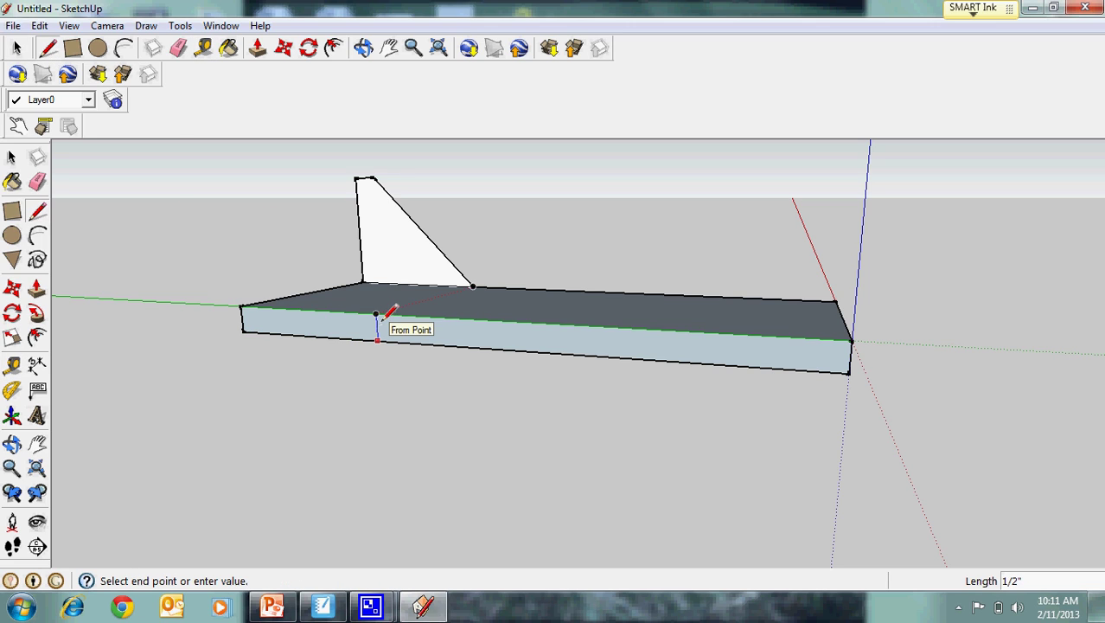
{"action": "left_click", "coordinate": [380, 317]}
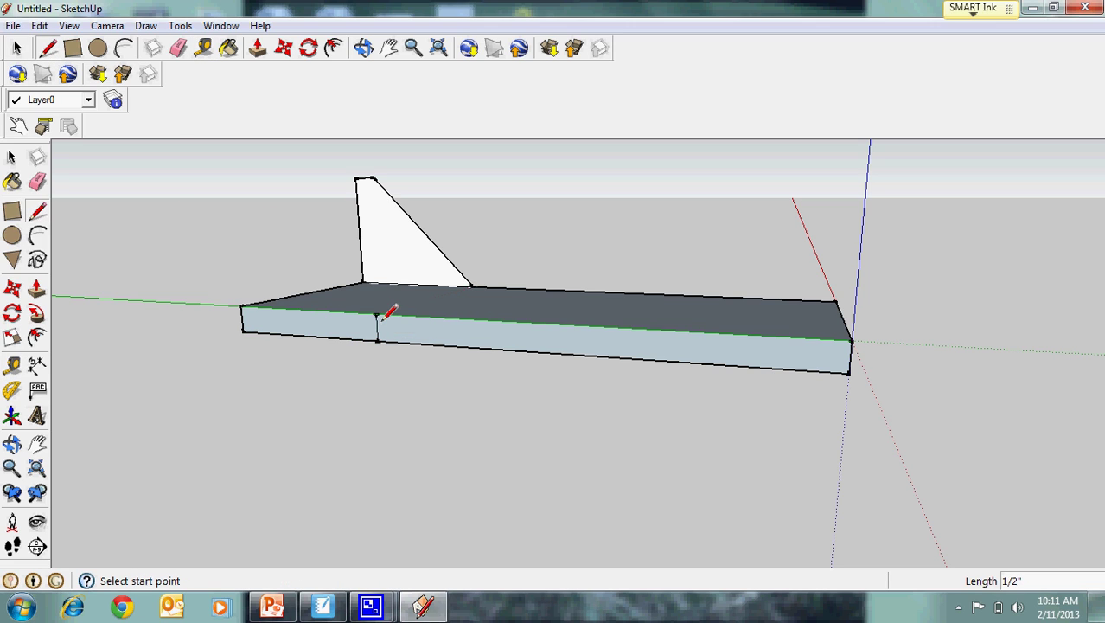
Draw the 3-inch vertical, short top edge and closing diagonal to form the second fin.
{"action": "left_click", "coordinate": [243, 331]}
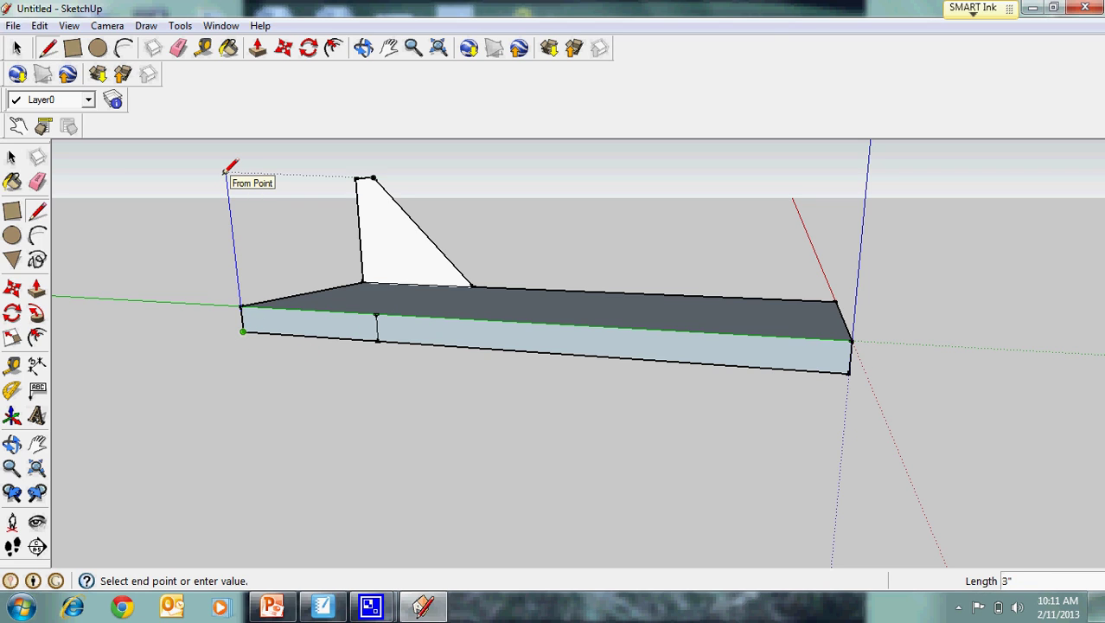
{"action": "left_click", "coordinate": [225, 171]}
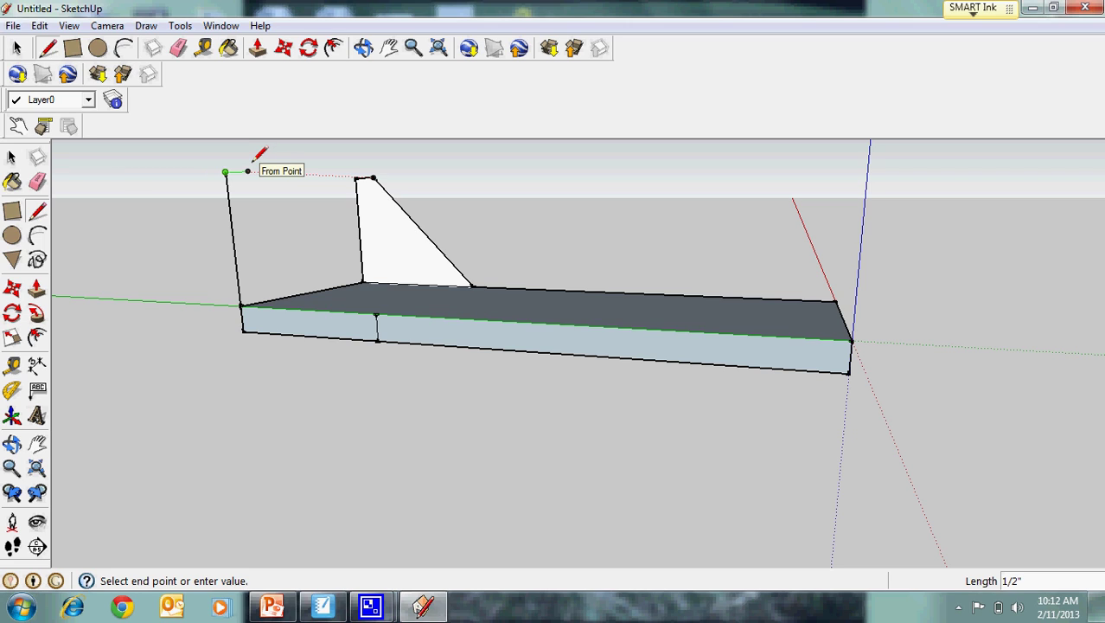
{"action": "left_click", "coordinate": [248, 171]}
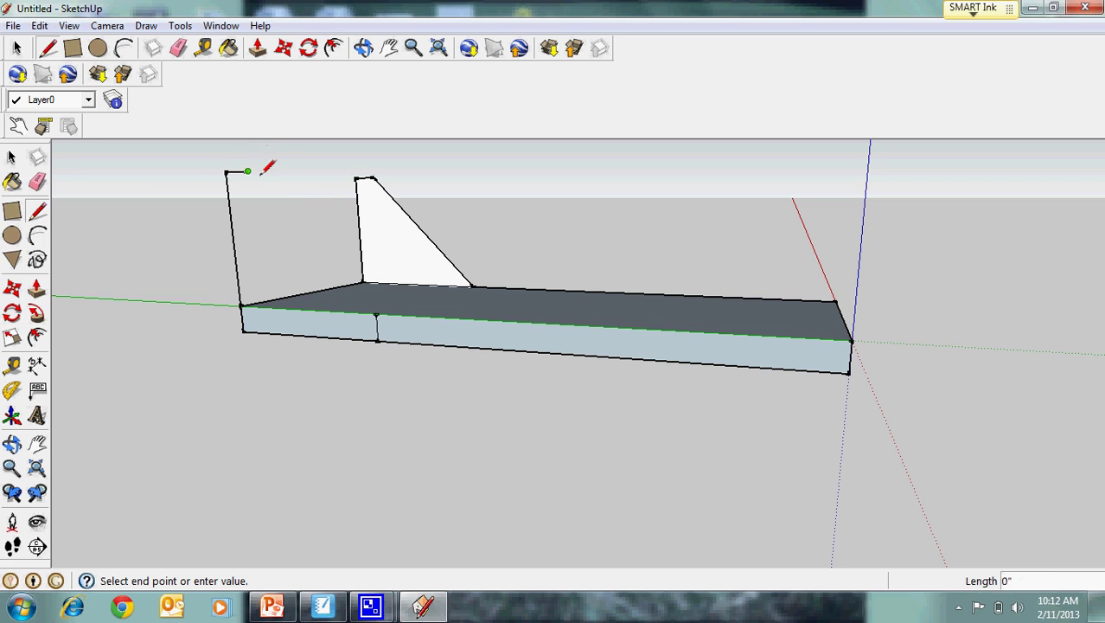
{"action": "left_click", "coordinate": [375, 314]}
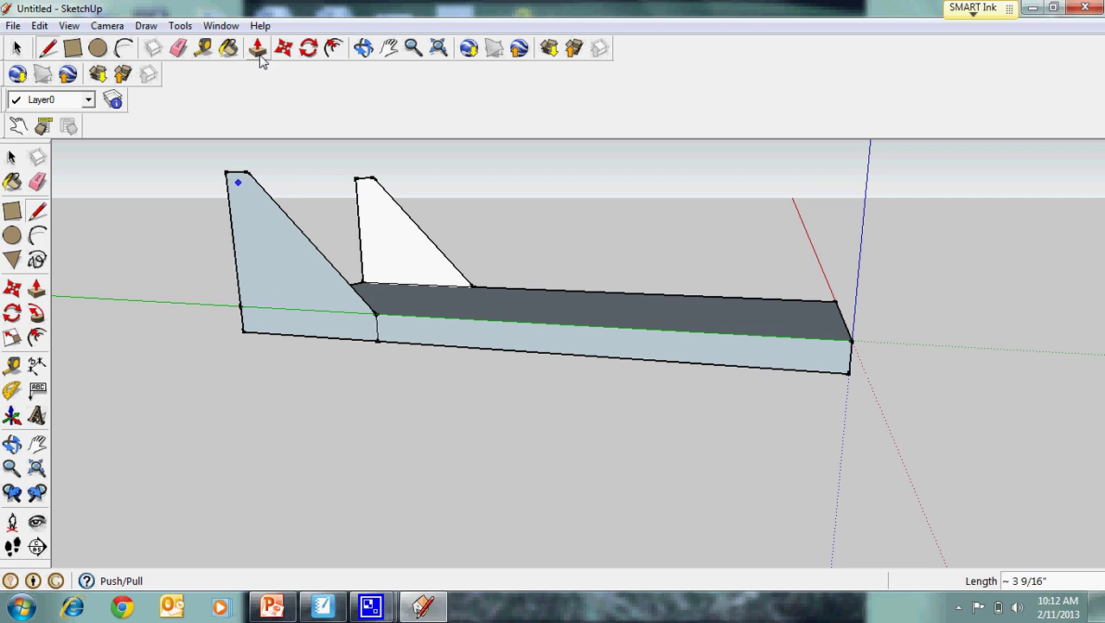
Draw an edge across the base's top face between the two fins' diagonal feet, then view from the side.
{"action": "left_click", "coordinate": [364, 48]}
{"action": "mouse_move", "coordinate": [432, 240]}
{"action": "left_mouse_down"}
{"action": "mouse_move", "coordinate": [422, 306]}
{"action": "mouse_move", "coordinate": [323, 352]}
{"action": "mouse_move", "coordinate": [323, 339]}
{"action": "left_mouse_up"}
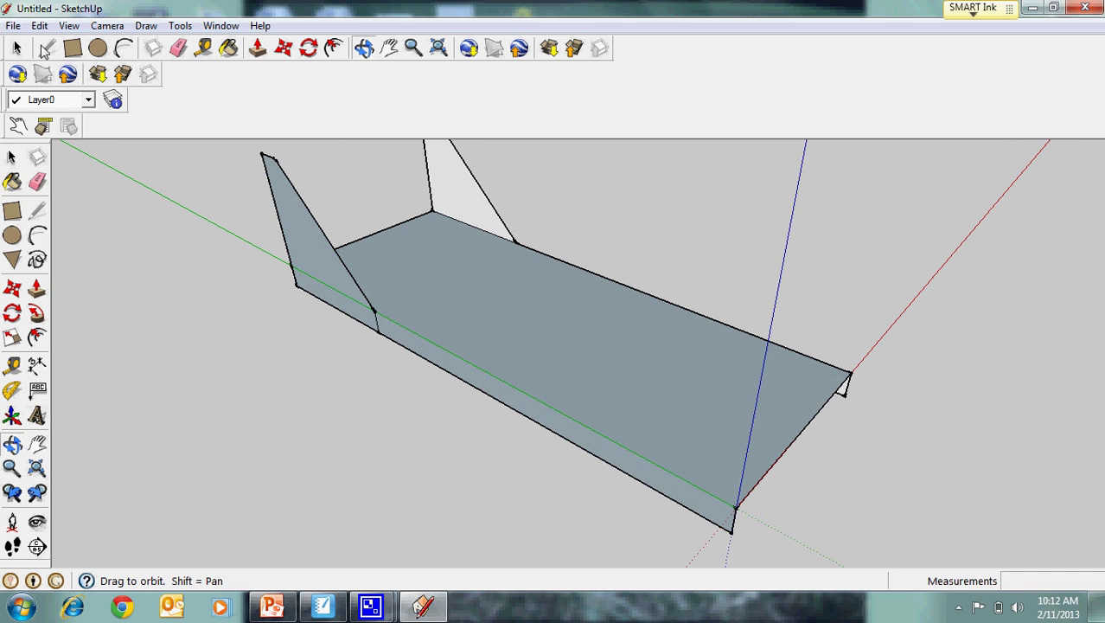
{"action": "left_click", "coordinate": [413, 47]}
{"action": "left_click_drag", "start_coordinate": [422, 165], "coordinate": [434, 232]}
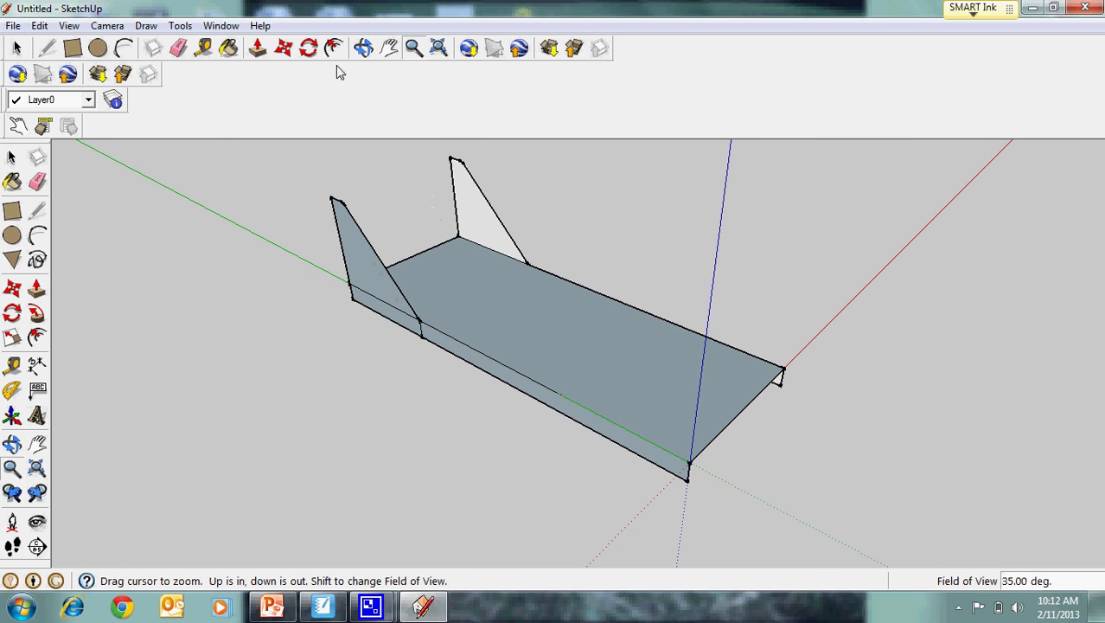
{"action": "left_click", "coordinate": [388, 48]}
{"action": "mouse_move", "coordinate": [414, 173]}
{"action": "left_mouse_down"}
{"action": "mouse_move", "coordinate": [430, 255]}
{"action": "mouse_move", "coordinate": [416, 265]}
{"action": "left_mouse_up"}
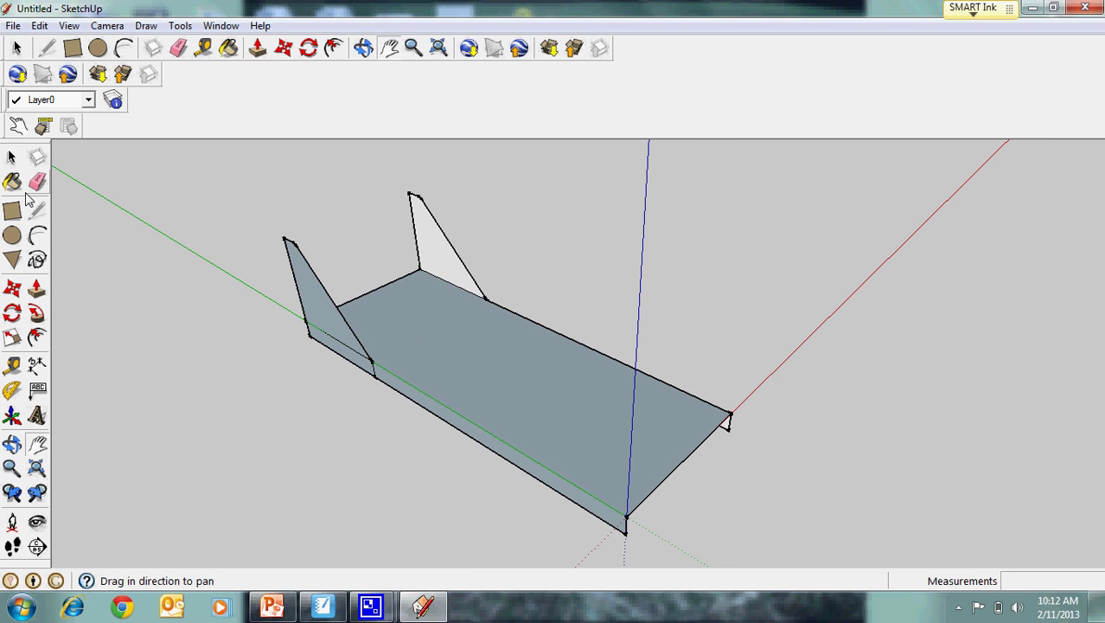
{"action": "left_click", "coordinate": [47, 50]}
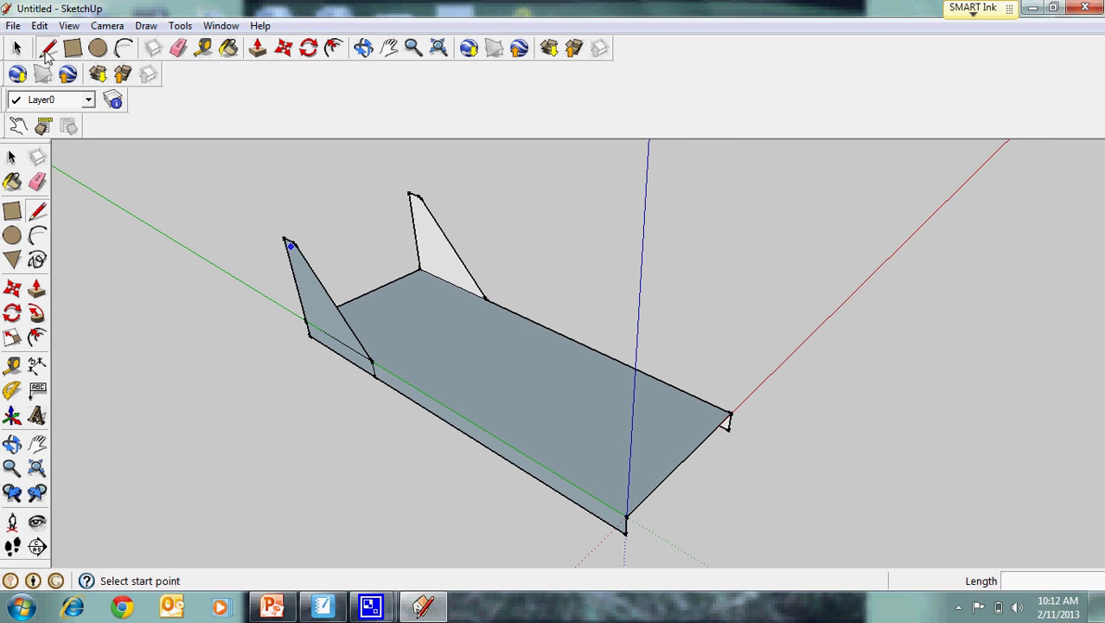
{"action": "left_click", "coordinate": [372, 360]}
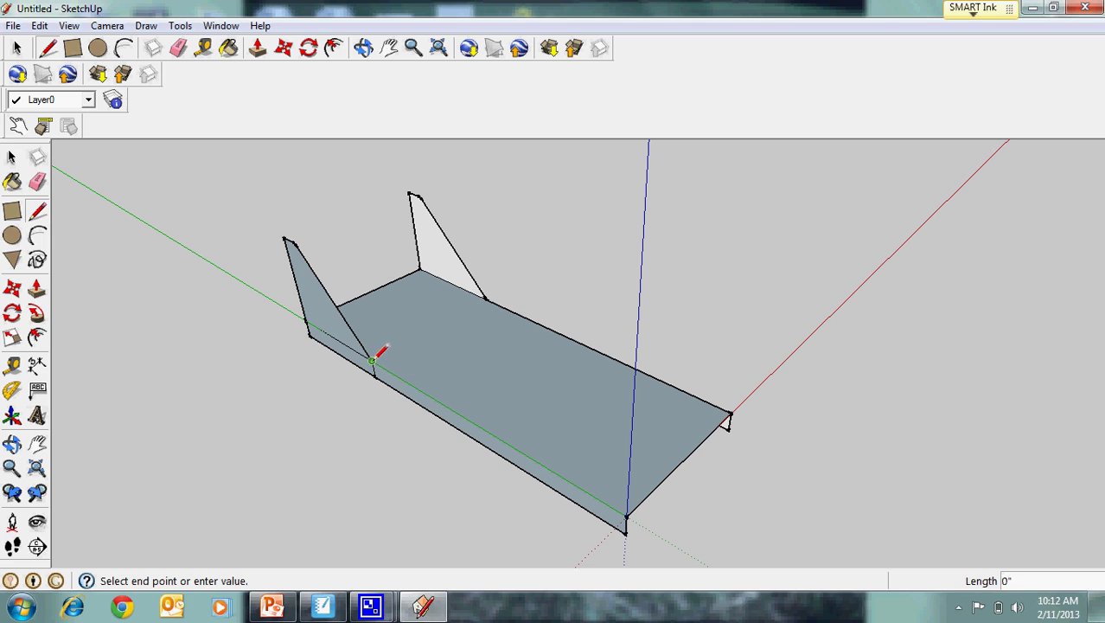
{"action": "left_click", "coordinate": [488, 300]}
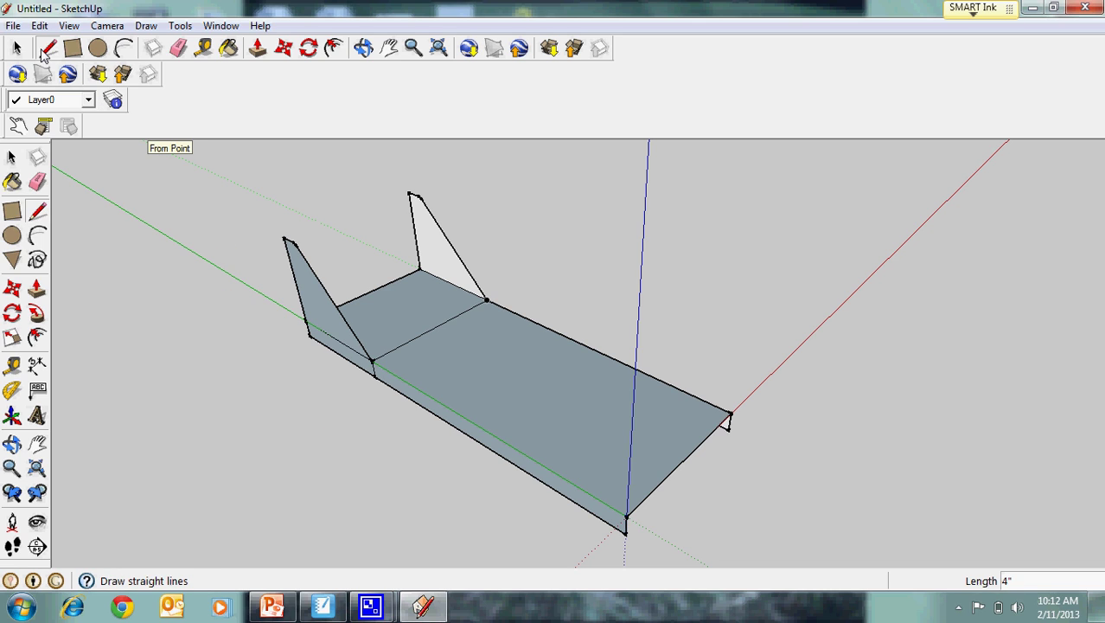
{"action": "left_click", "coordinate": [362, 47]}
{"action": "mouse_move", "coordinate": [424, 336]}
{"action": "left_mouse_down"}
{"action": "mouse_move", "coordinate": [573, 211]}
{"action": "mouse_move", "coordinate": [515, 383]}
{"action": "mouse_move", "coordinate": [573, 214]}
{"action": "mouse_move", "coordinate": [575, 236]}
{"action": "left_mouse_up"}
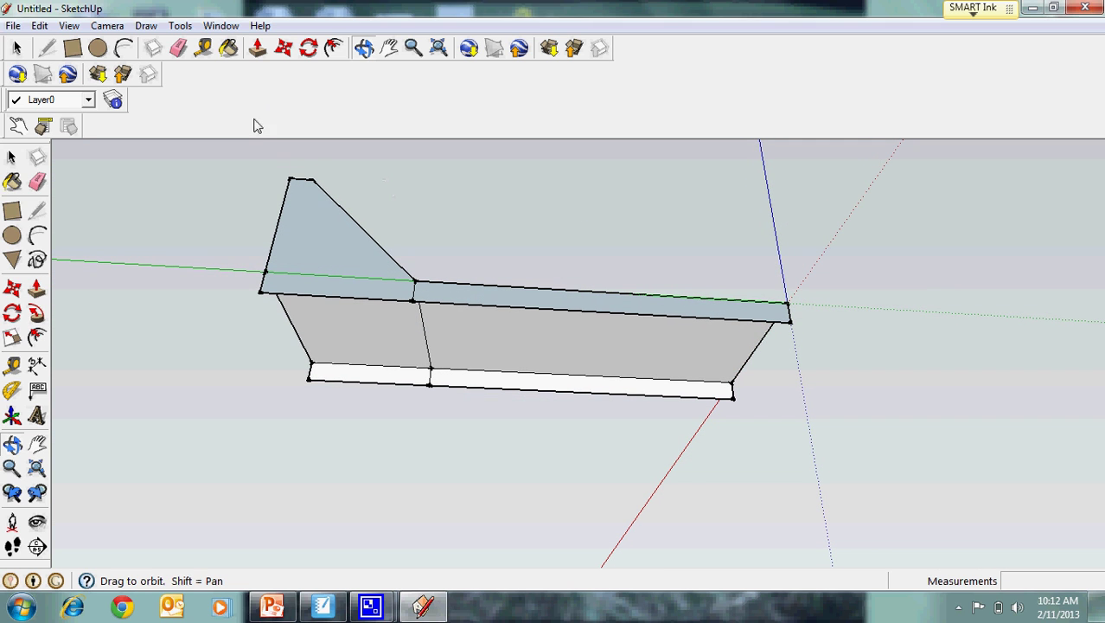
Draw a line across the bottom strip of the base from its endpoint.
{"action": "left_click", "coordinate": [48, 49]}
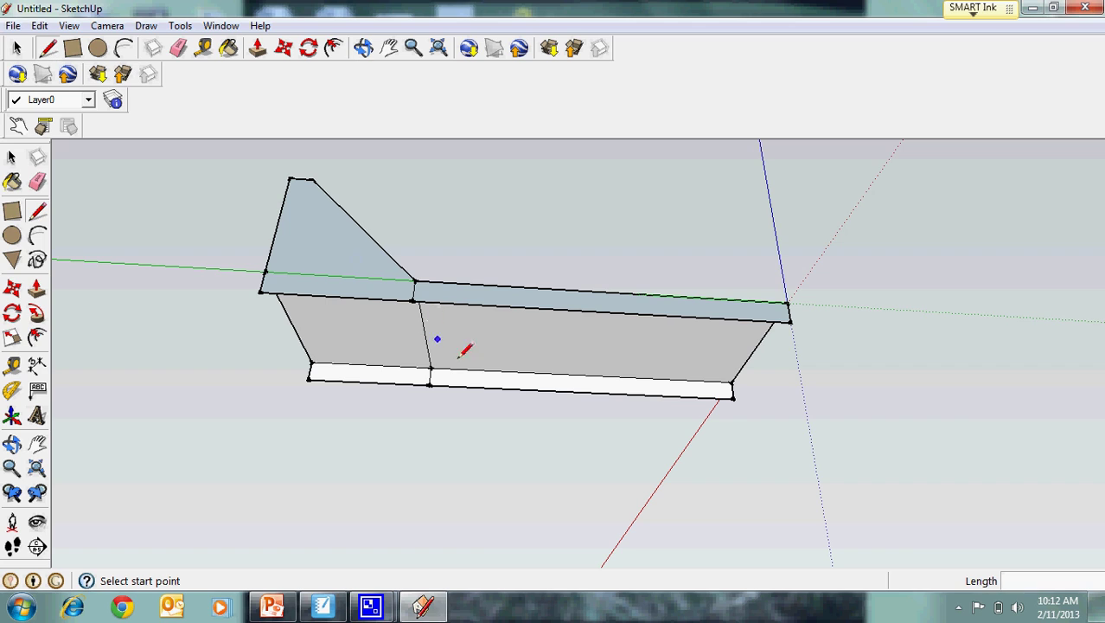
{"action": "left_click", "coordinate": [431, 368]}
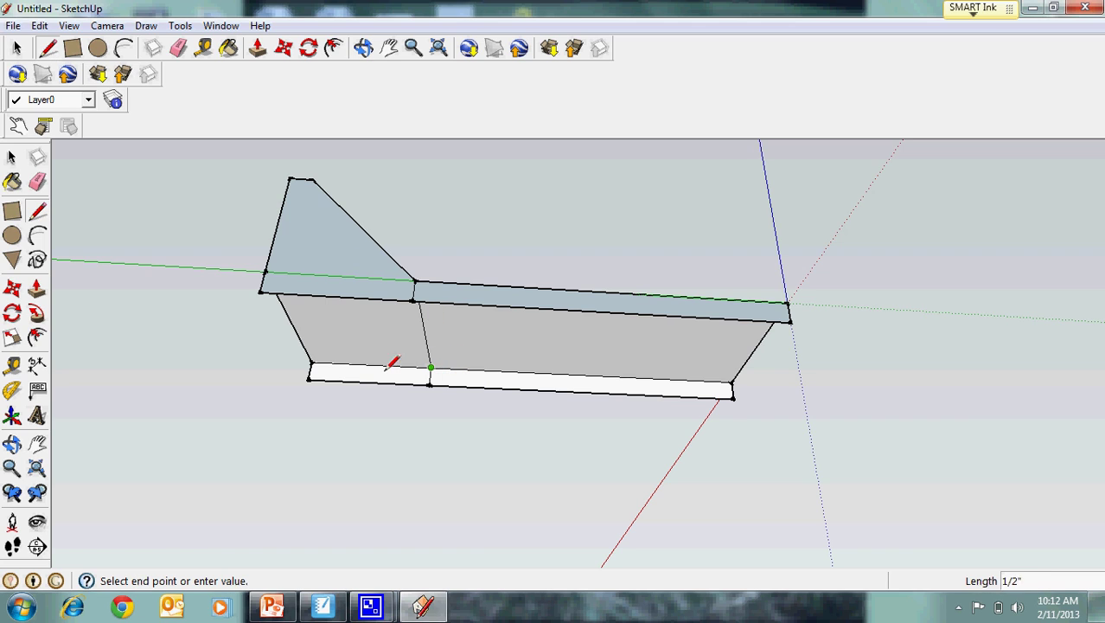
{"action": "left_click", "coordinate": [309, 379]}
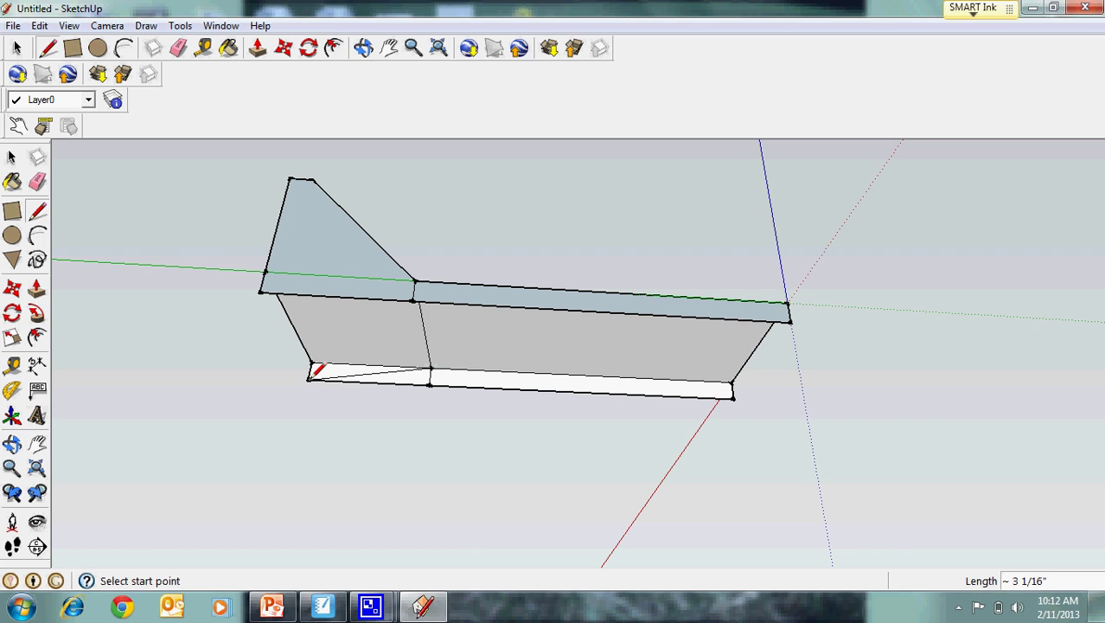
From a side view, draw a diagonal edge from the base's middle vertex to the lower right corner.
{"action": "left_click", "coordinate": [367, 52]}
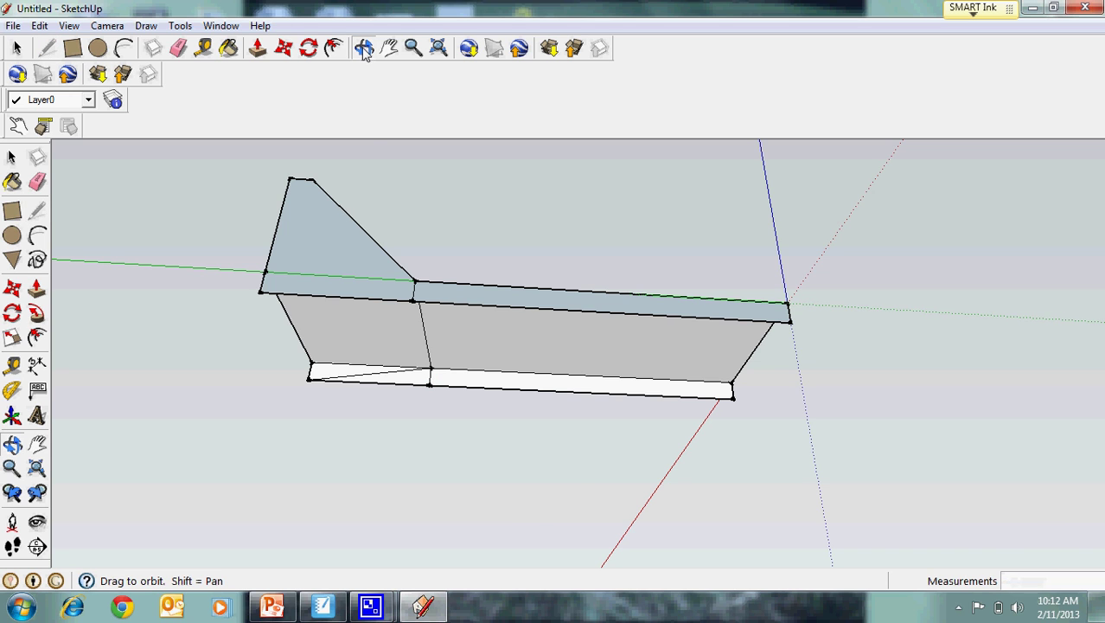
{"action": "mouse_move", "coordinate": [333, 324]}
{"action": "left_mouse_down"}
{"action": "mouse_move", "coordinate": [441, 331]}
{"action": "mouse_move", "coordinate": [646, 429]}
{"action": "mouse_move", "coordinate": [824, 467]}
{"action": "left_mouse_up"}
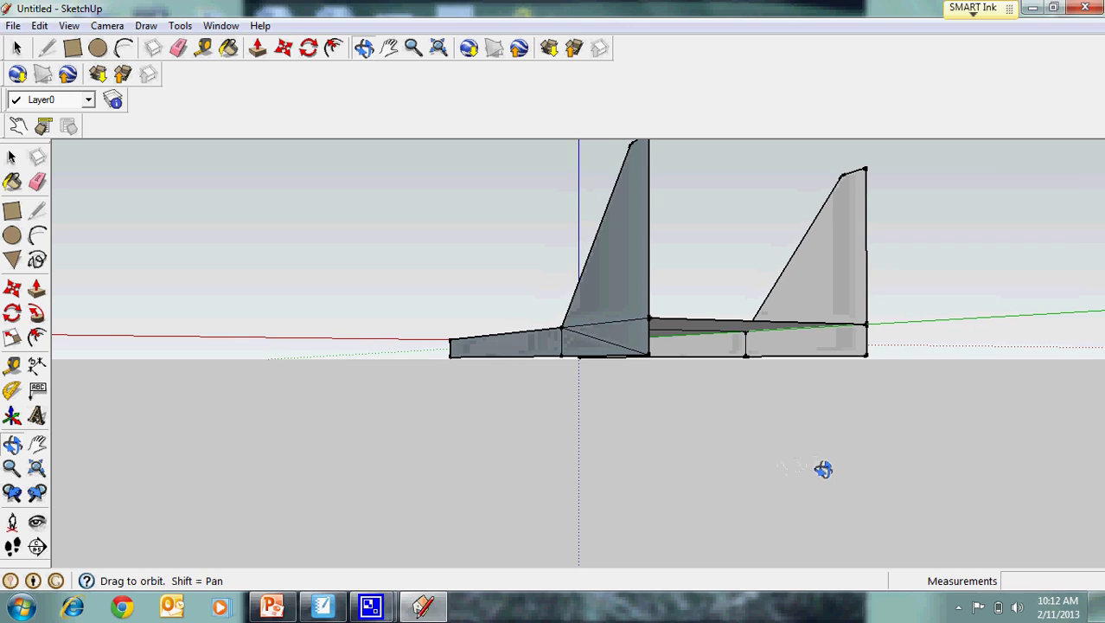
{"action": "left_click", "coordinate": [47, 49]}
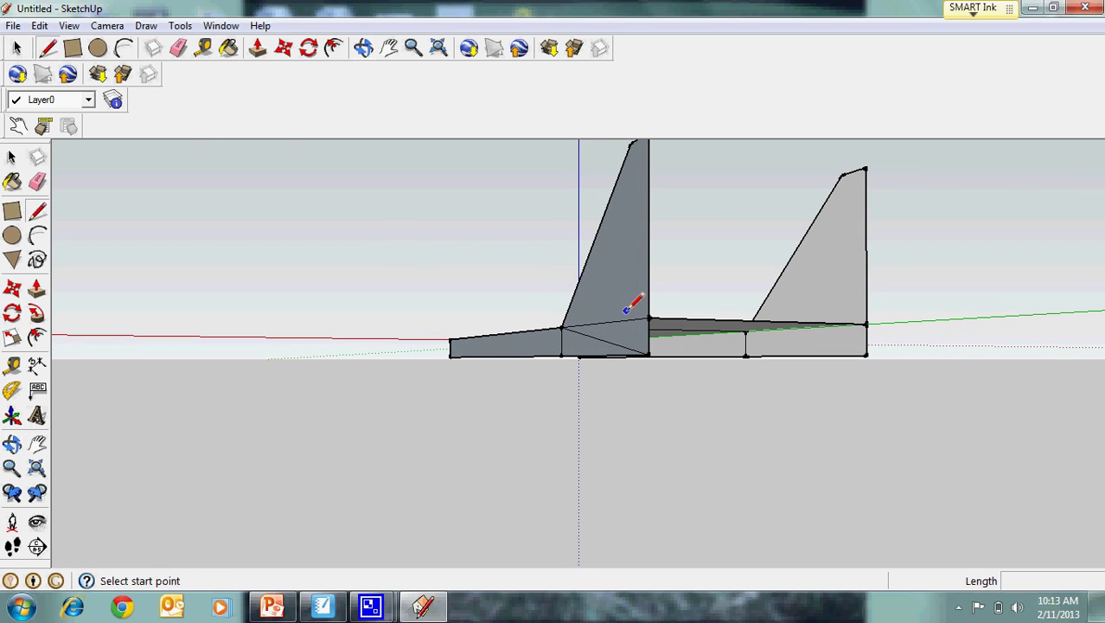
{"action": "left_click", "coordinate": [746, 330]}
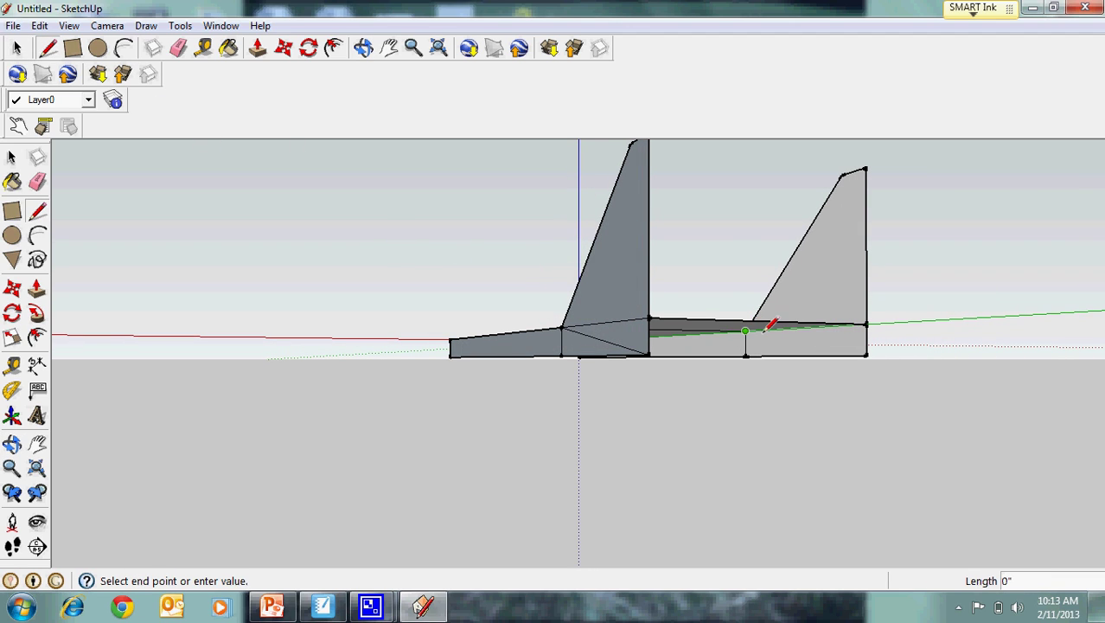
{"action": "left_click", "coordinate": [866, 354]}
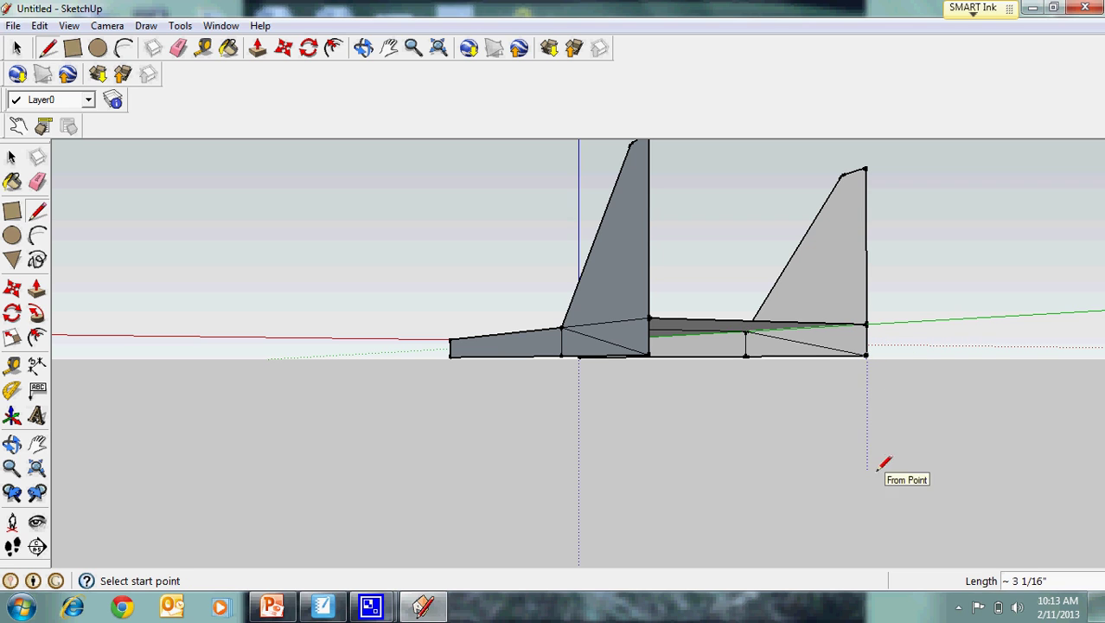
{"action": "left_click", "coordinate": [365, 50]}
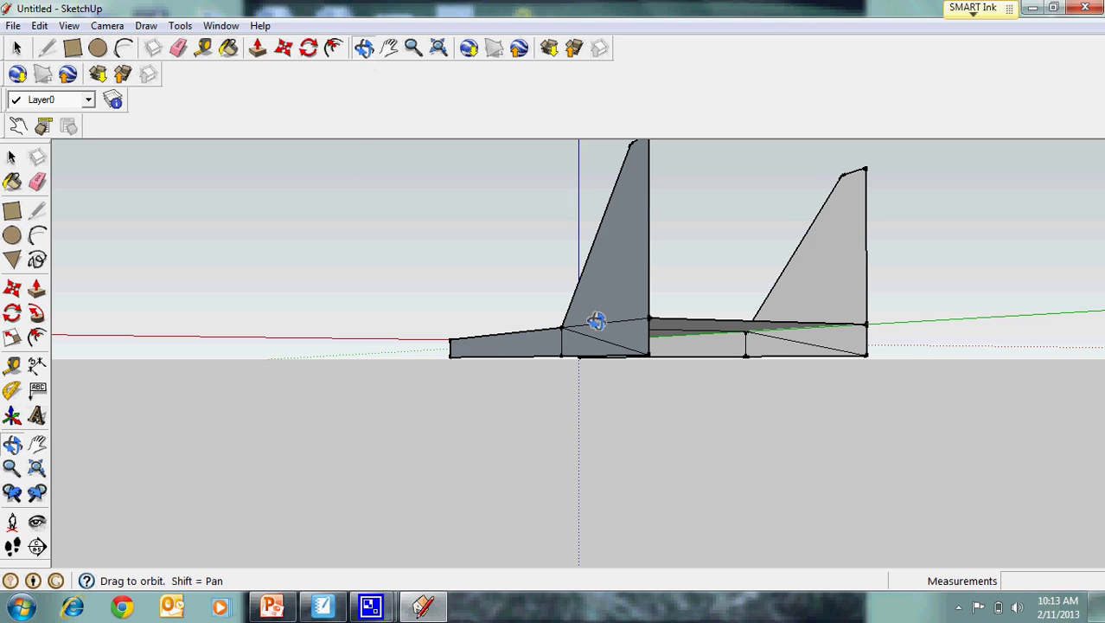
{"action": "left_click_drag", "start_coordinate": [594, 320], "coordinate": [511, 388]}
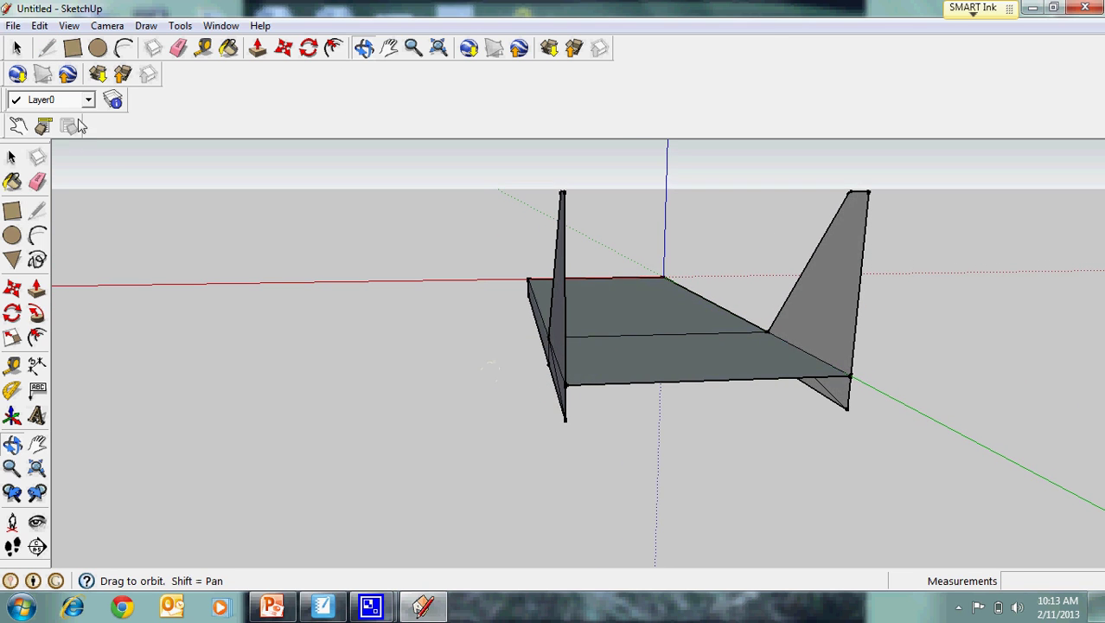
Draw a 4-inch edge between the front bottom corners to close the base.
{"action": "left_click", "coordinate": [47, 49]}
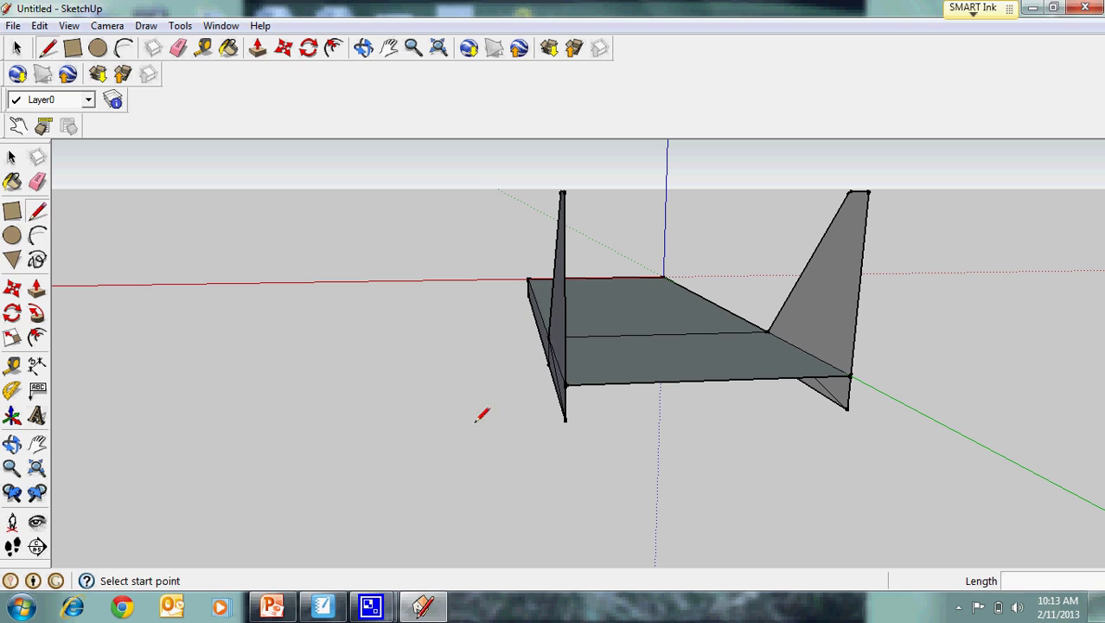
{"action": "left_click", "coordinate": [564, 420]}
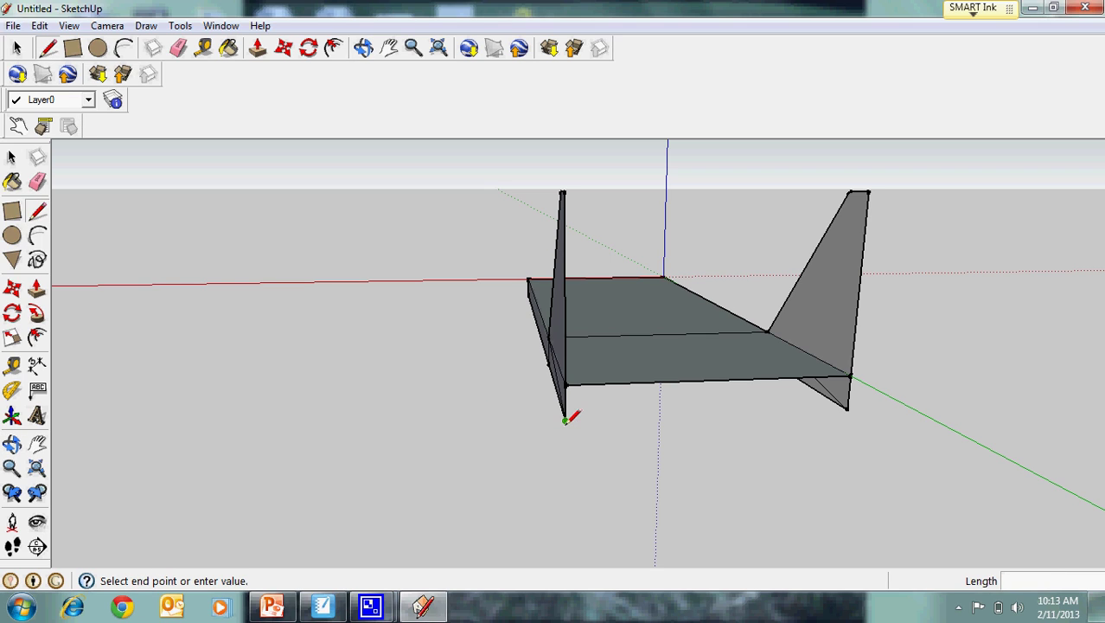
{"action": "left_click", "coordinate": [847, 408]}
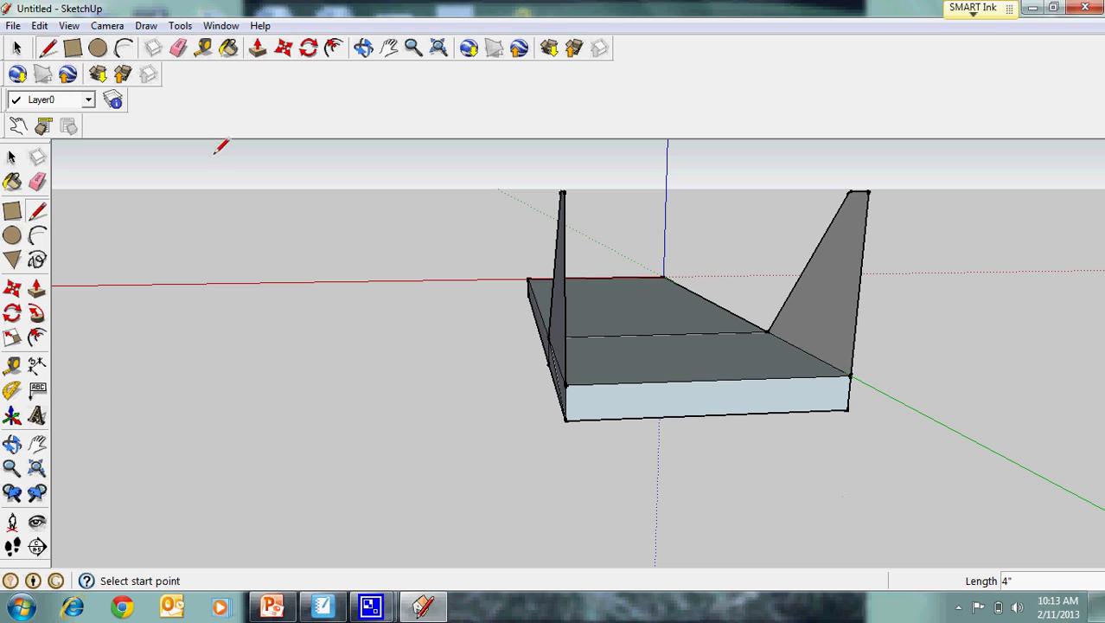
Erase the middle top face and the new front face of the base.
{"action": "left_click", "coordinate": [16, 48]}
{"action": "left_click", "coordinate": [683, 372]}
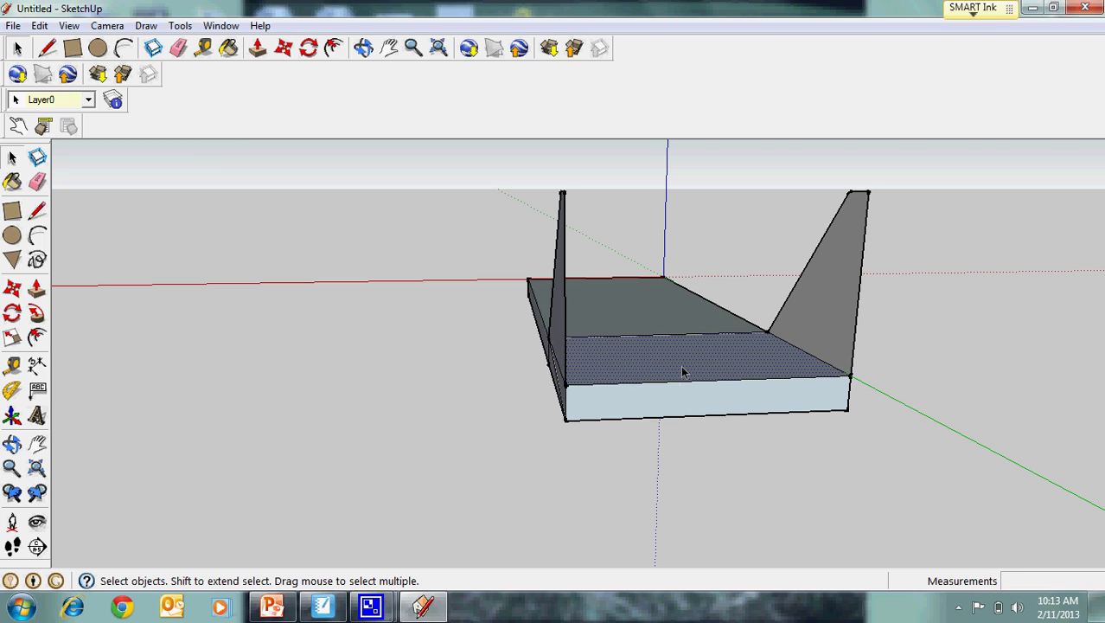
{"action": "right_click", "coordinate": [683, 372]}
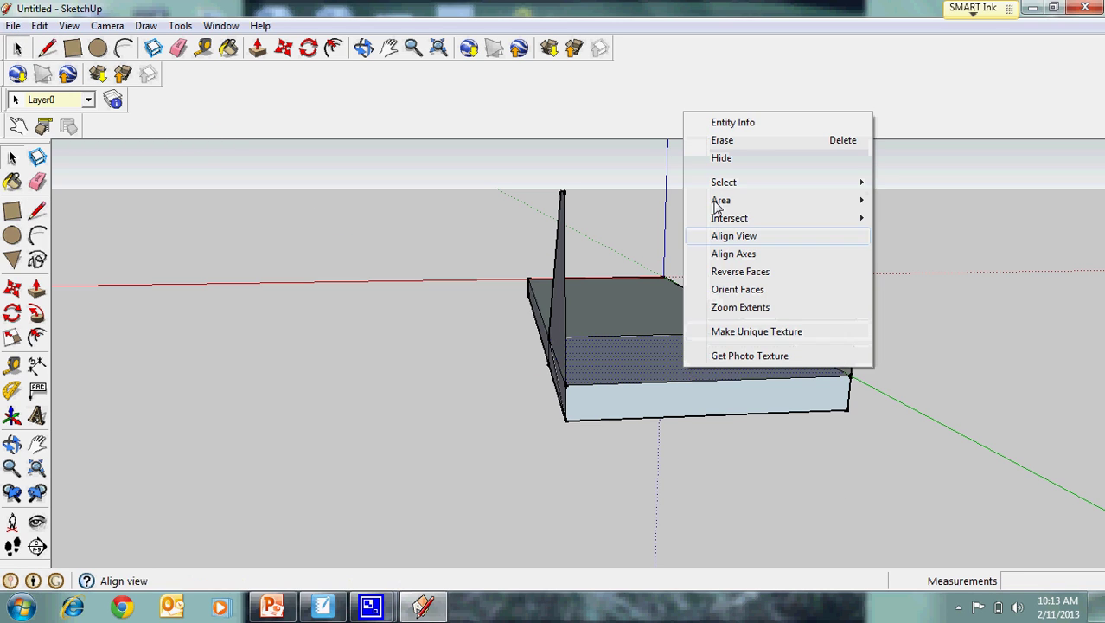
{"action": "left_click", "coordinate": [727, 142]}
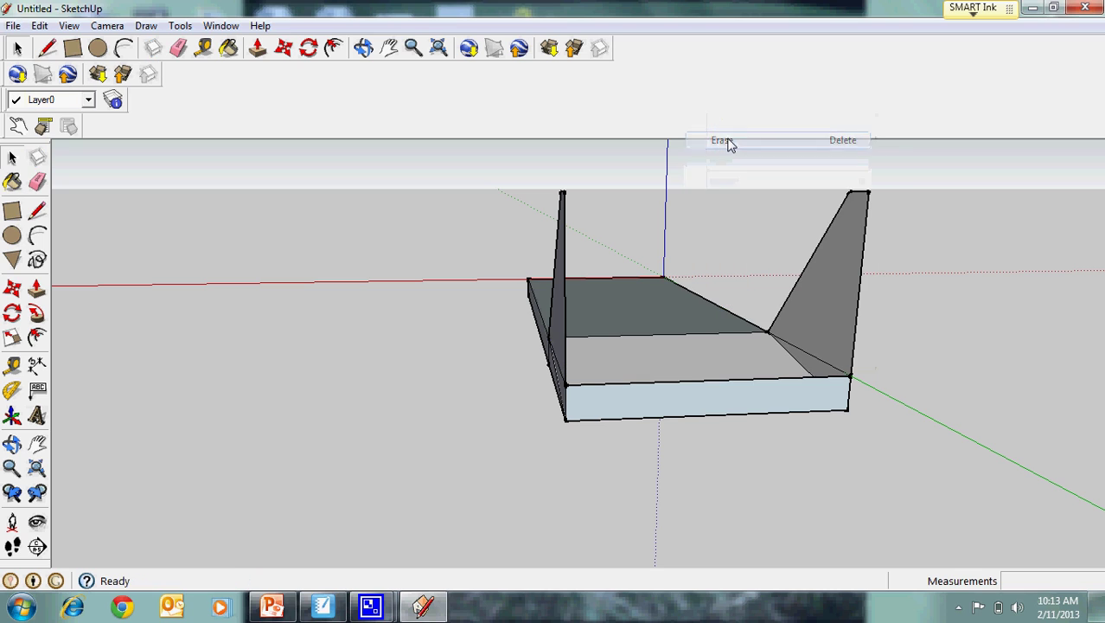
{"action": "left_click", "coordinate": [687, 393]}
{"action": "right_click", "coordinate": [688, 393]}
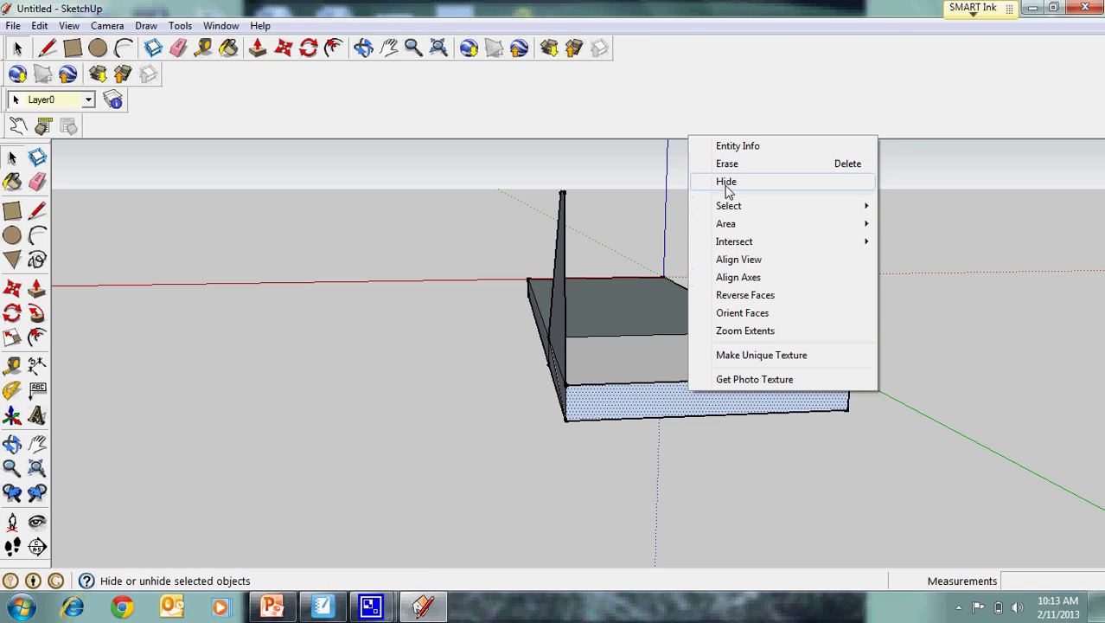
{"action": "left_click", "coordinate": [738, 167]}
Erase the leftover front bottom edge of the base.
{"action": "left_click", "coordinate": [697, 384]}
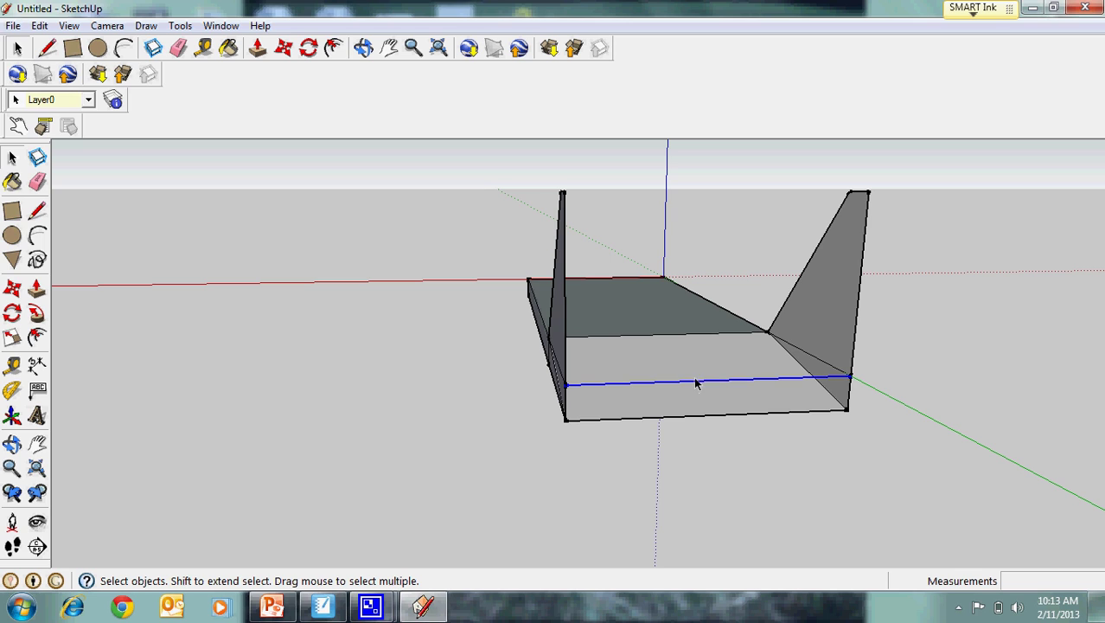
{"action": "right_click", "coordinate": [699, 386]}
{"action": "left_click", "coordinate": [736, 408]}
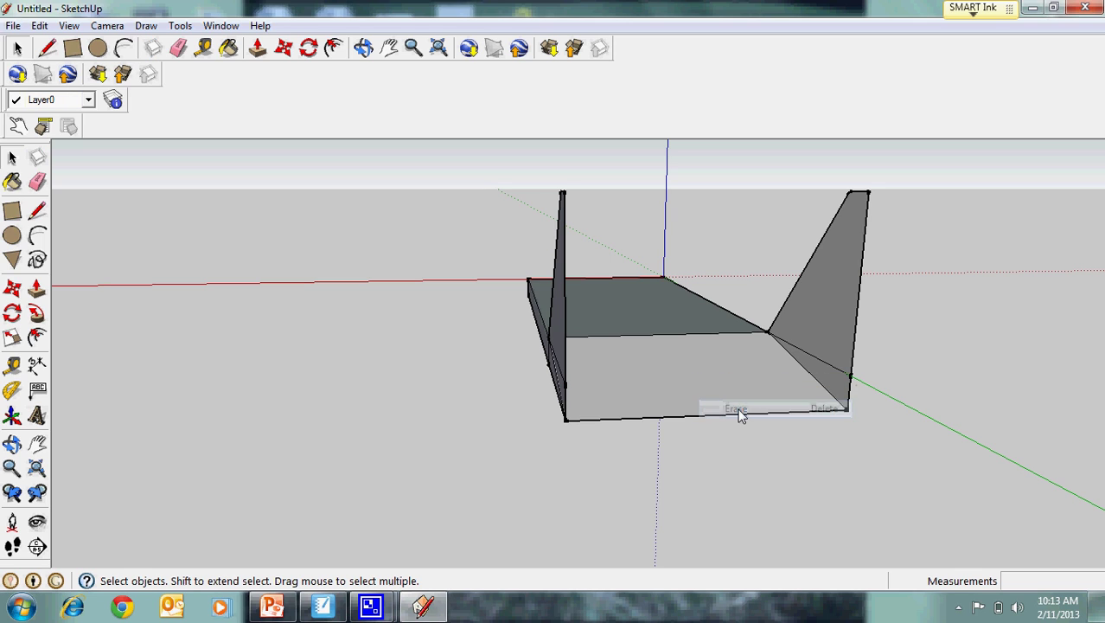
Orbit, zoom out and pan to look down on the whole base and both fins.
{"action": "left_click", "coordinate": [363, 47]}
{"action": "mouse_move", "coordinate": [701, 425]}
{"action": "left_mouse_down"}
{"action": "mouse_move", "coordinate": [564, 402]}
{"action": "mouse_move", "coordinate": [617, 415]}
{"action": "mouse_move", "coordinate": [457, 445]}
{"action": "mouse_move", "coordinate": [389, 262]}
{"action": "mouse_move", "coordinate": [333, 271]}
{"action": "mouse_move", "coordinate": [277, 419]}
{"action": "mouse_move", "coordinate": [229, 434]}
{"action": "left_mouse_up"}
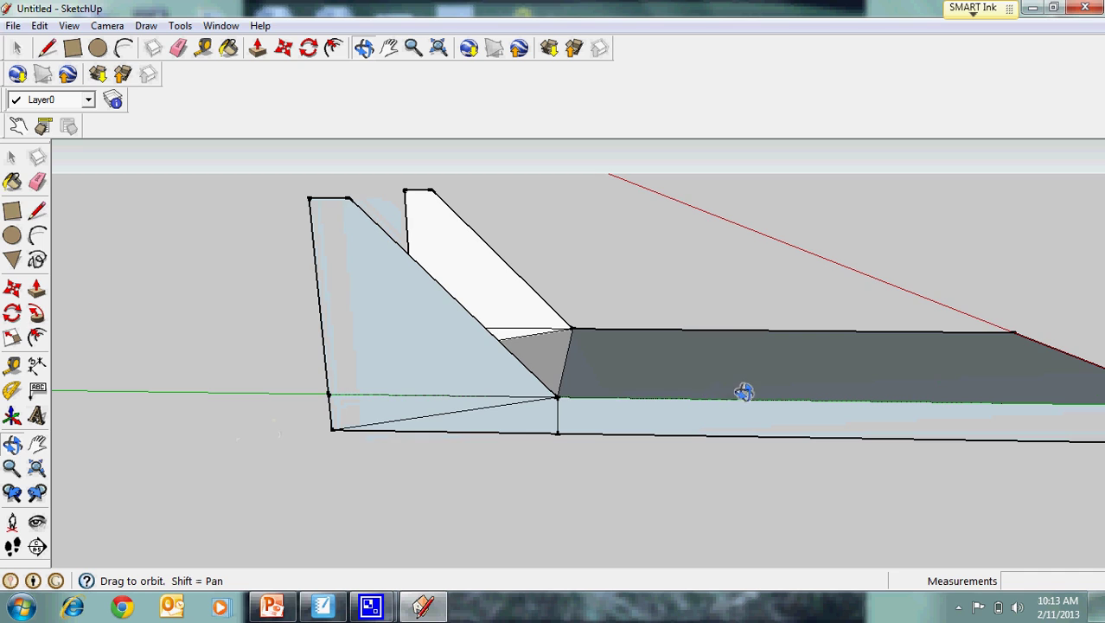
{"action": "left_click_drag", "start_coordinate": [741, 393], "coordinate": [616, 388]}
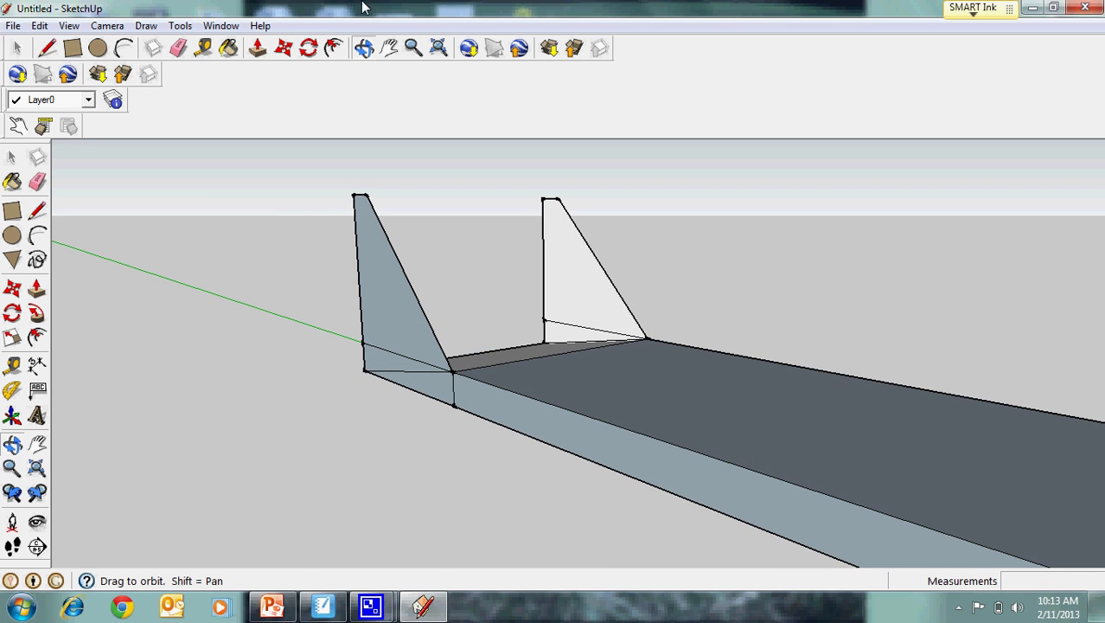
{"action": "left_click", "coordinate": [413, 47]}
{"action": "left_click_drag", "start_coordinate": [488, 196], "coordinate": [529, 333]}
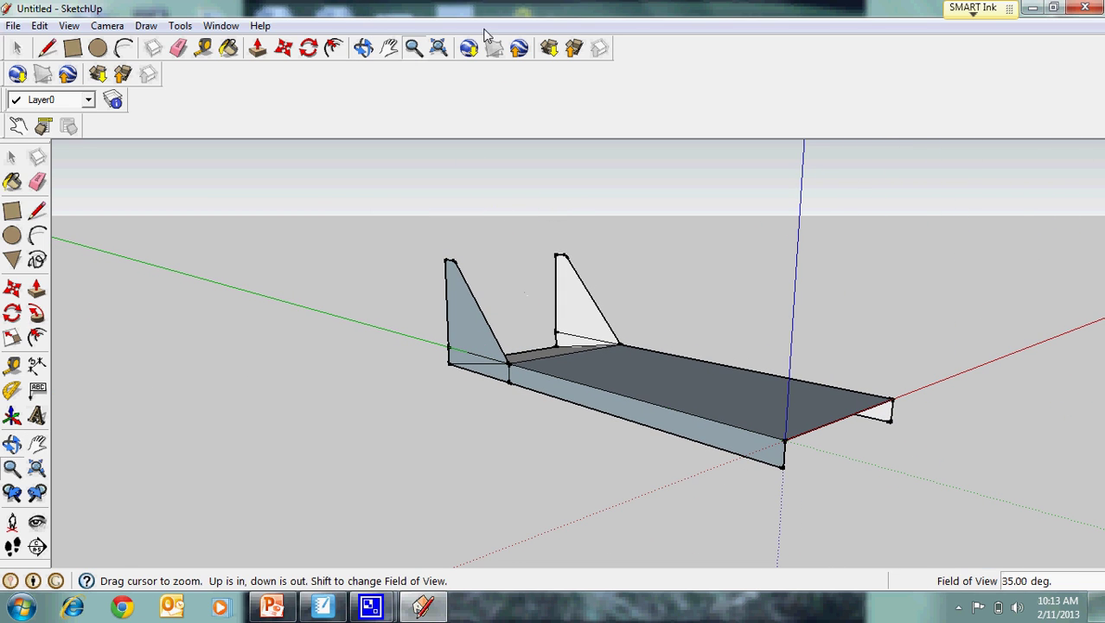
{"action": "left_click", "coordinate": [389, 47]}
{"action": "mouse_move", "coordinate": [705, 359]}
{"action": "left_mouse_down"}
{"action": "mouse_move", "coordinate": [725, 383]}
{"action": "mouse_move", "coordinate": [564, 348]}
{"action": "left_mouse_up"}
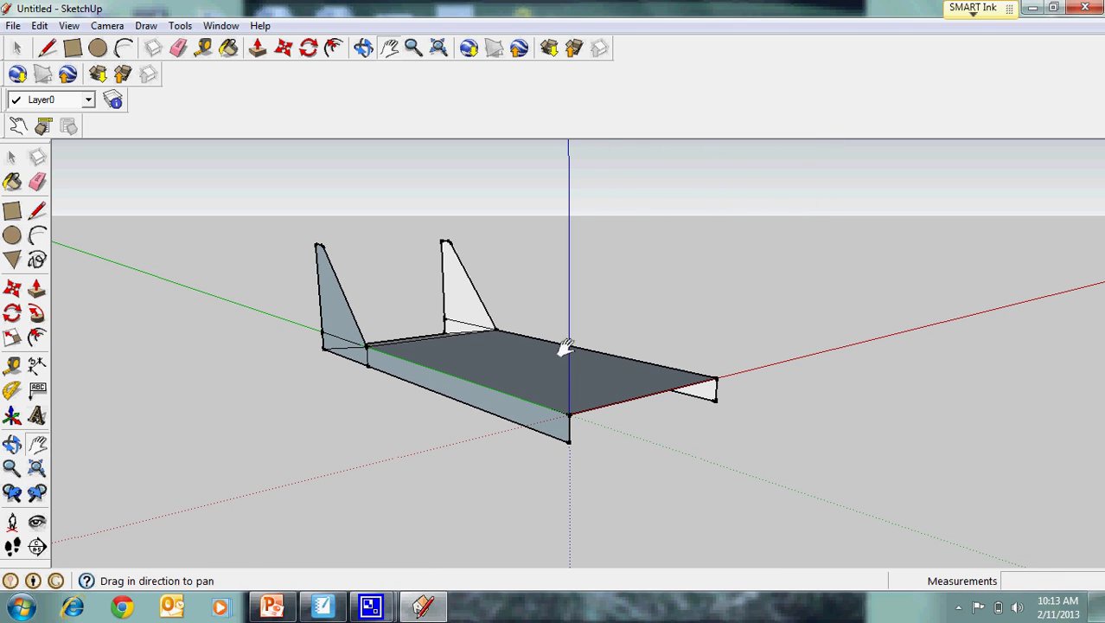
{"action": "left_click", "coordinate": [363, 47]}
{"action": "left_click_drag", "start_coordinate": [550, 456], "coordinate": [556, 295]}
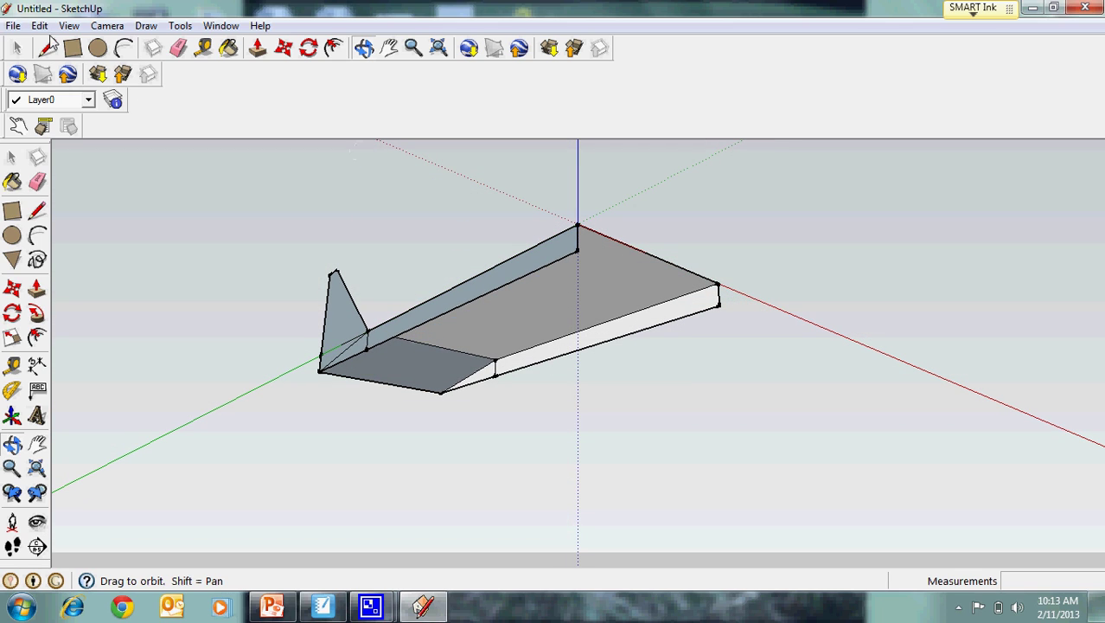
Draw a 1/8-inch edge from the base's right top corner to the end edge's midpoint.
{"action": "left_click", "coordinate": [48, 50]}
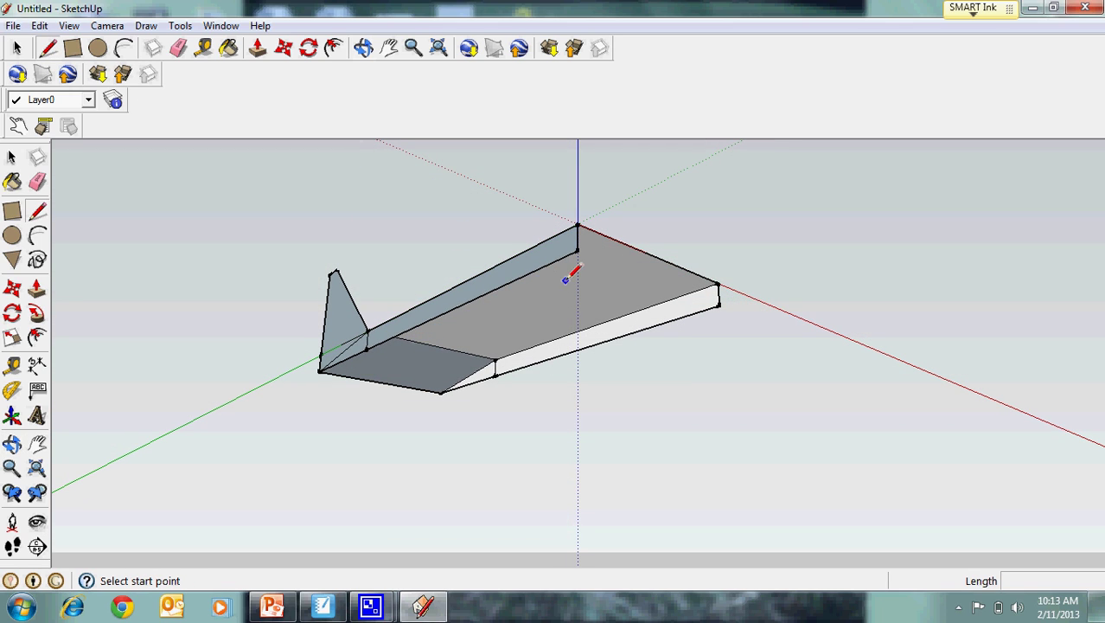
{"action": "left_click", "coordinate": [718, 284]}
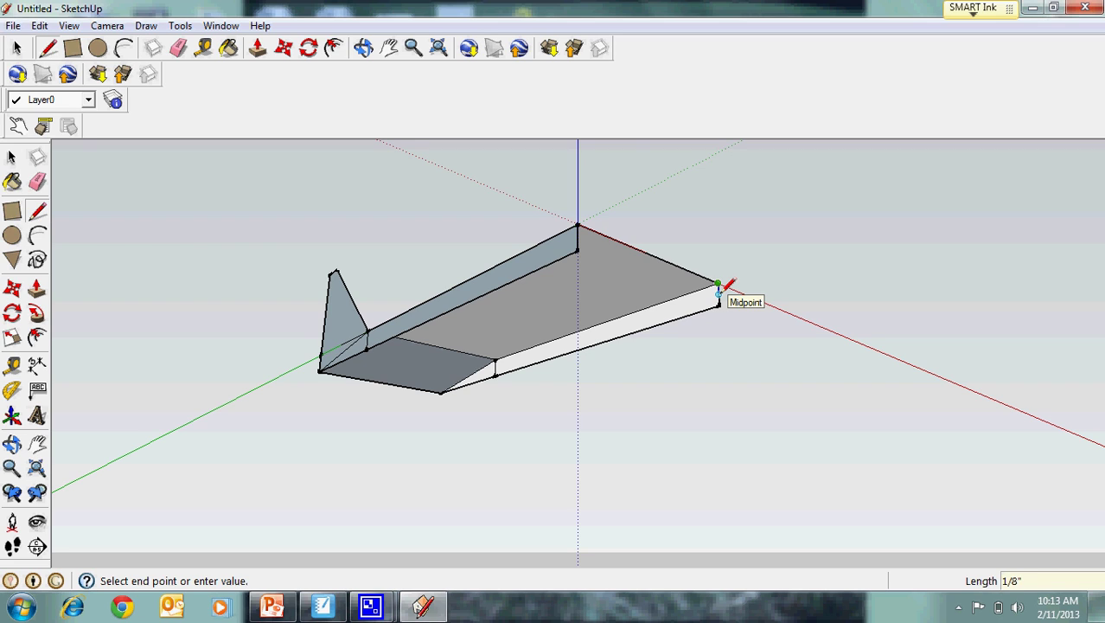
{"action": "left_click", "coordinate": [718, 293]}
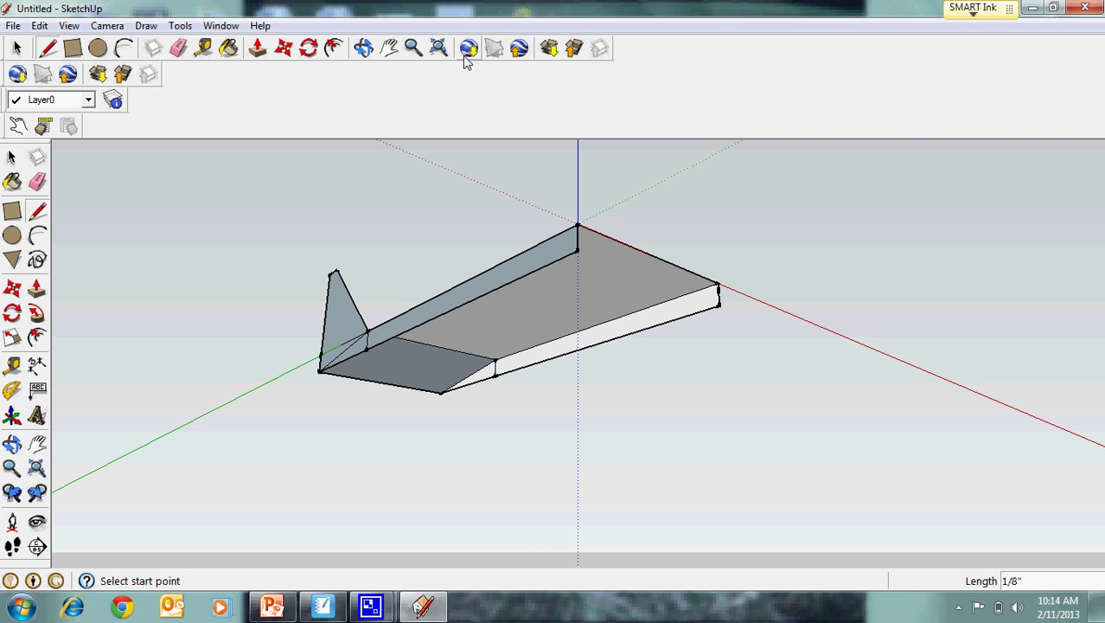
Draw a 3-inch edge from the right front corner, a 3/8-inch drop, then a slanted edge back to the corner.
{"action": "left_click", "coordinate": [413, 48]}
{"action": "left_click_drag", "start_coordinate": [717, 347], "coordinate": [772, 192]}
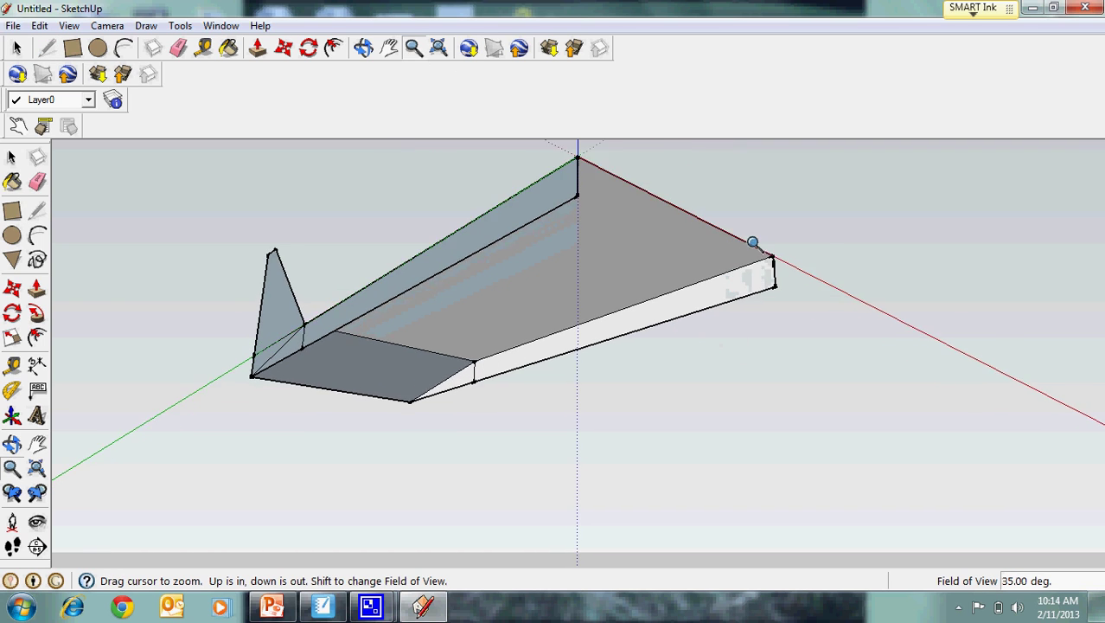
{"action": "left_click", "coordinate": [389, 47]}
{"action": "left_click_drag", "start_coordinate": [545, 261], "coordinate": [513, 350]}
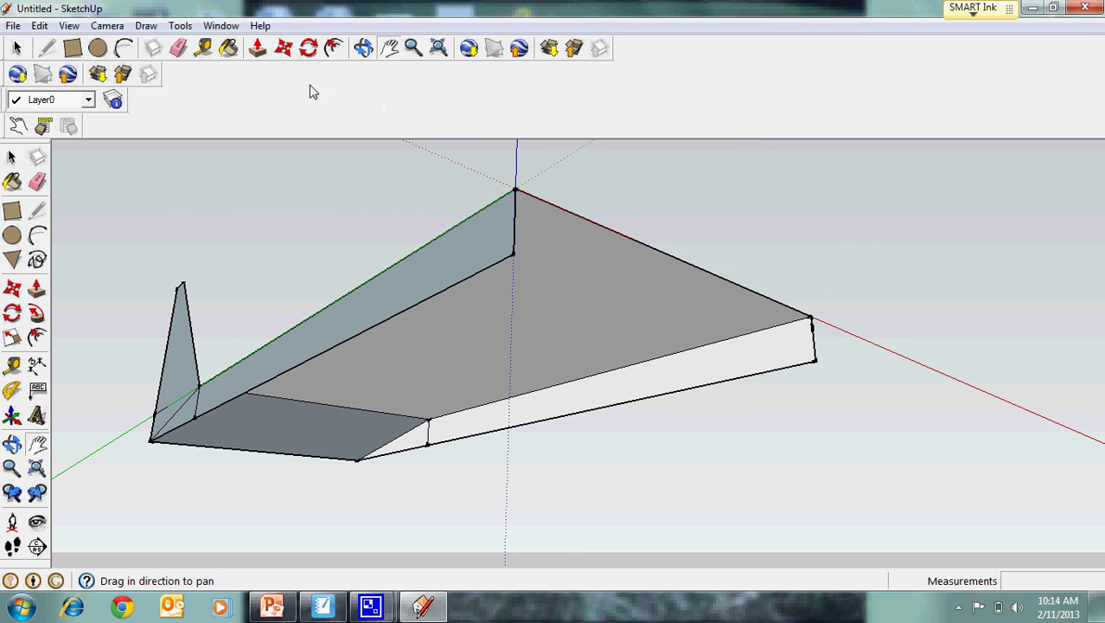
{"action": "left_click", "coordinate": [49, 48]}
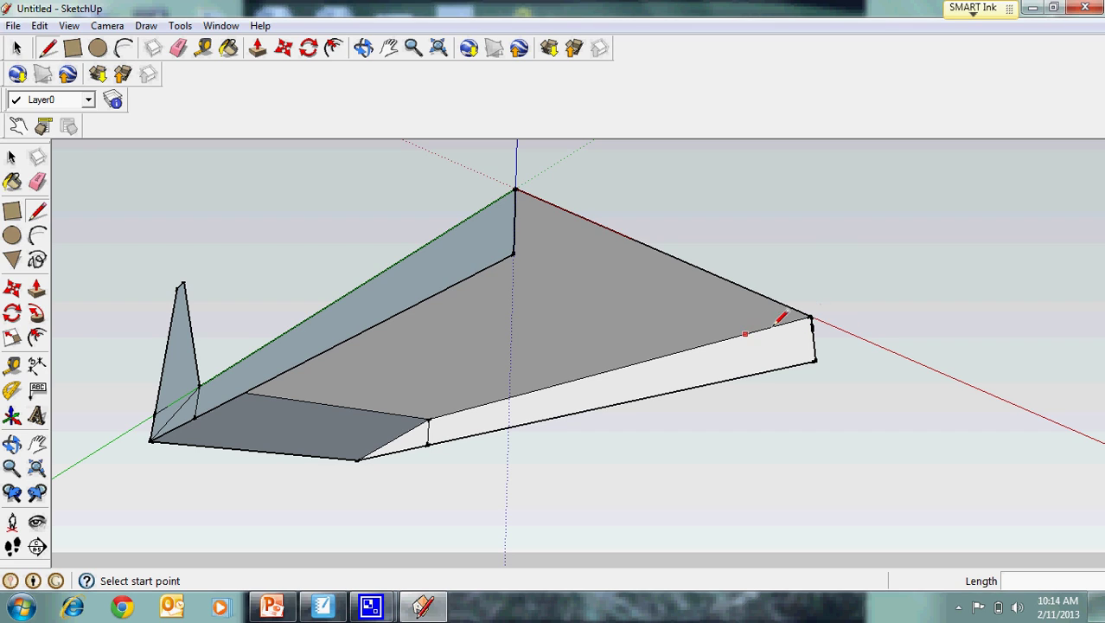
{"action": "left_click", "coordinate": [811, 317]}
{"action": "type", "text": "3\""}
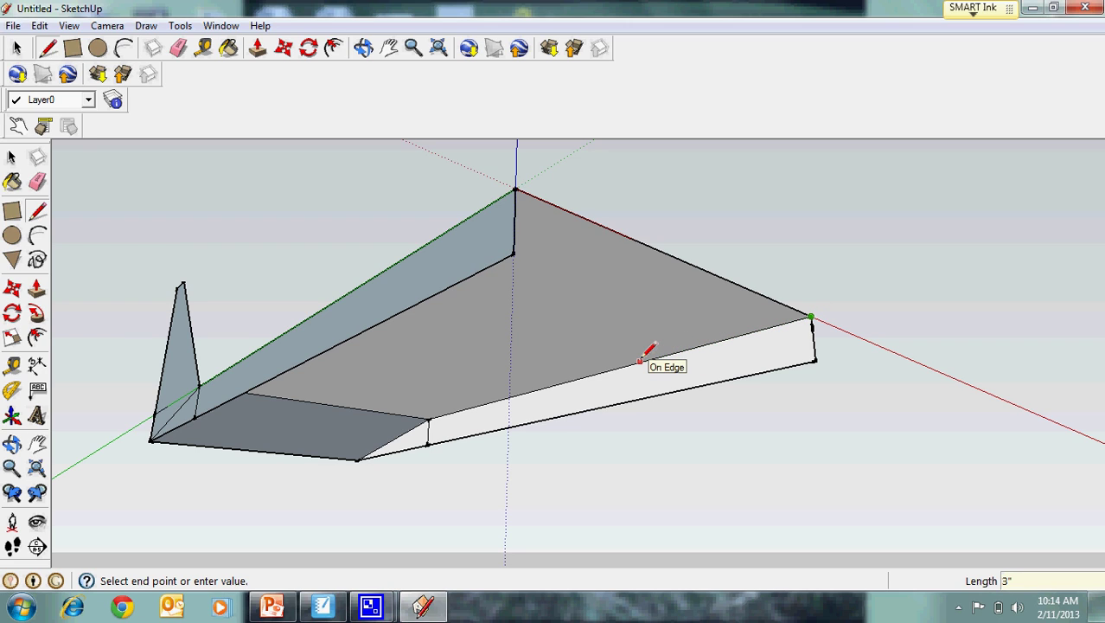
{"action": "key", "text": "Return"}
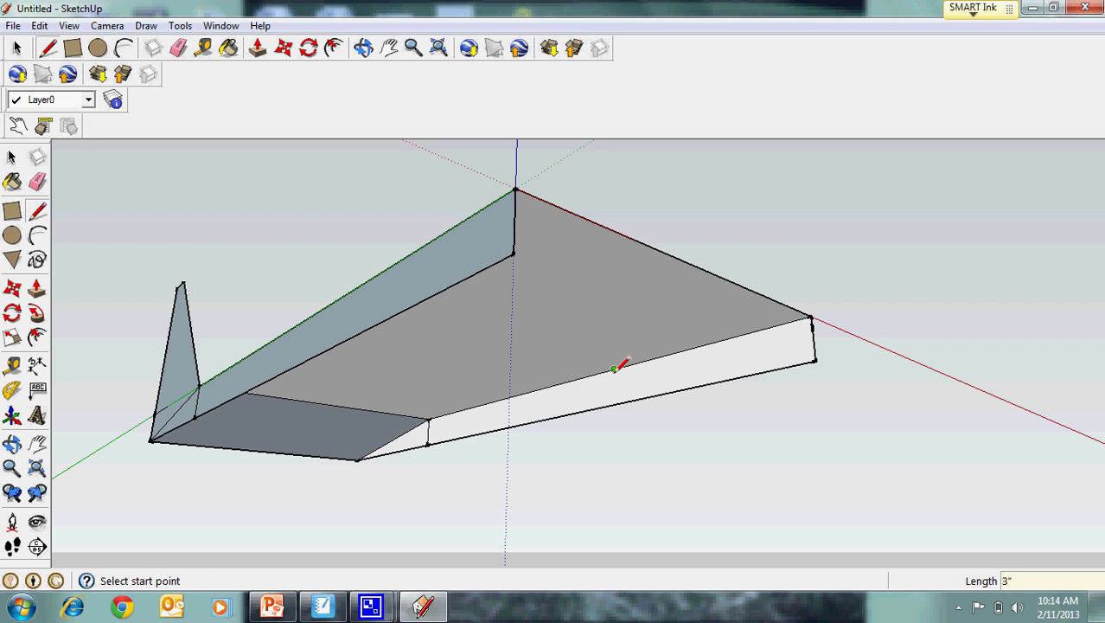
{"action": "left_click", "coordinate": [613, 369]}
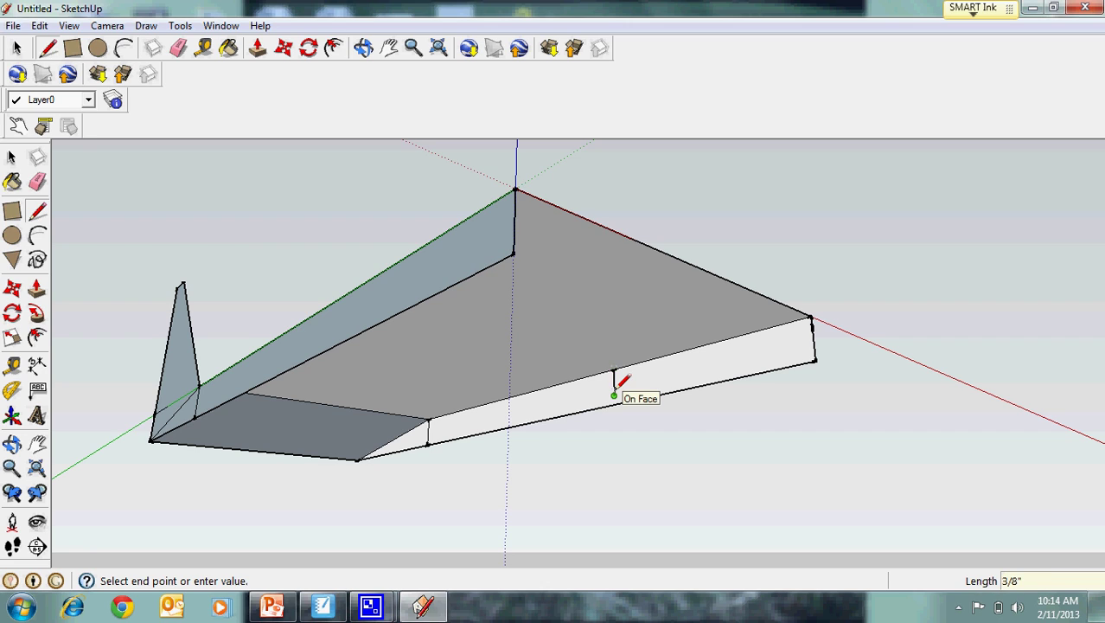
{"action": "left_click", "coordinate": [613, 396]}
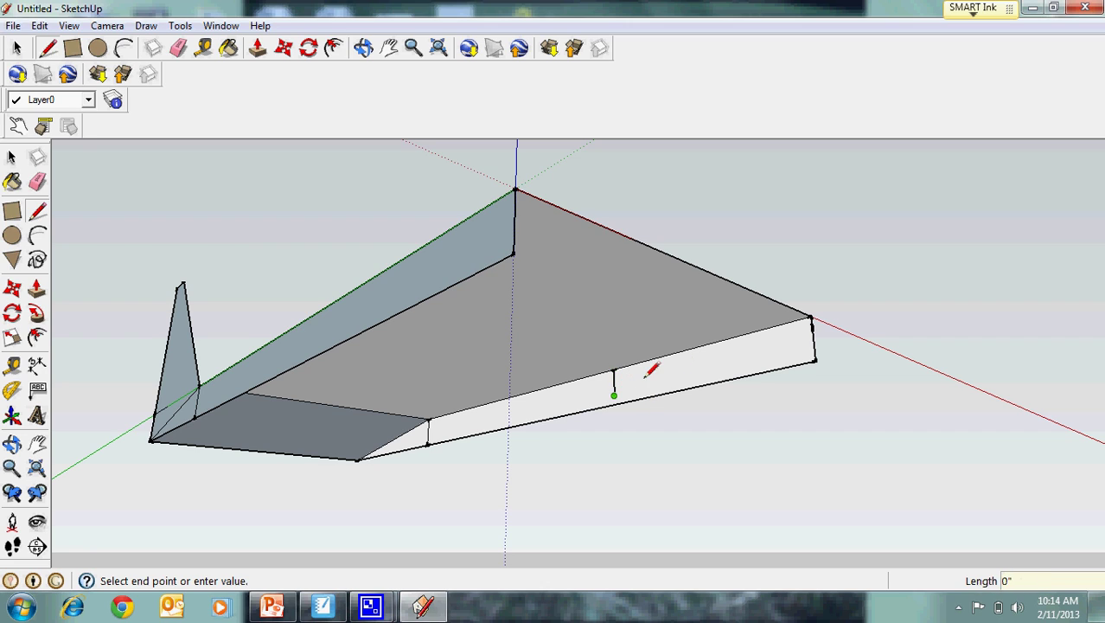
{"action": "left_click", "coordinate": [813, 327]}
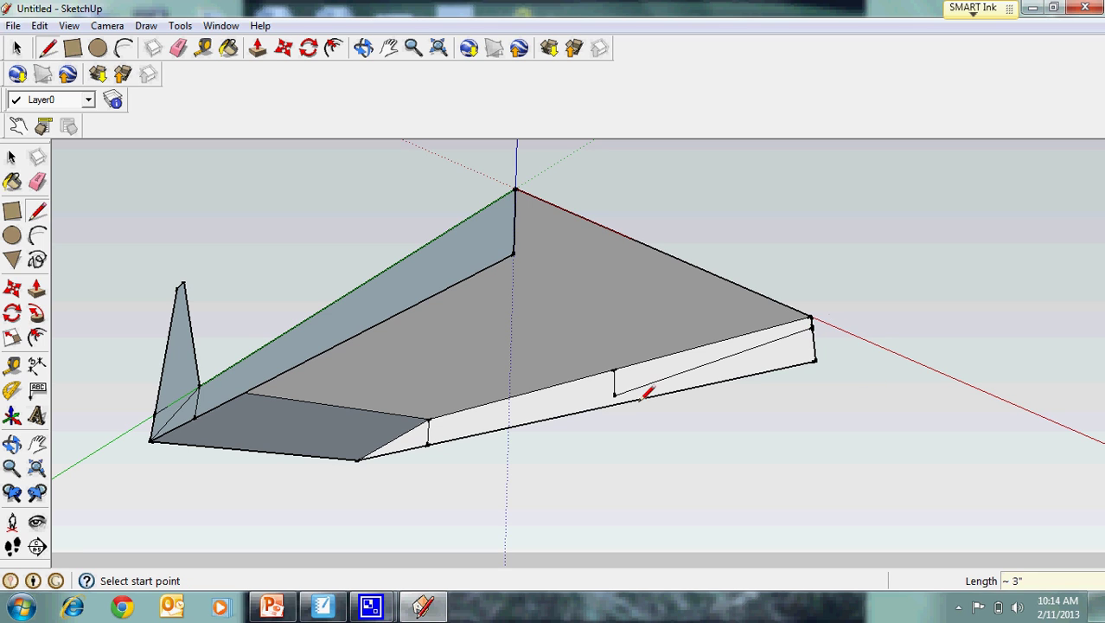
{"action": "left_click", "coordinate": [363, 48]}
From below, draw a line from the left corner along the lower edge, a short vertical drop, and back to the corner.
{"action": "left_click_drag", "start_coordinate": [552, 249], "coordinate": [247, 301]}
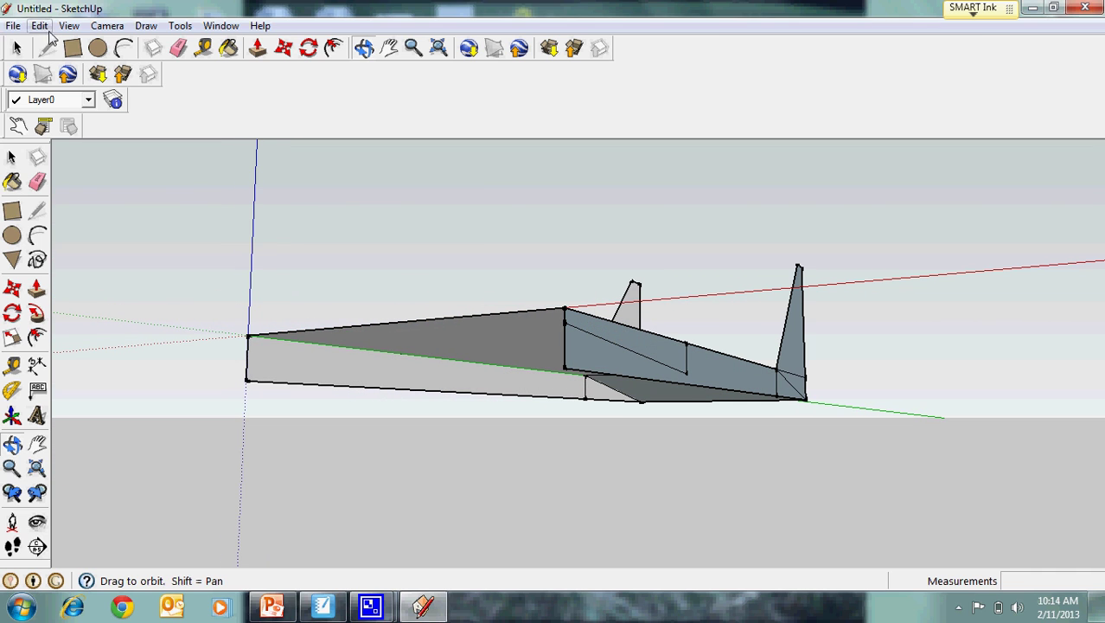
{"action": "left_click", "coordinate": [48, 47]}
{"action": "left_click", "coordinate": [248, 335]}
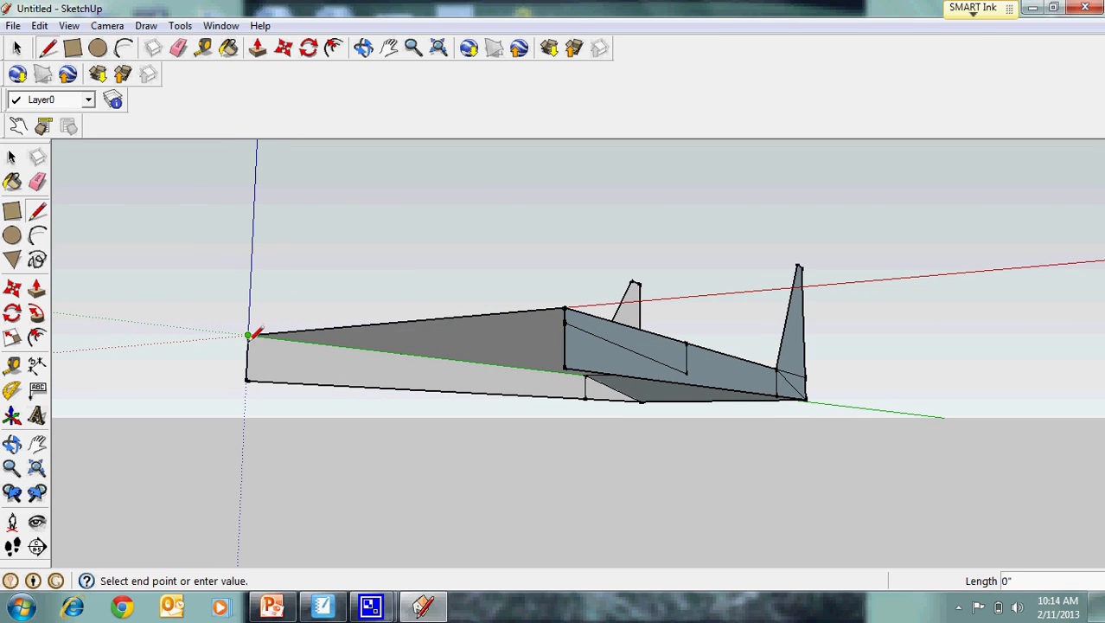
{"action": "left_click", "coordinate": [252, 342]}
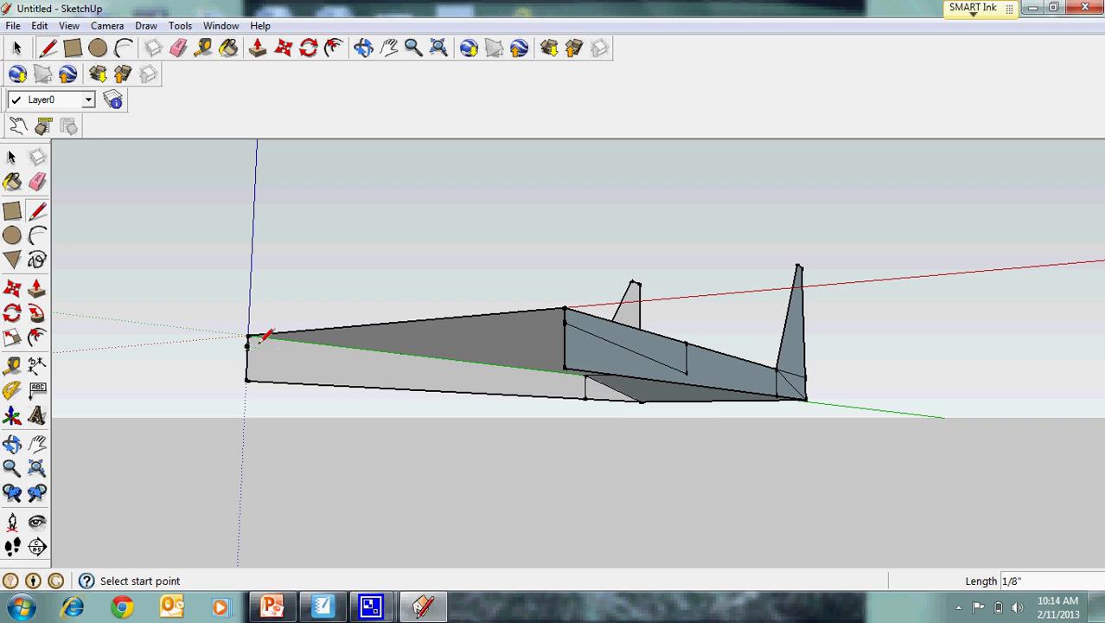
{"action": "left_click", "coordinate": [248, 335]}
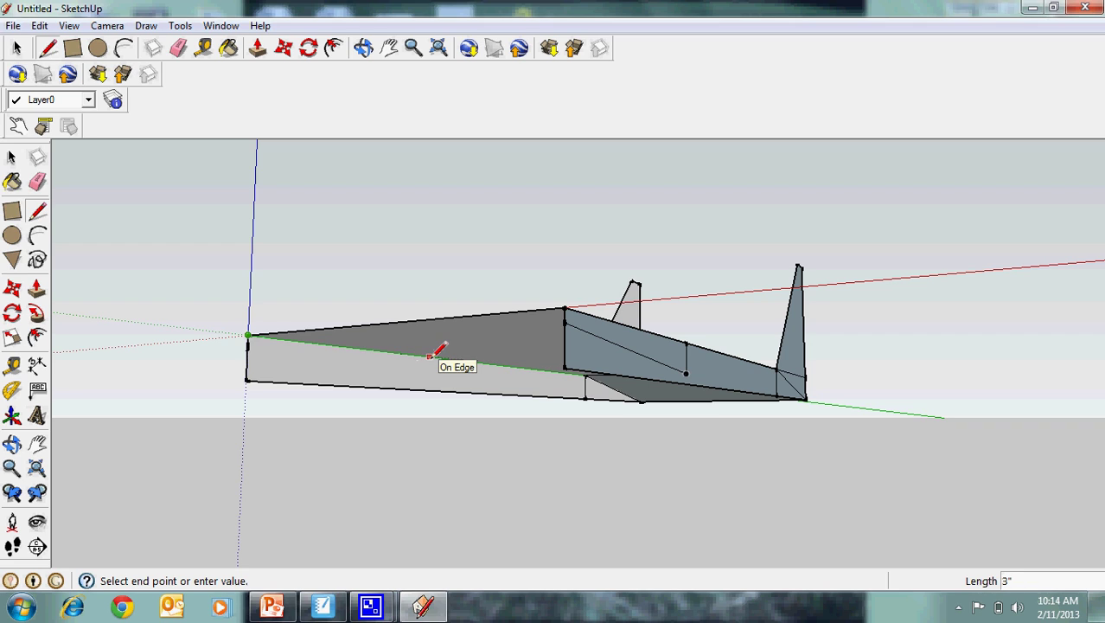
{"action": "left_click", "coordinate": [430, 356]}
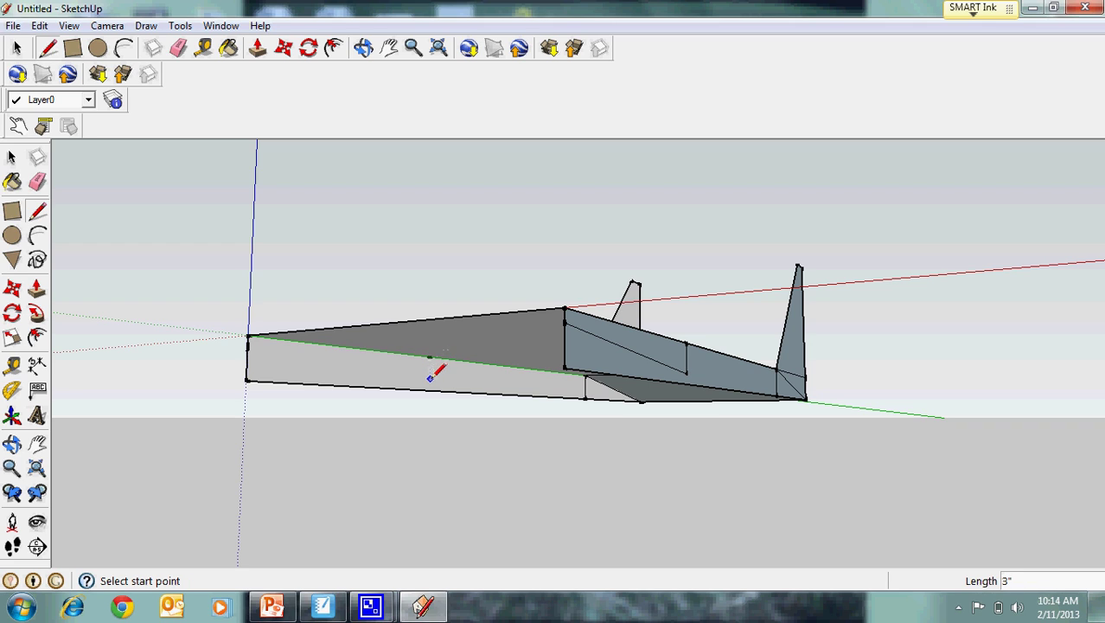
{"action": "left_click", "coordinate": [430, 356]}
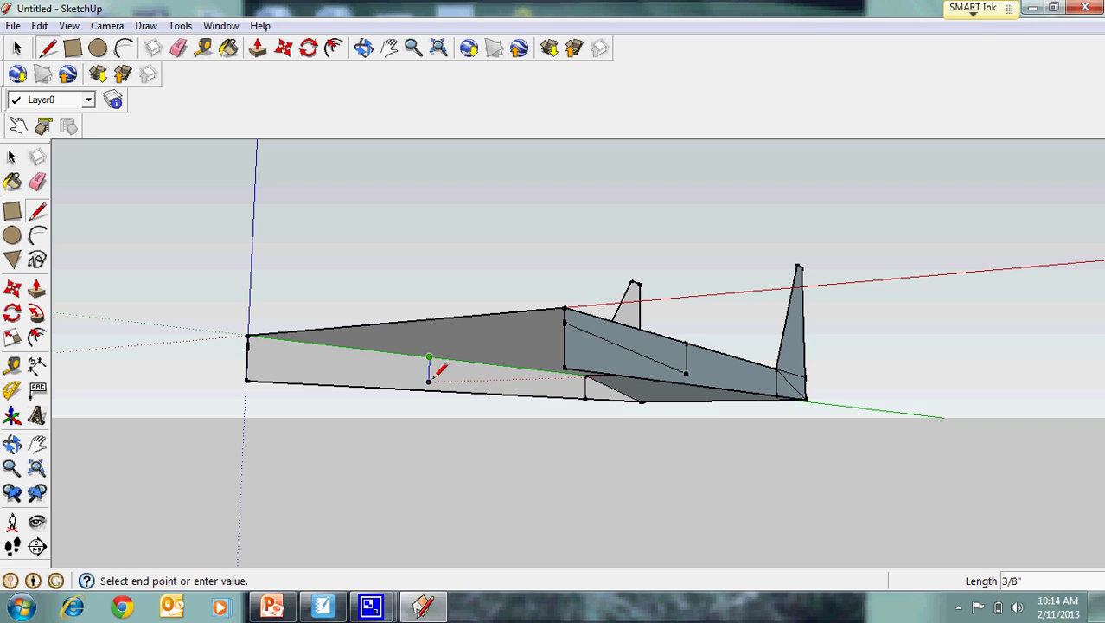
{"action": "left_click", "coordinate": [430, 380]}
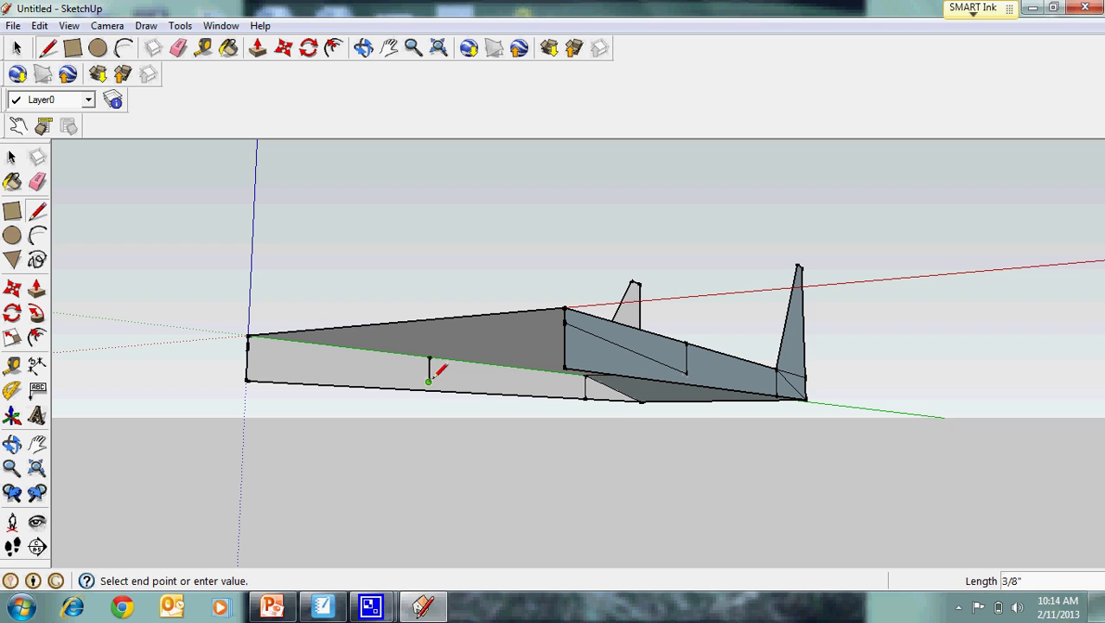
{"action": "left_click", "coordinate": [248, 345]}
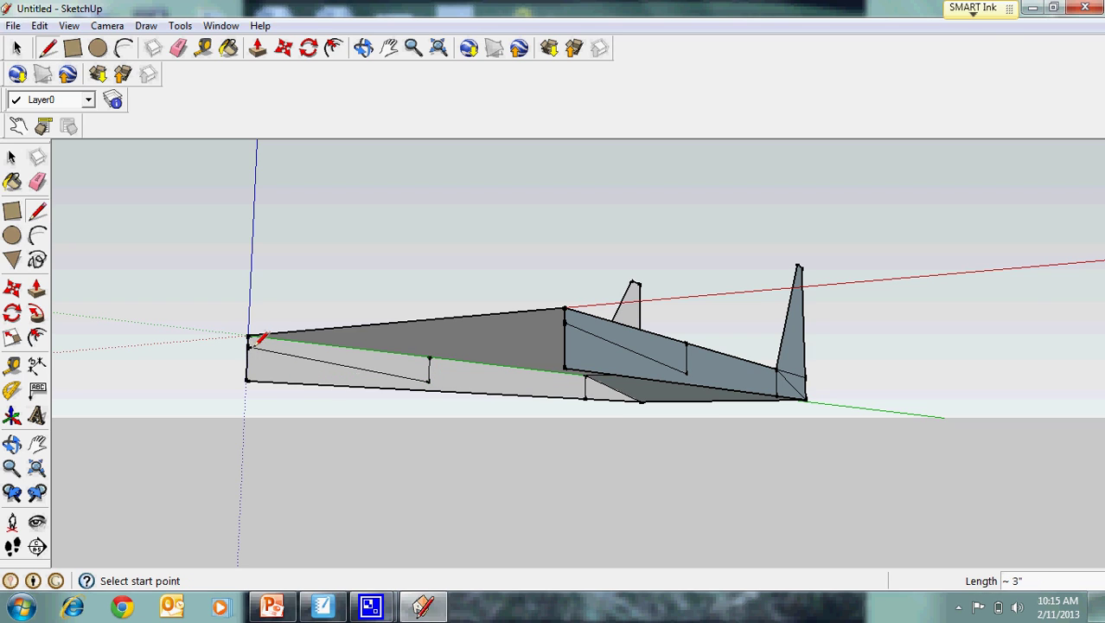
Outline the side face up to the top corner and connect the left corner to it, forming a sloped face.
{"action": "left_click", "coordinate": [429, 381]}
{"action": "left_click", "coordinate": [588, 376]}
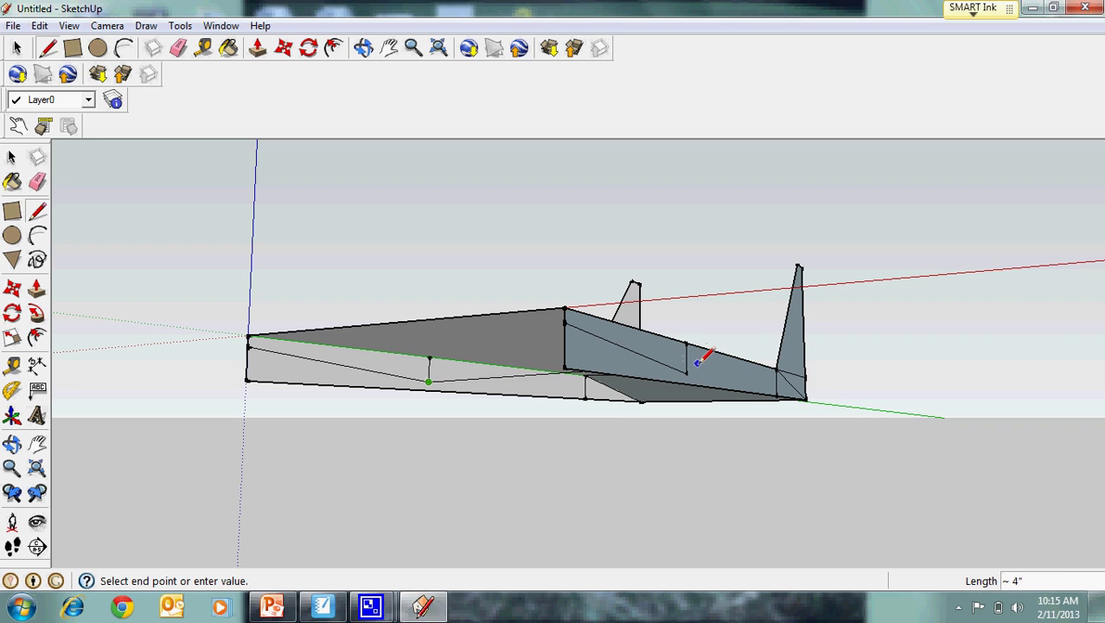
{"action": "left_click", "coordinate": [686, 374]}
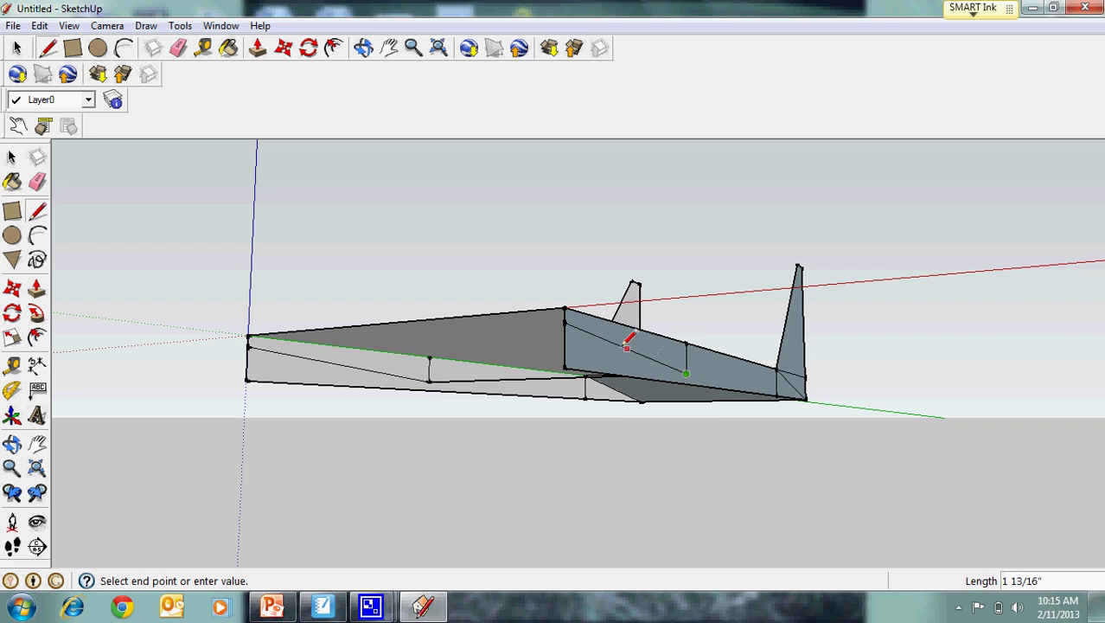
{"action": "left_click", "coordinate": [564, 322]}
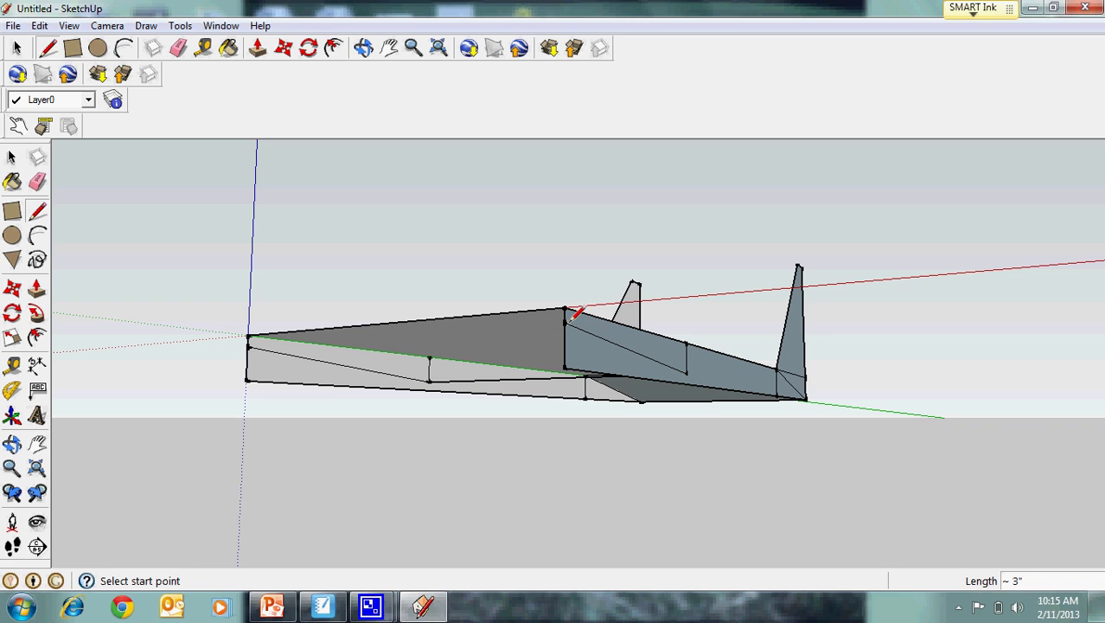
{"action": "left_click", "coordinate": [249, 346]}
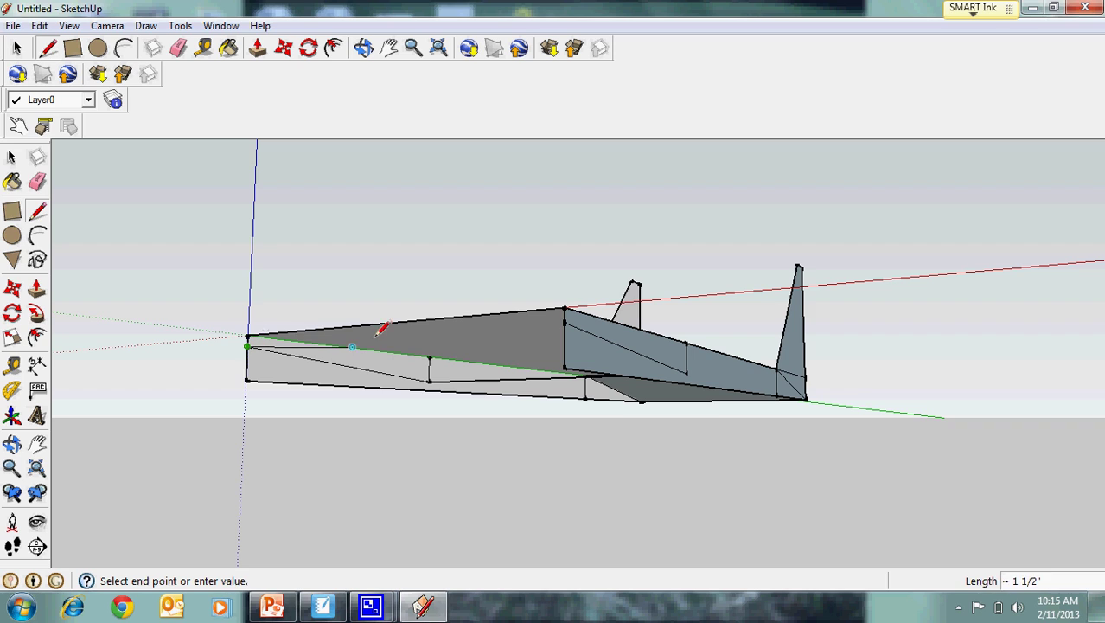
{"action": "left_click", "coordinate": [565, 322]}
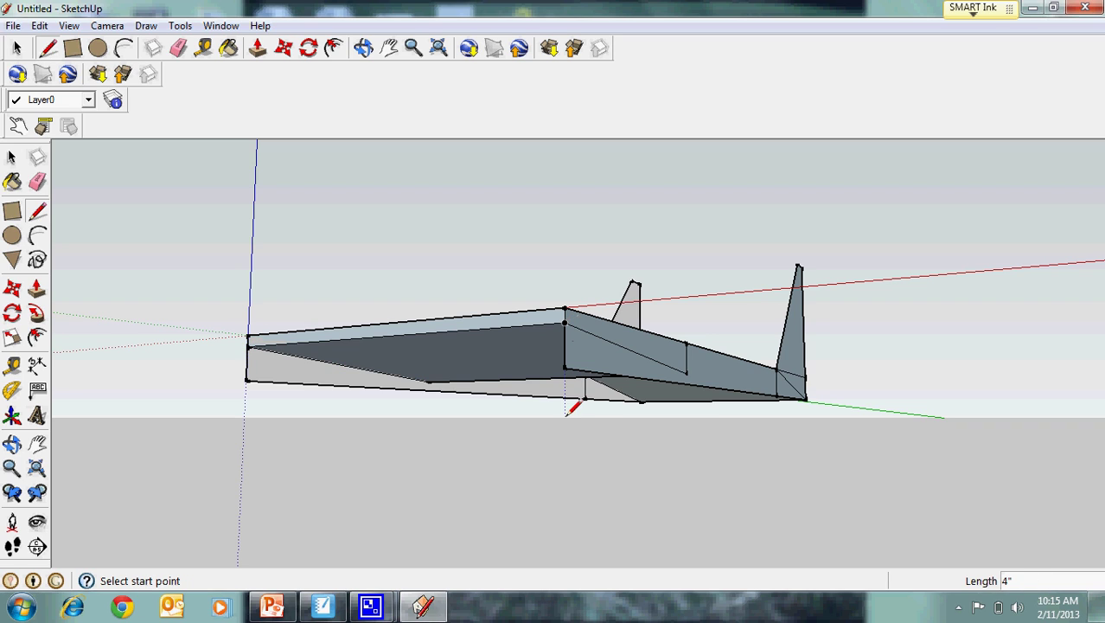
Erase the base's flat top face.
{"action": "left_click", "coordinate": [21, 48]}
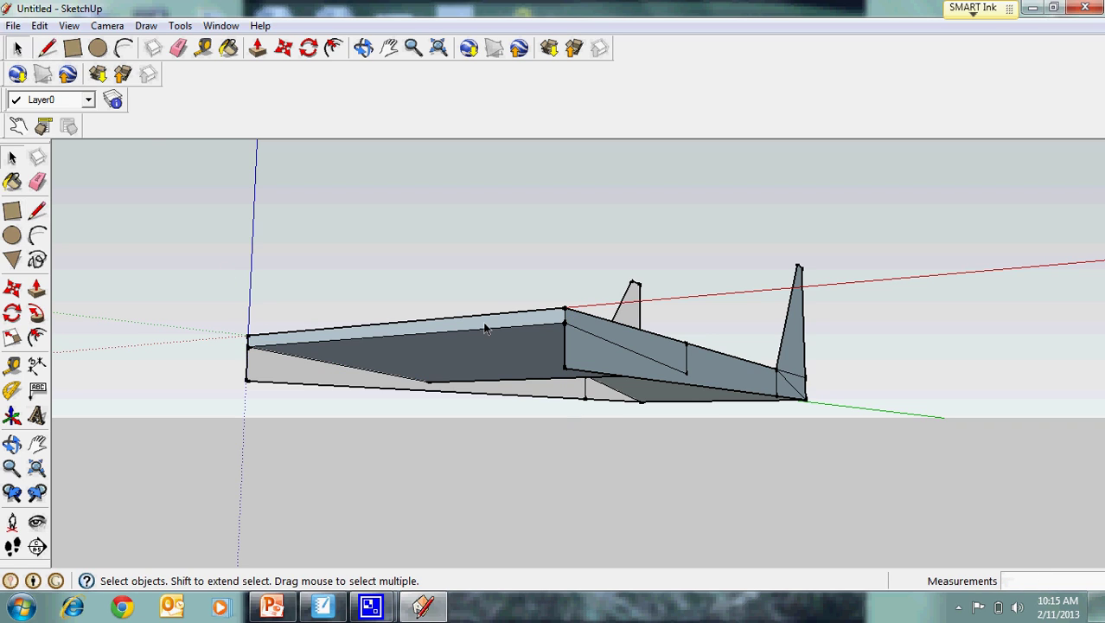
{"action": "right_click", "coordinate": [485, 325]}
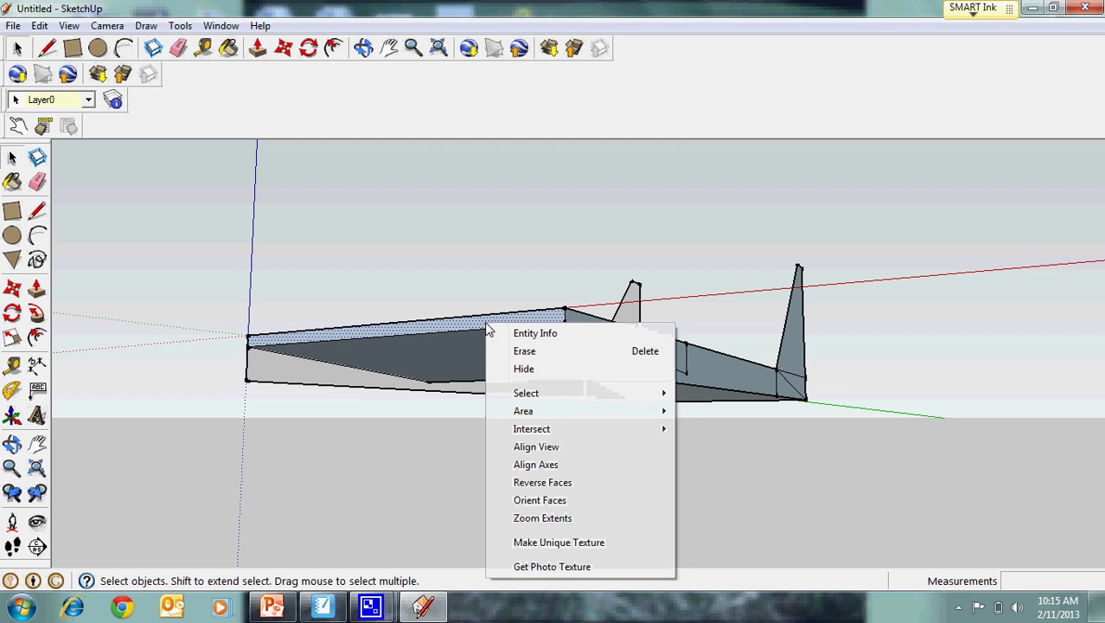
{"action": "left_click", "coordinate": [547, 351]}
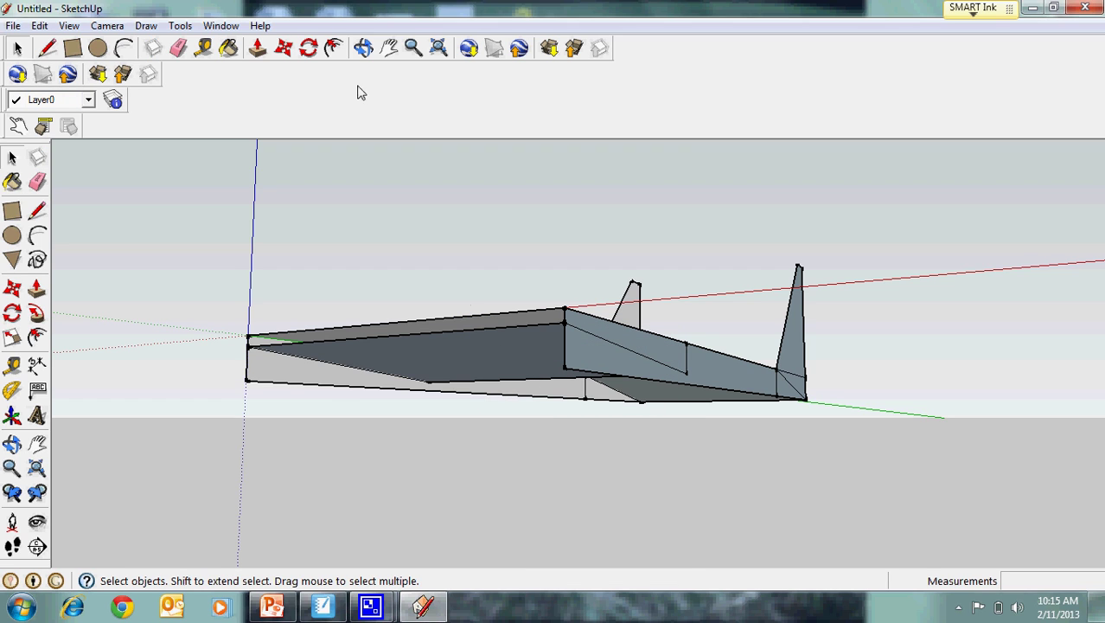
{"action": "left_click", "coordinate": [363, 48]}
Orbit and zoom out to a raised overhead view of the open base with both angled fins.
{"action": "mouse_move", "coordinate": [442, 232]}
{"action": "left_mouse_down"}
{"action": "mouse_move", "coordinate": [540, 407]}
{"action": "mouse_move", "coordinate": [564, 400]}
{"action": "mouse_move", "coordinate": [591, 413]}
{"action": "mouse_move", "coordinate": [585, 377]}
{"action": "mouse_move", "coordinate": [372, 239]}
{"action": "mouse_move", "coordinate": [185, 219]}
{"action": "mouse_move", "coordinate": [110, 278]}
{"action": "mouse_move", "coordinate": [89, 365]}
{"action": "mouse_move", "coordinate": [679, 419]}
{"action": "mouse_move", "coordinate": [680, 390]}
{"action": "mouse_move", "coordinate": [682, 409]}
{"action": "mouse_move", "coordinate": [674, 402]}
{"action": "mouse_move", "coordinate": [758, 374]}
{"action": "mouse_move", "coordinate": [854, 415]}
{"action": "mouse_move", "coordinate": [876, 445]}
{"action": "mouse_move", "coordinate": [882, 489]}
{"action": "left_mouse_up"}
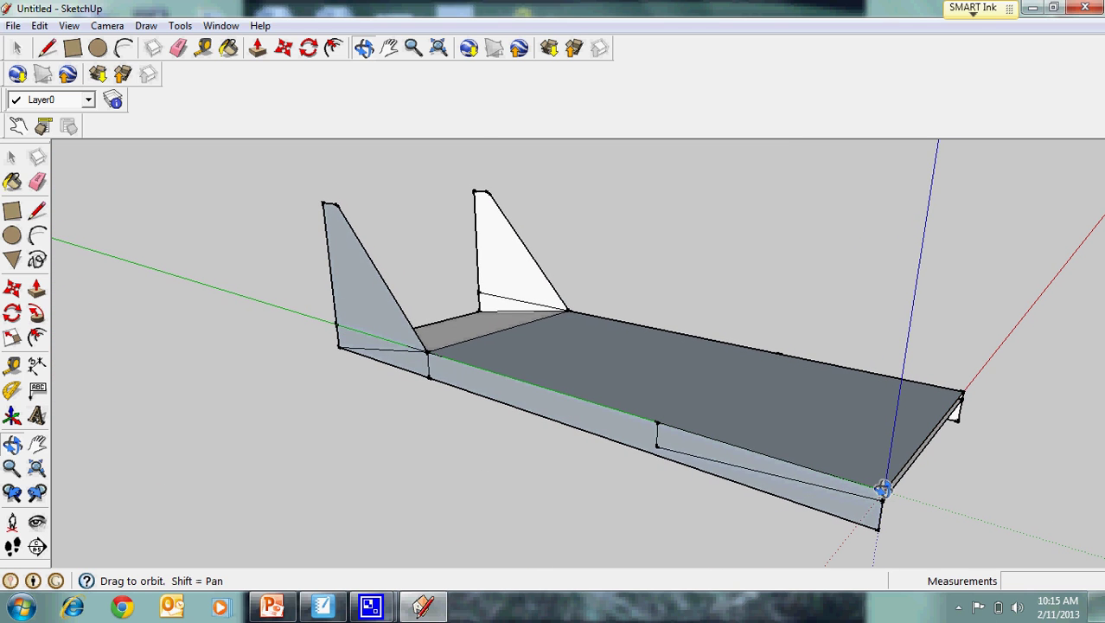
{"action": "left_click", "coordinate": [413, 50]}
{"action": "left_click_drag", "start_coordinate": [553, 208], "coordinate": [560, 312]}
{"action": "left_click", "coordinate": [364, 47]}
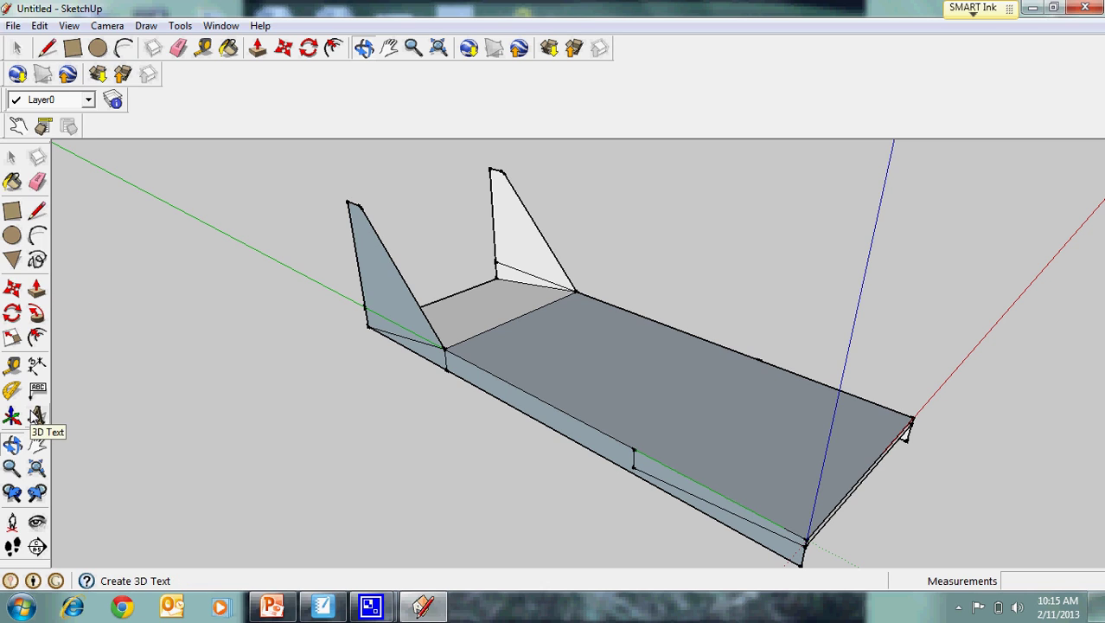
Create filled, extruded 3D text reading 'Skimmer' and place it on the model.
{"action": "left_click", "coordinate": [37, 416]}
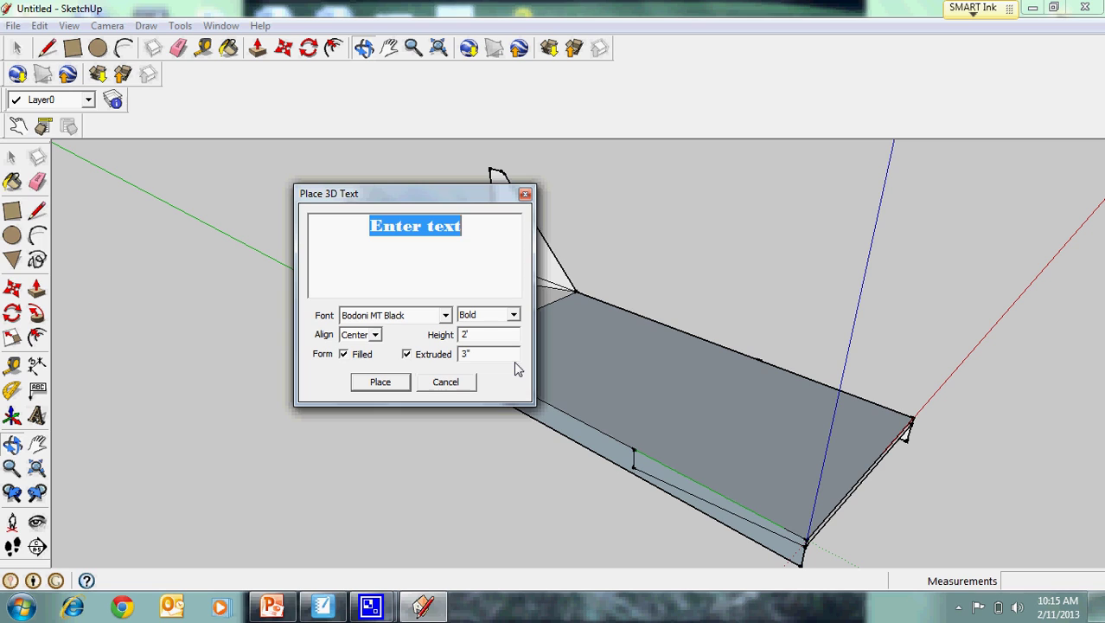
{"action": "type", "text": "Skimmer"}
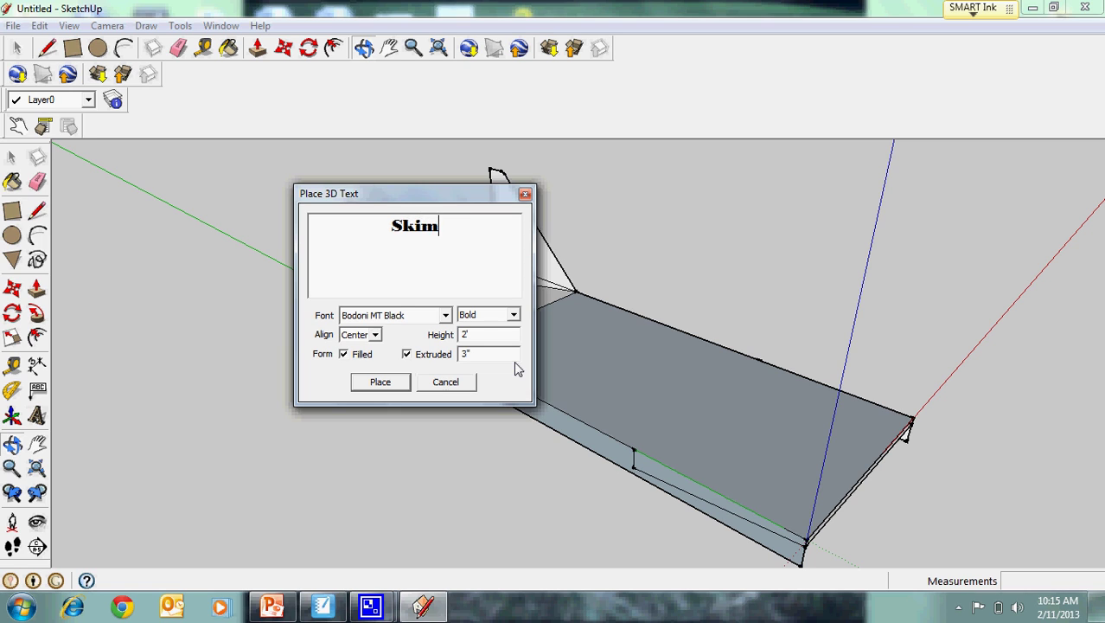
{"action": "left_click", "coordinate": [382, 383]}
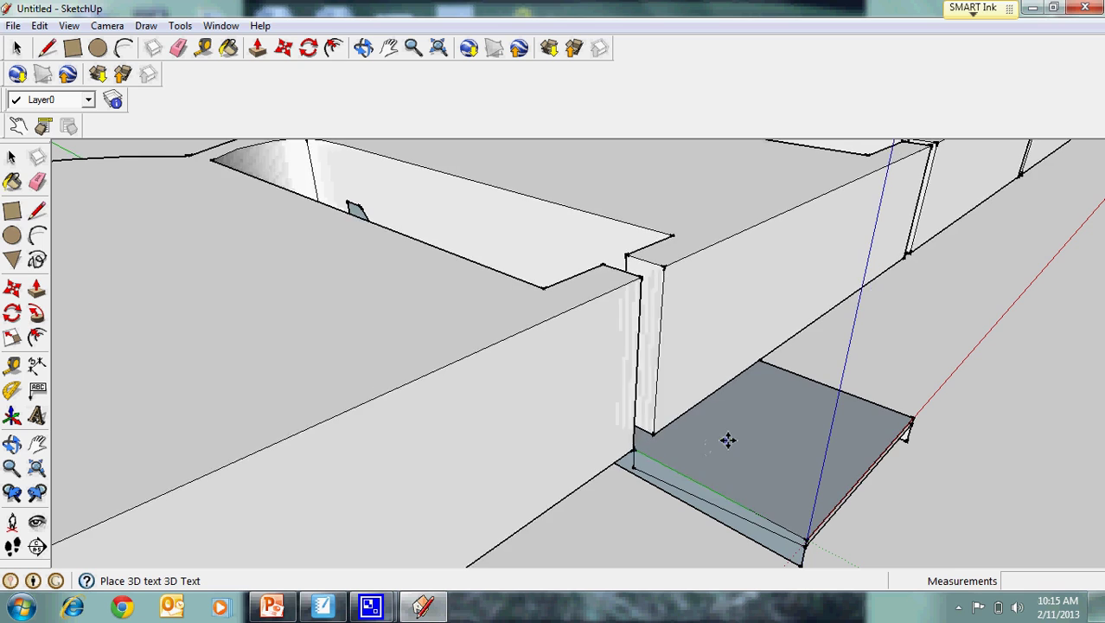
{"action": "scroll", "coordinate": [774, 519], "scroll_direction": "up", "scroll_amount": 5}
{"action": "scroll", "coordinate": [811, 532], "scroll_direction": "down", "scroll_amount": 5}
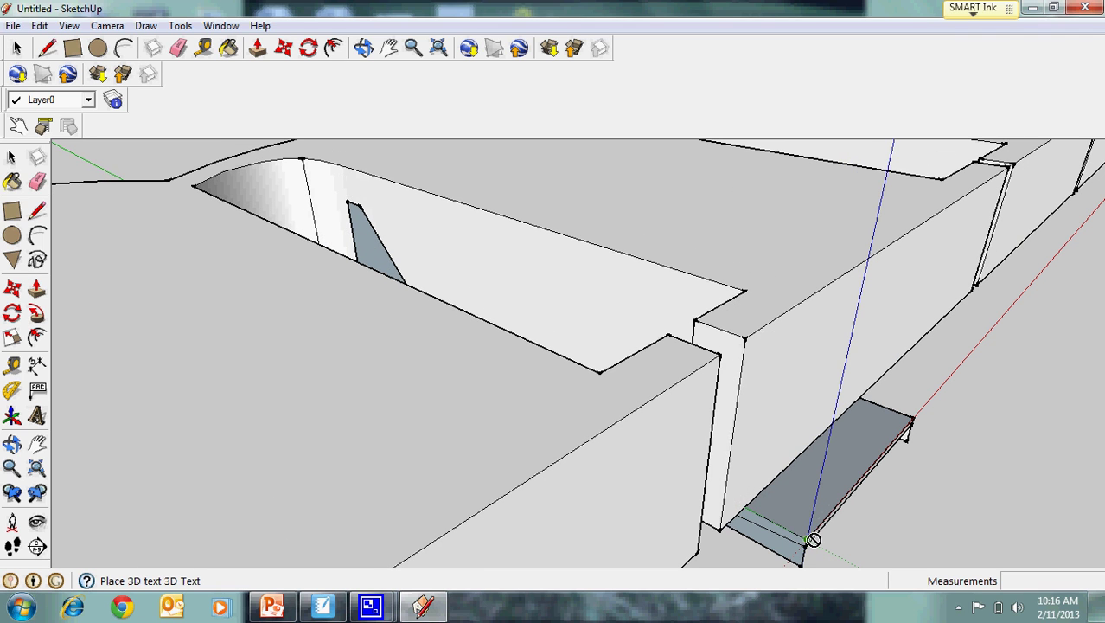
{"action": "scroll", "coordinate": [686, 373], "scroll_direction": "up", "scroll_amount": 4}
{"action": "scroll", "coordinate": [777, 442], "scroll_direction": "down", "scroll_amount": 2}
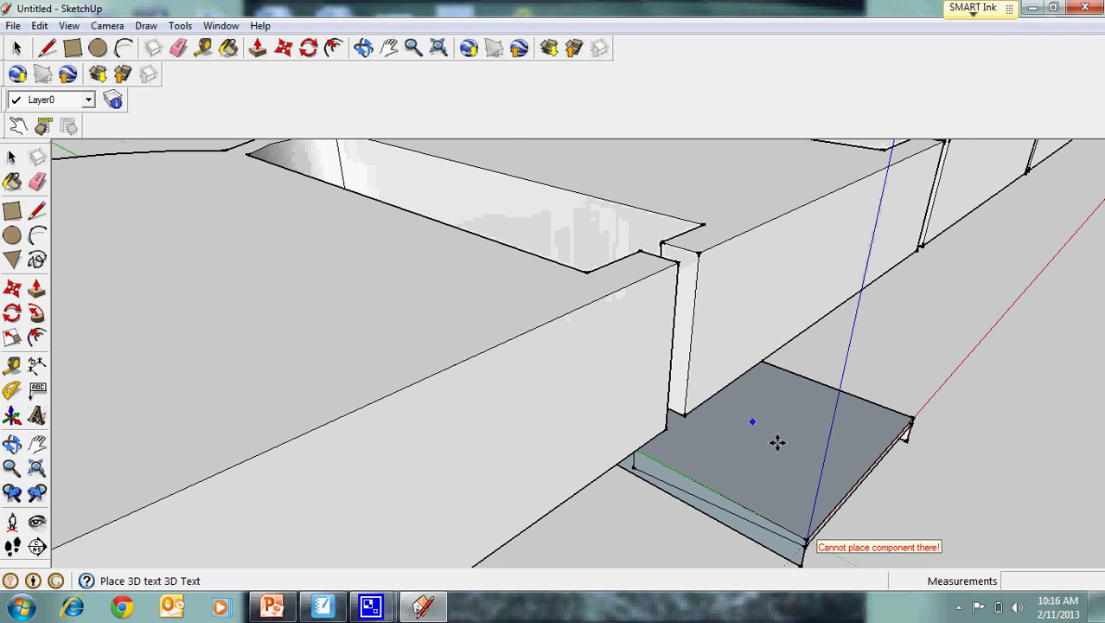
{"action": "scroll", "coordinate": [820, 515], "scroll_direction": "down", "scroll_amount": 3}
Select everything and zoom extents to fit the whole model in view.
{"action": "key", "text": "ctrl+a"}
{"action": "key", "text": "m"}
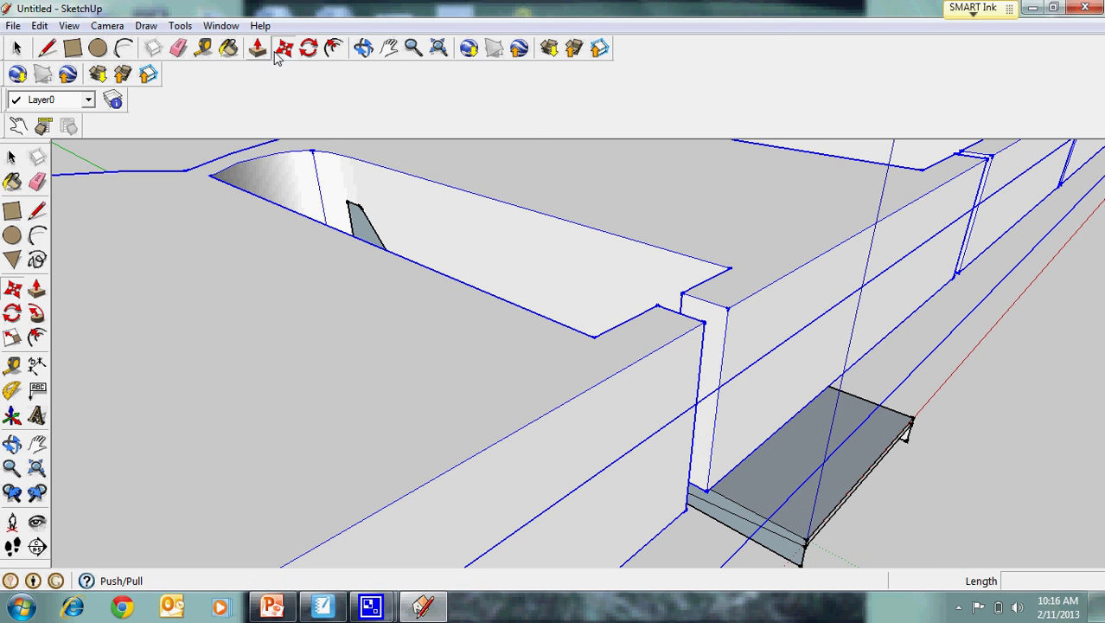
{"action": "left_click", "coordinate": [437, 48]}
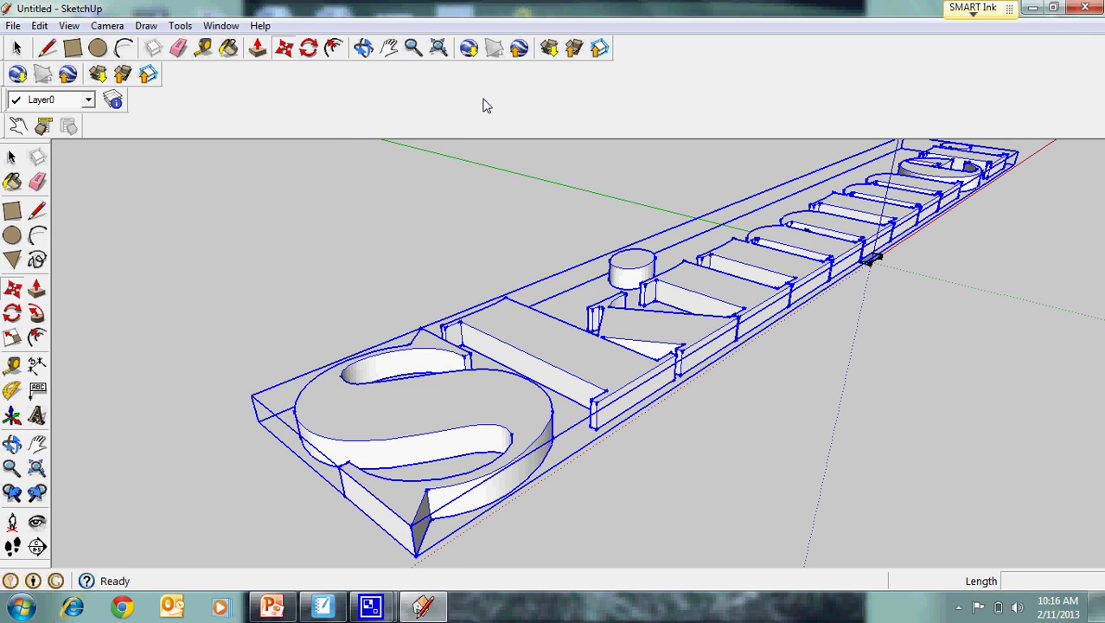
{"action": "key", "text": "m"}
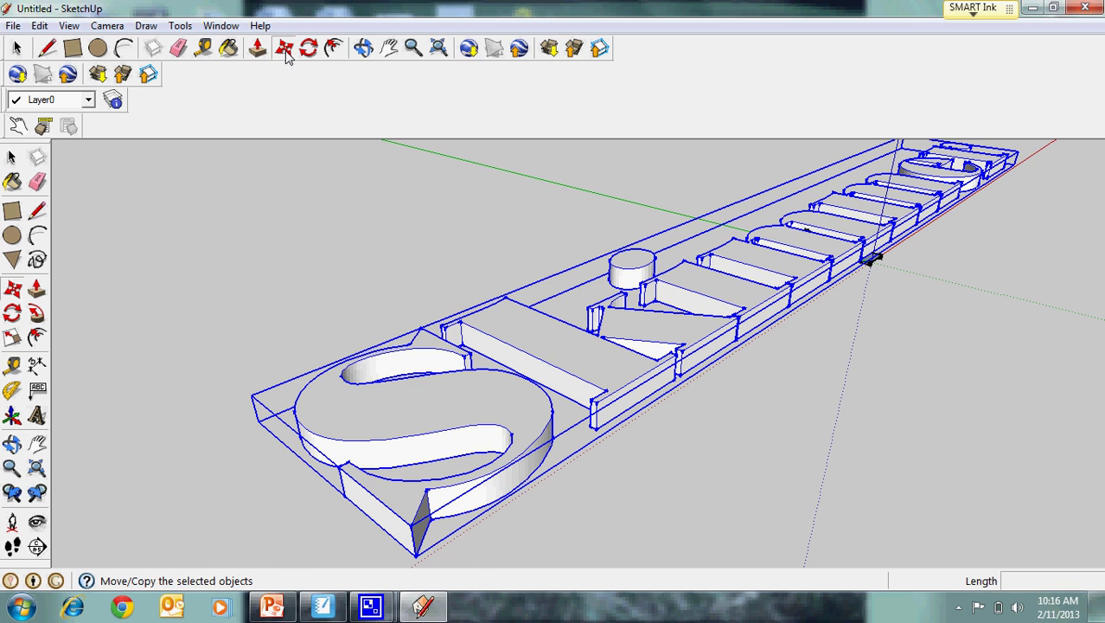
Move the Skimmer text by its corner about 1' 11 1/8", then choose Edit Component on it.
{"action": "left_click", "coordinate": [412, 525]}
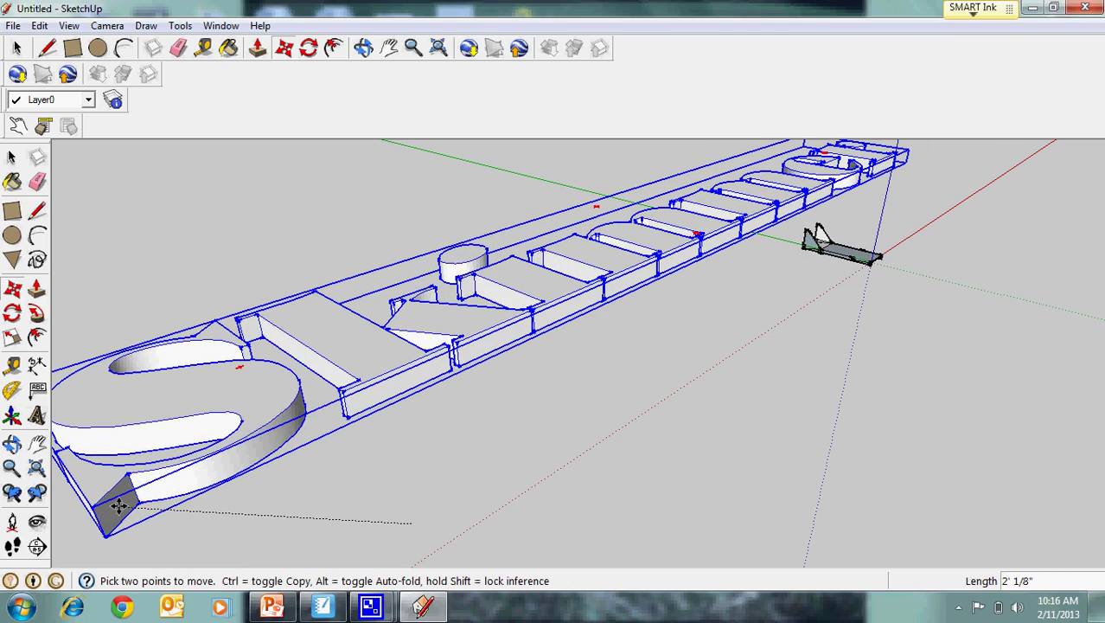
{"action": "left_click", "coordinate": [163, 468]}
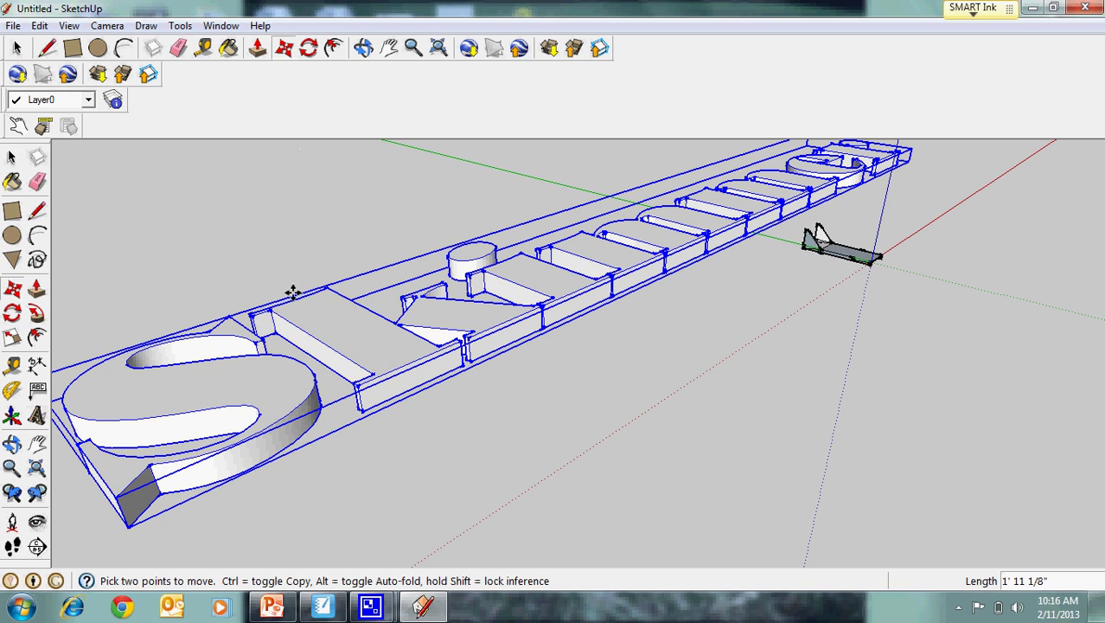
{"action": "right_click", "coordinate": [303, 336]}
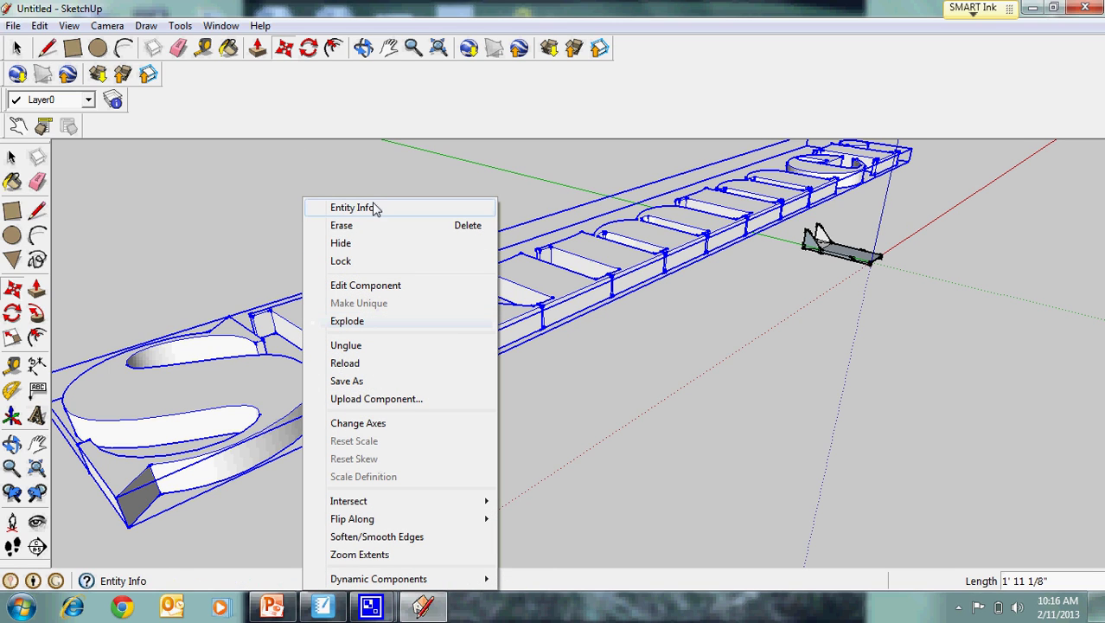
{"action": "left_click", "coordinate": [366, 285]}
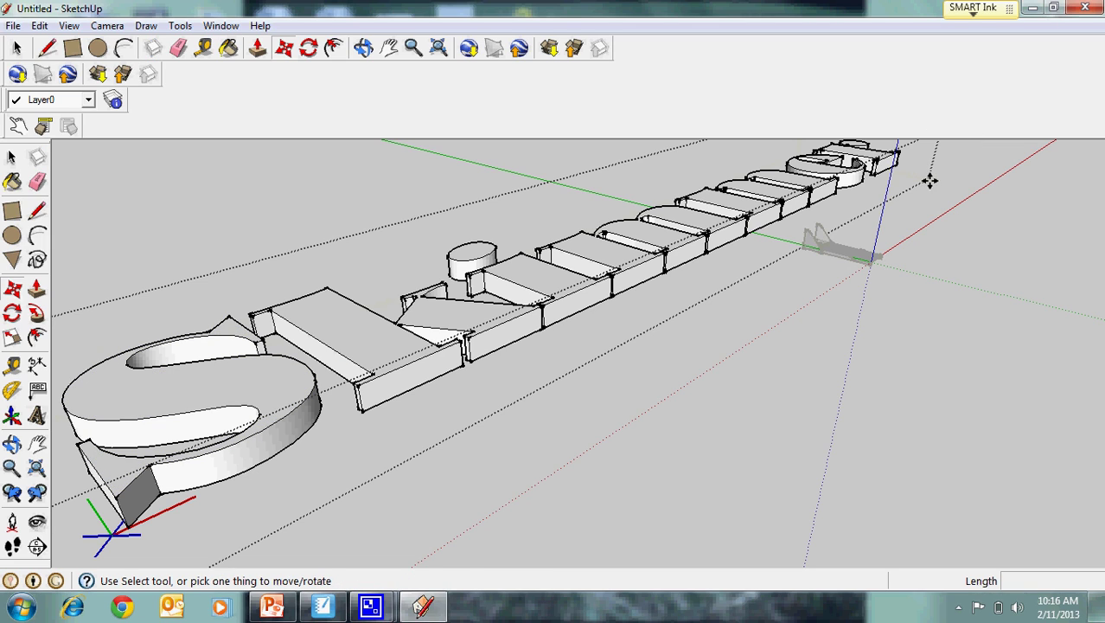
Select the whole Skimmer text group, scale it down to about 0.11, then zoom extents.
{"action": "left_click", "coordinate": [412, 48]}
{"action": "left_click_drag", "start_coordinate": [473, 198], "coordinate": [505, 289]}
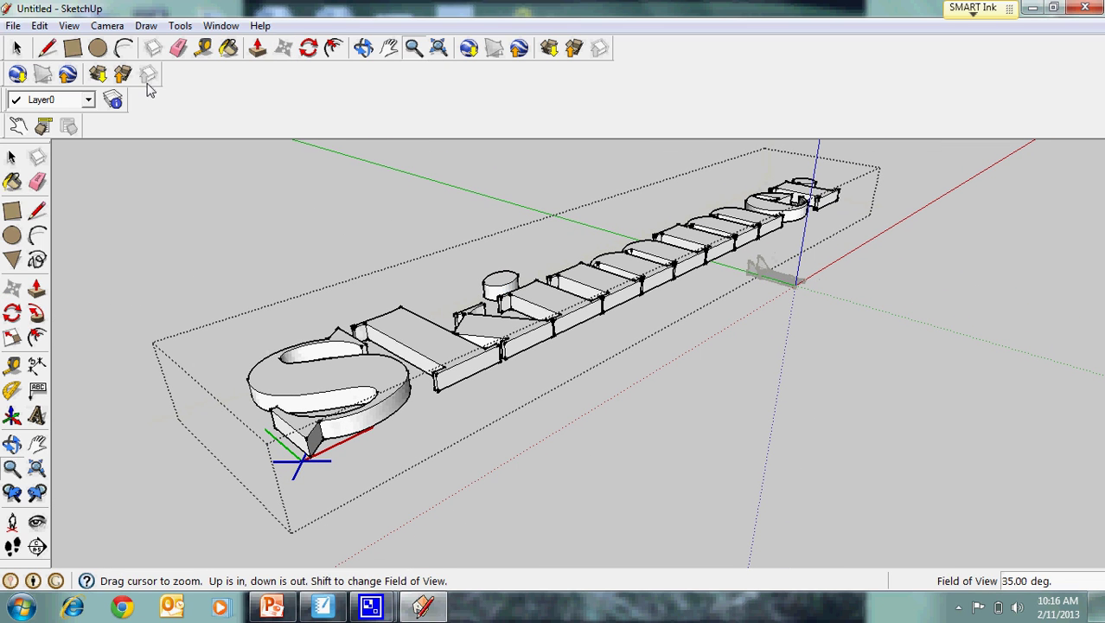
{"action": "left_click", "coordinate": [16, 49]}
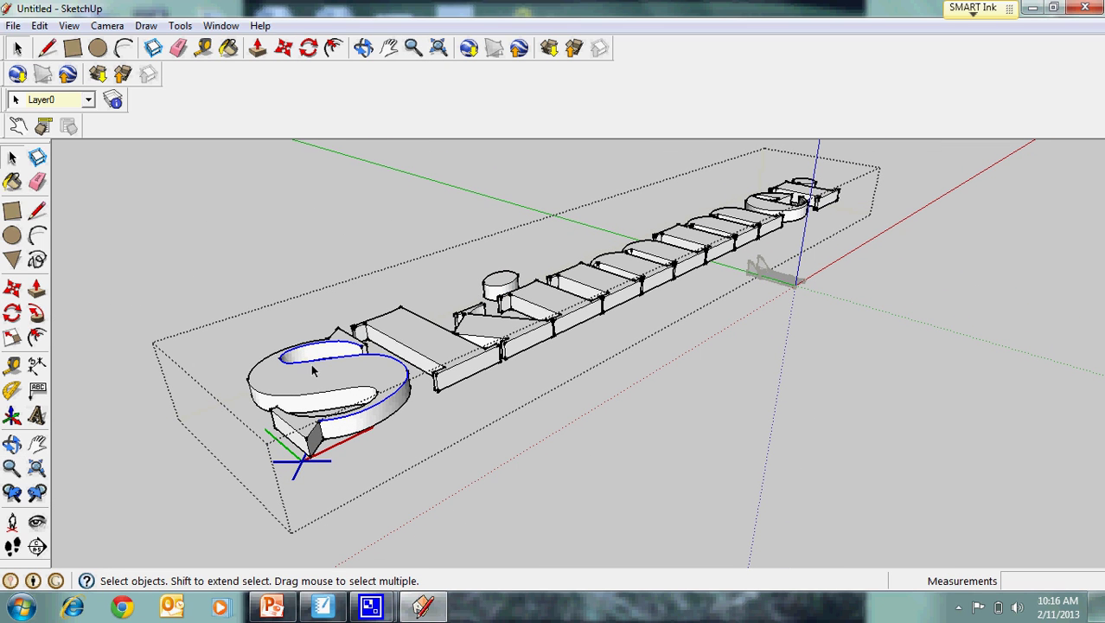
{"action": "left_click", "coordinate": [482, 520]}
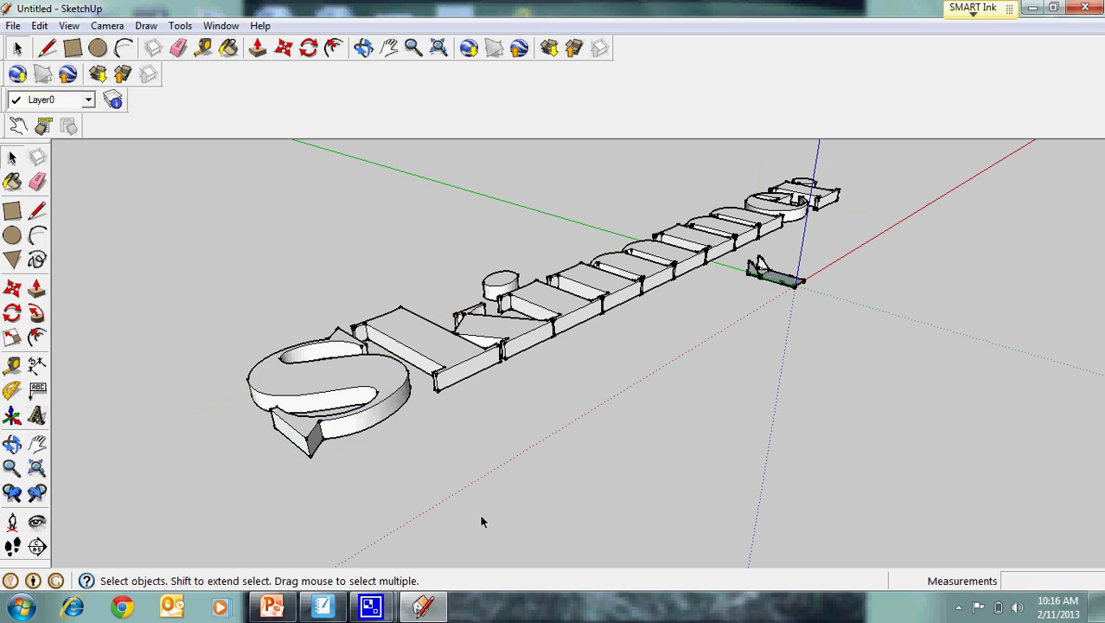
{"action": "left_click", "coordinate": [461, 375]}
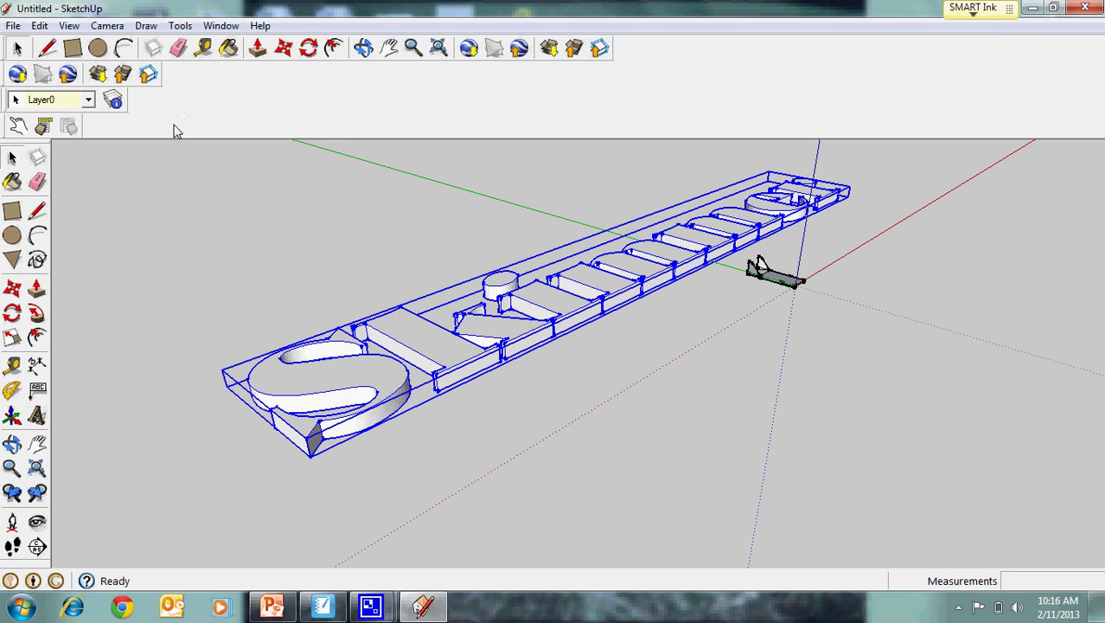
{"action": "left_click", "coordinate": [14, 341]}
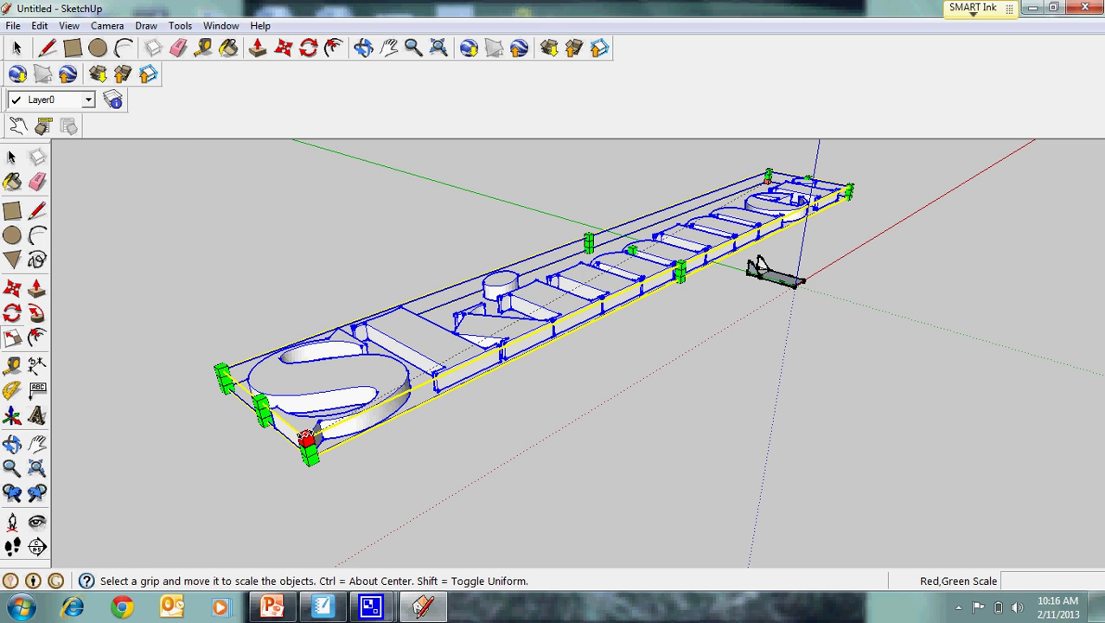
{"action": "mouse_move", "coordinate": [306, 439]}
{"action": "left_mouse_down"}
{"action": "mouse_move", "coordinate": [733, 164]}
{"action": "mouse_move", "coordinate": [746, 182]}
{"action": "left_mouse_up"}
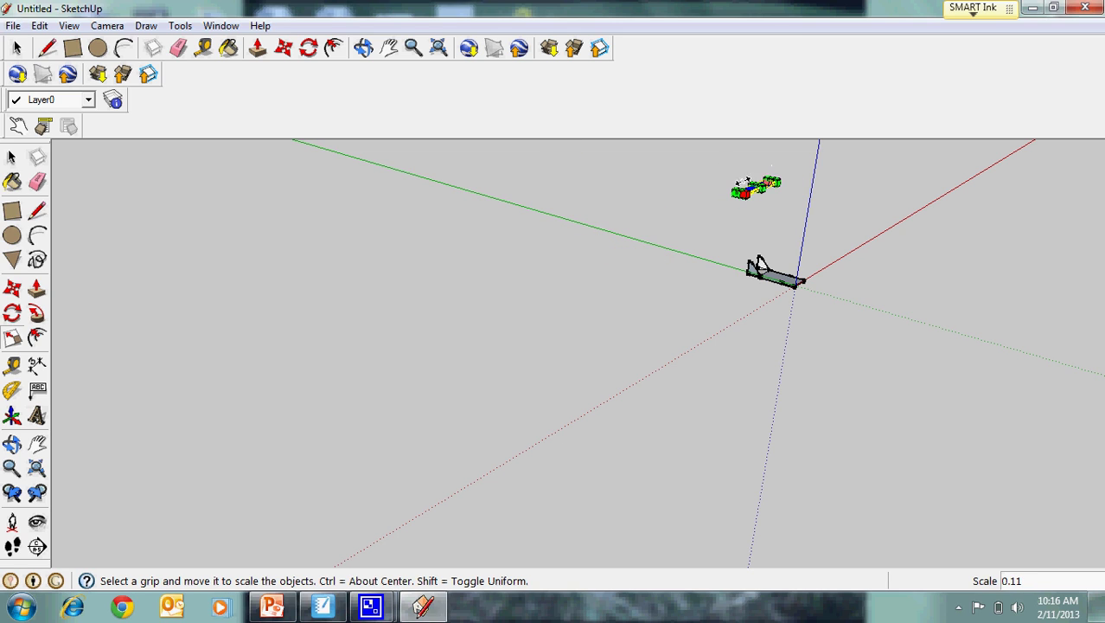
{"action": "left_click", "coordinate": [435, 50]}
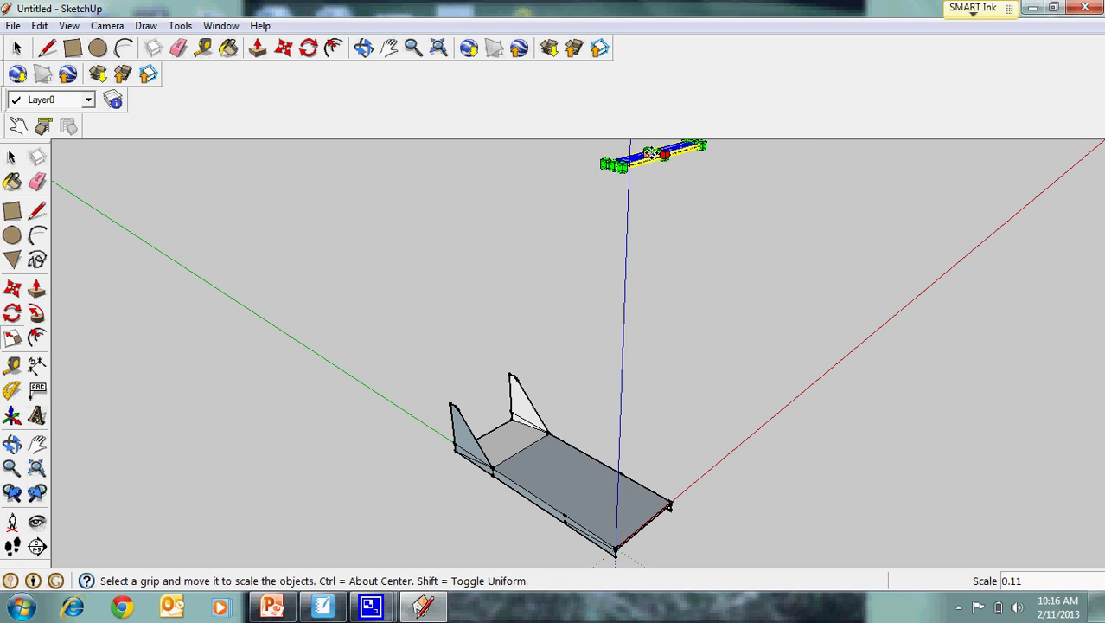
Move the shrunken Skimmer text down from above to sit beside the tray's right end.
{"action": "left_click", "coordinate": [284, 48]}
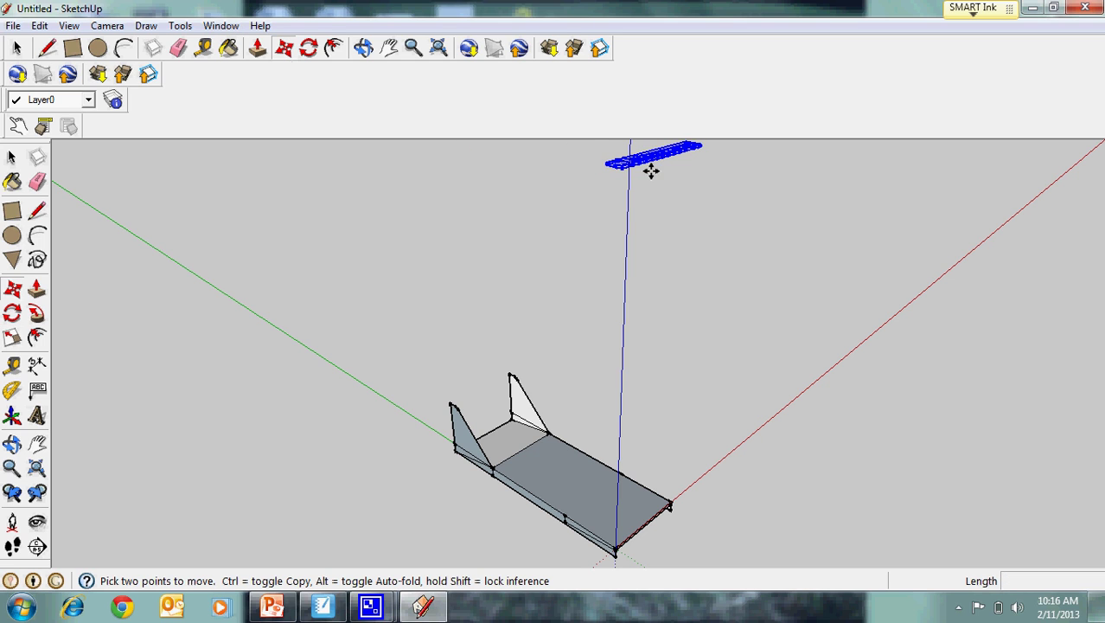
{"action": "mouse_move", "coordinate": [658, 155]}
{"action": "left_mouse_down"}
{"action": "mouse_move", "coordinate": [701, 398]}
{"action": "mouse_move", "coordinate": [825, 464]}
{"action": "left_mouse_up"}
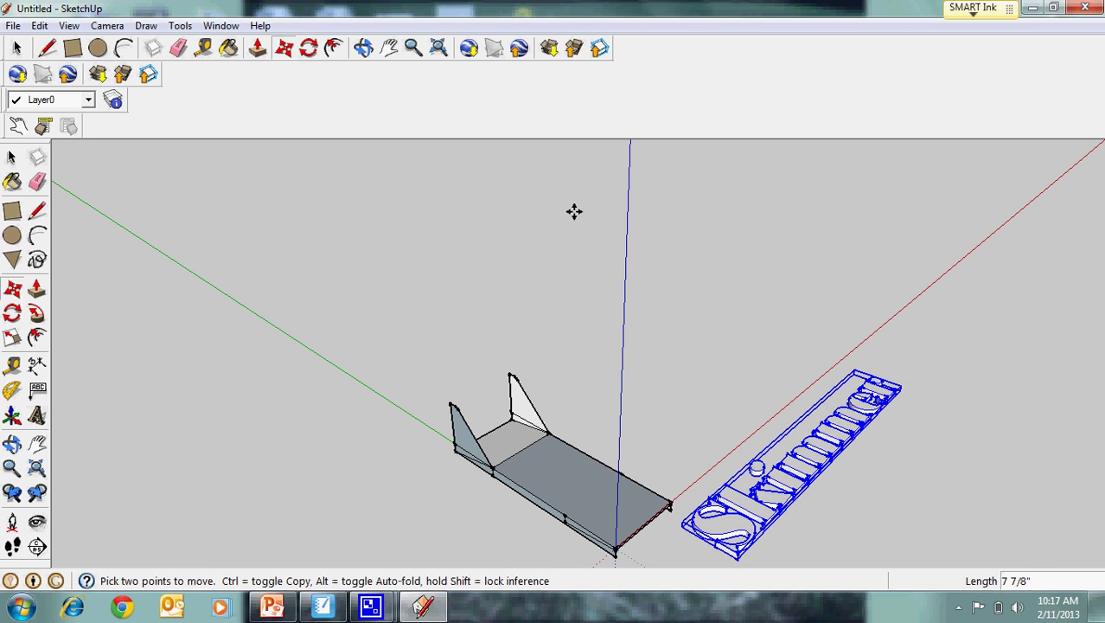
{"action": "left_click", "coordinate": [309, 47]}
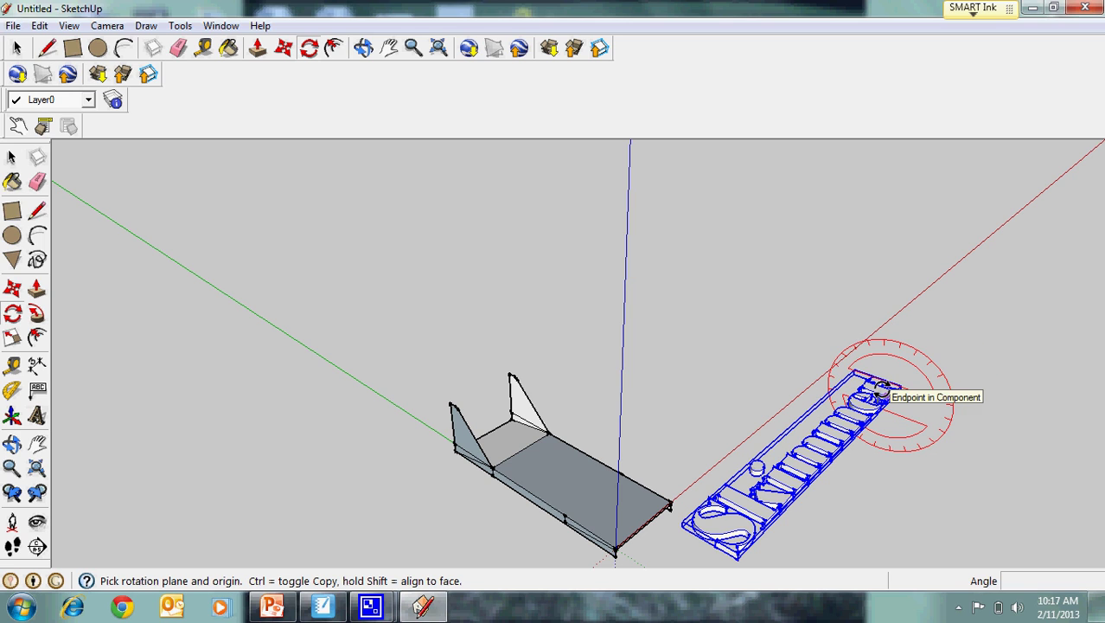
Rotate the Skimmer text 90° about its end corner so it runs parallel to the tray.
{"action": "left_click", "coordinate": [879, 385]}
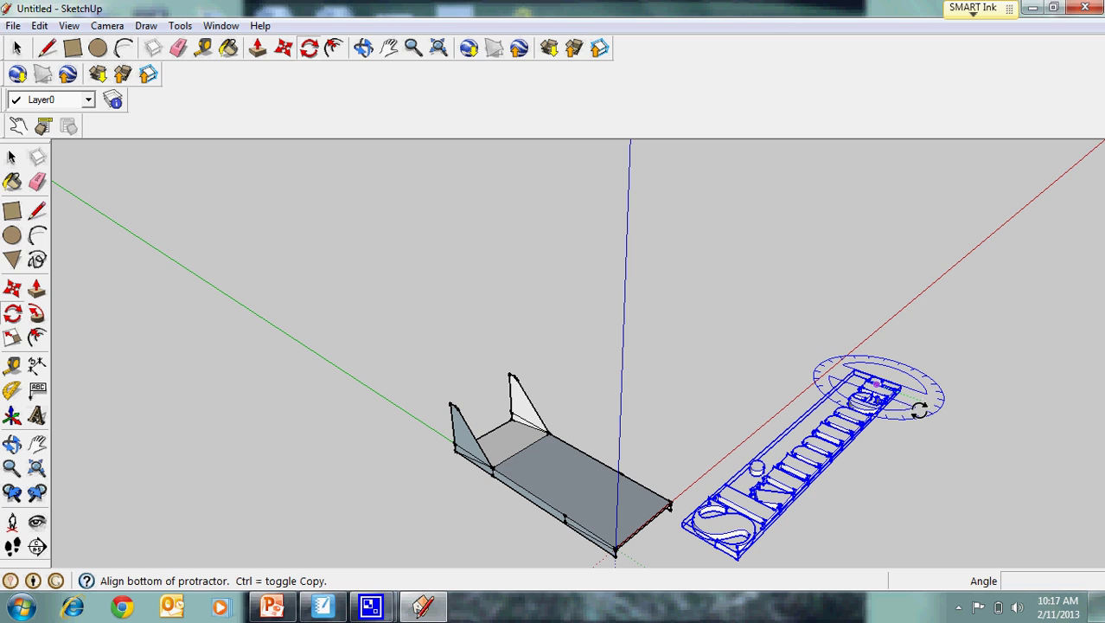
{"action": "left_click", "coordinate": [893, 372]}
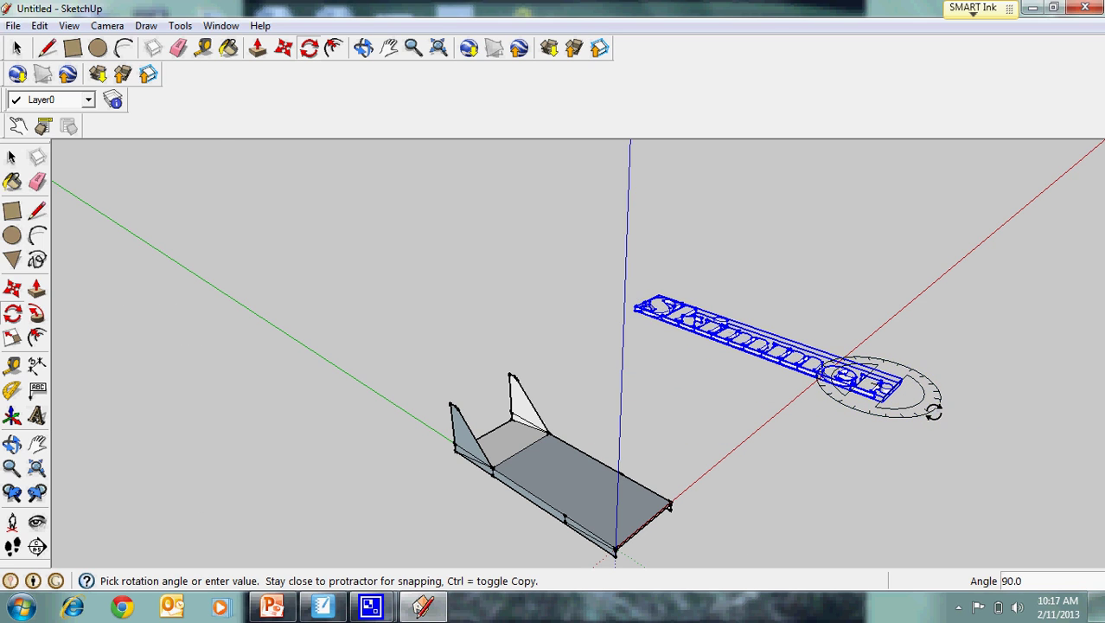
{"action": "left_click", "coordinate": [933, 411]}
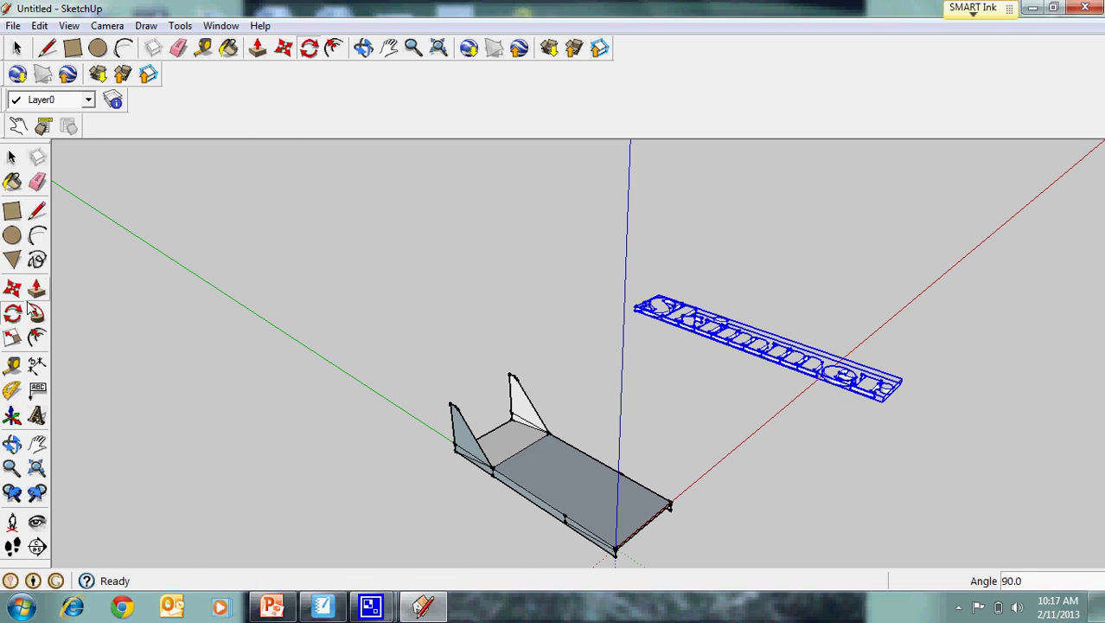
{"action": "left_click", "coordinate": [12, 338]}
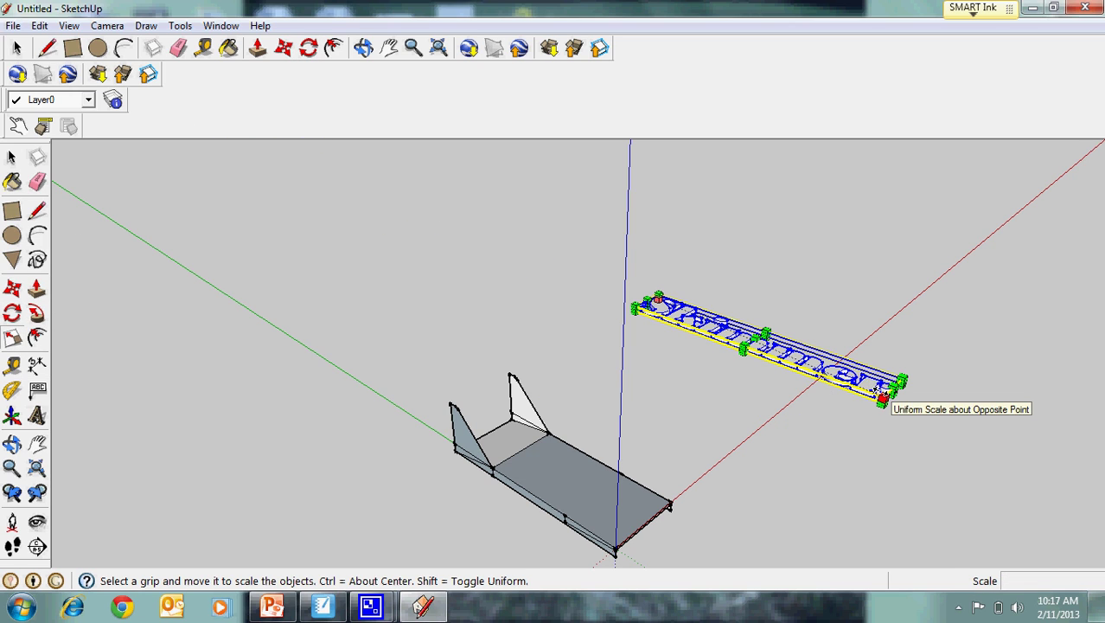
Scale the text to about 0.69 and move it down onto the tray's base.
{"action": "left_click_drag", "start_coordinate": [882, 396], "coordinate": [797, 339]}
{"action": "left_click", "coordinate": [307, 47]}
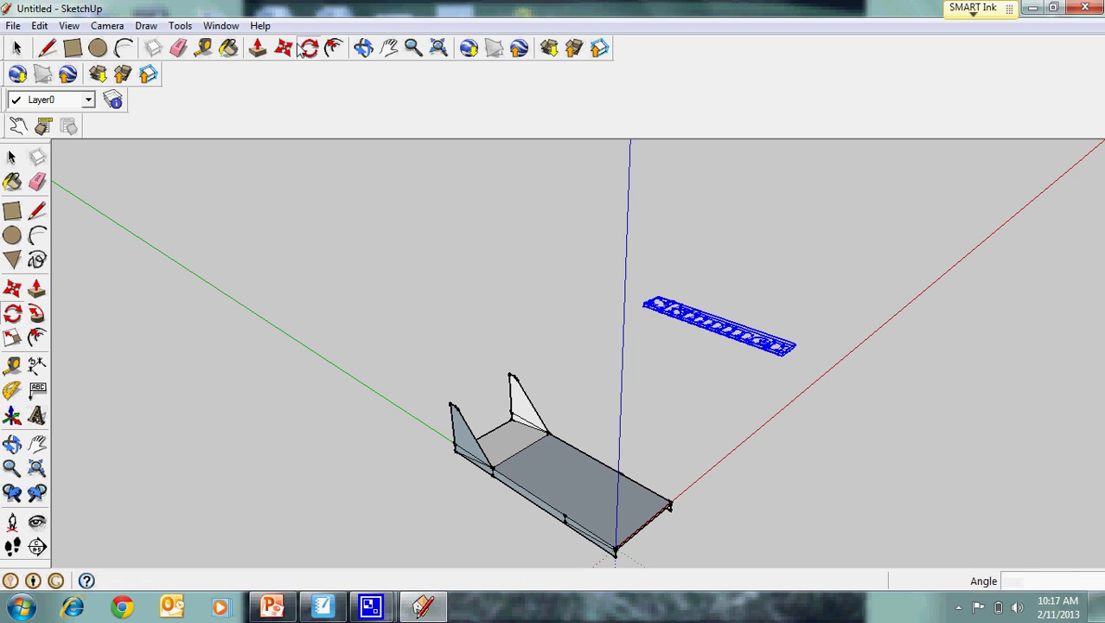
{"action": "left_click", "coordinate": [284, 47]}
{"action": "left_click", "coordinate": [734, 335]}
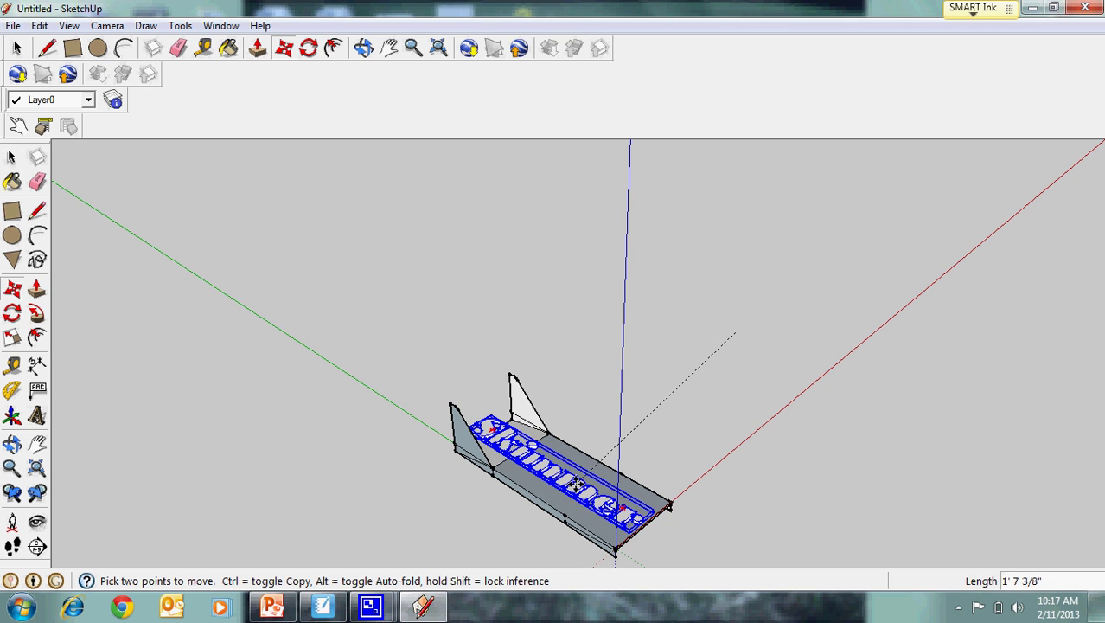
{"action": "left_click", "coordinate": [577, 479]}
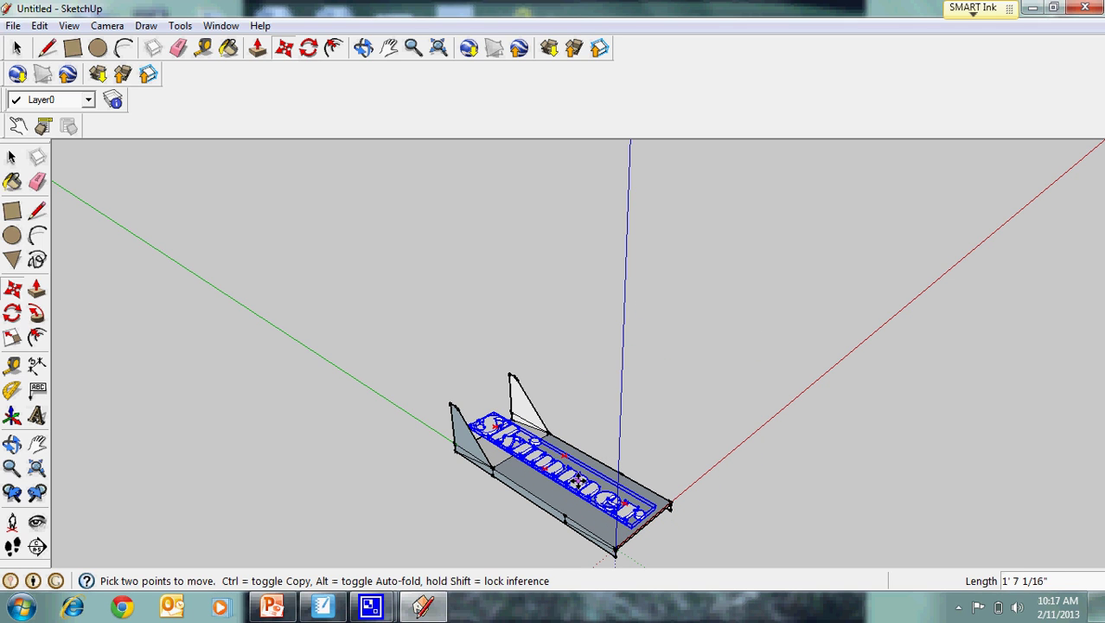
Scale the text to 0.65, nudge it into place between the fins, and deselect it.
{"action": "left_click", "coordinate": [13, 337]}
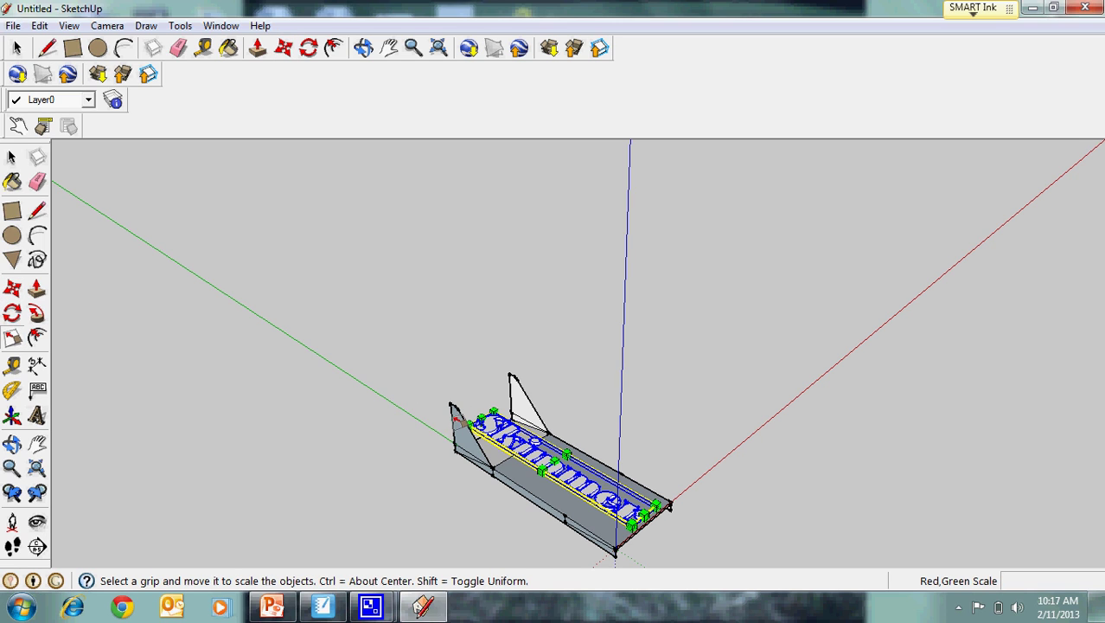
{"action": "left_click_drag", "start_coordinate": [476, 422], "coordinate": [529, 453]}
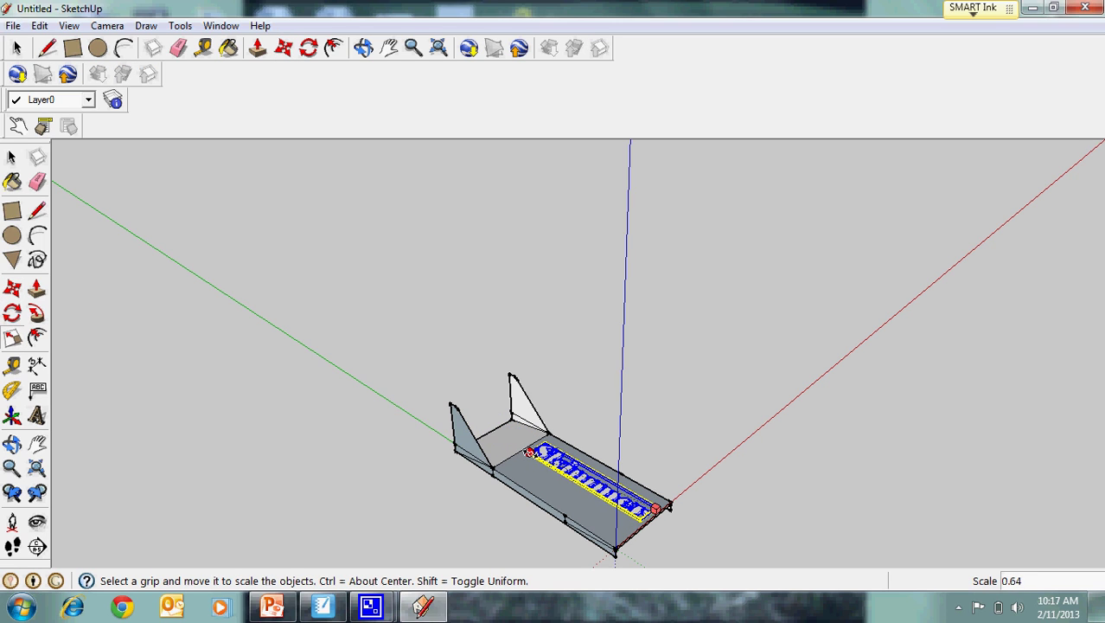
{"action": "left_click_drag", "start_coordinate": [529, 453], "coordinate": [528, 452]}
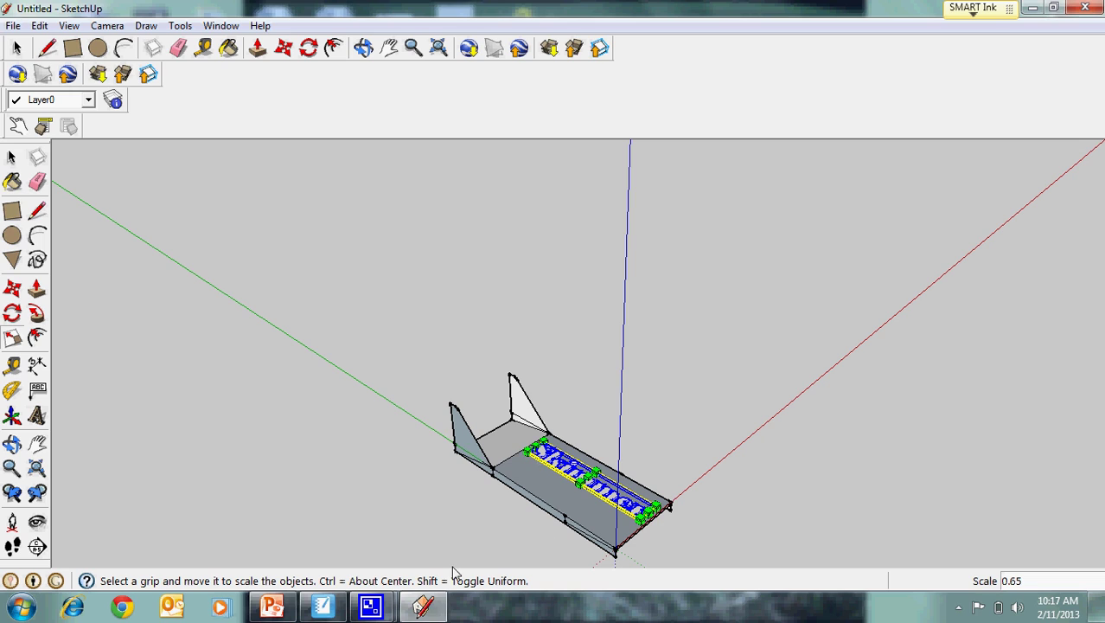
{"action": "left_click", "coordinate": [284, 49]}
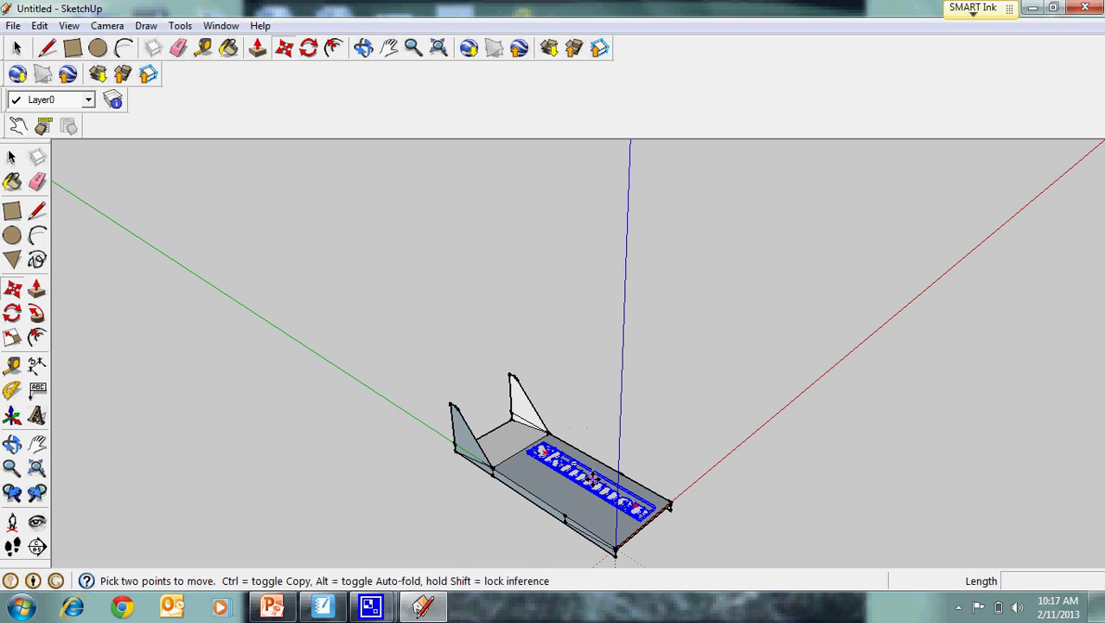
{"action": "left_click_drag", "start_coordinate": [594, 479], "coordinate": [587, 483]}
{"action": "left_click", "coordinate": [587, 482]}
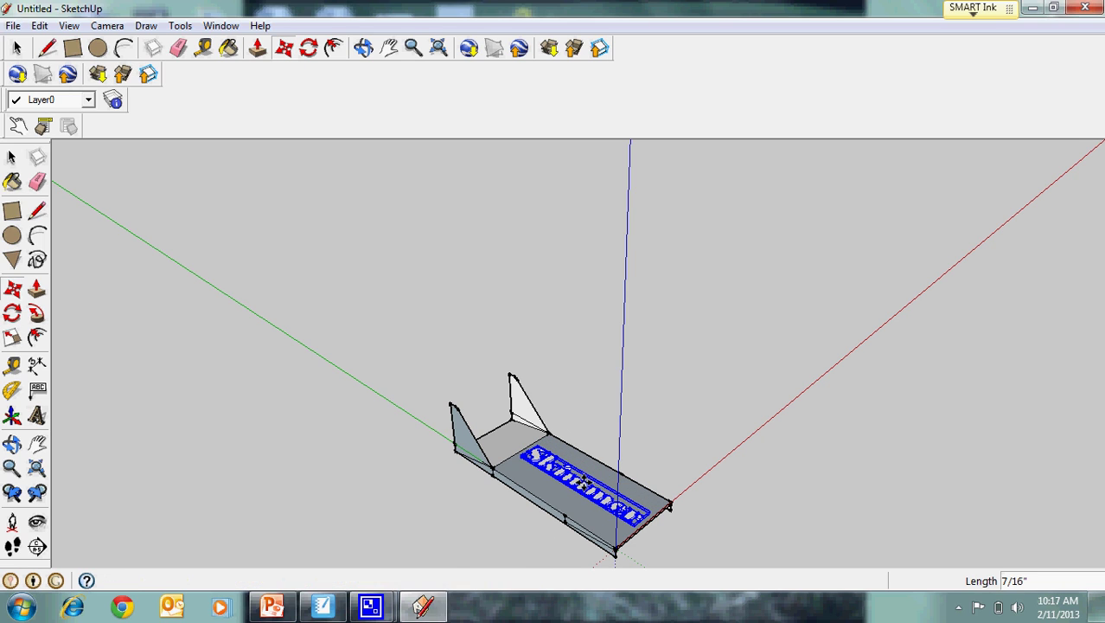
{"action": "left_click", "coordinate": [11, 158]}
{"action": "left_click", "coordinate": [353, 296]}
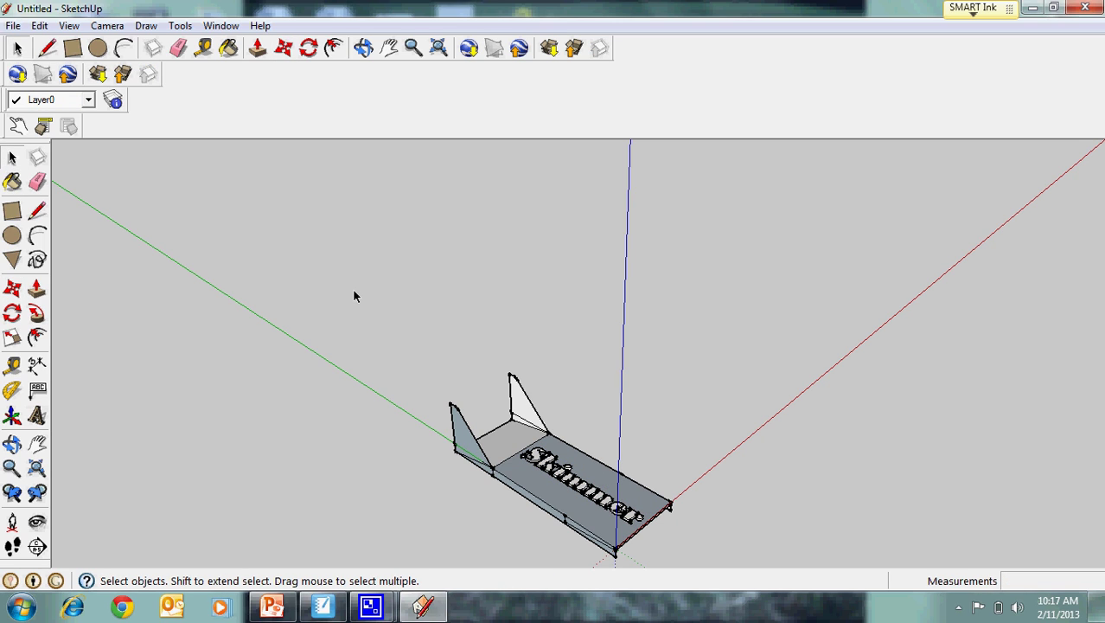
Fit the whole model in view and save it as 'Skimmer' on the H: network home drive.
{"action": "left_click", "coordinate": [439, 50]}
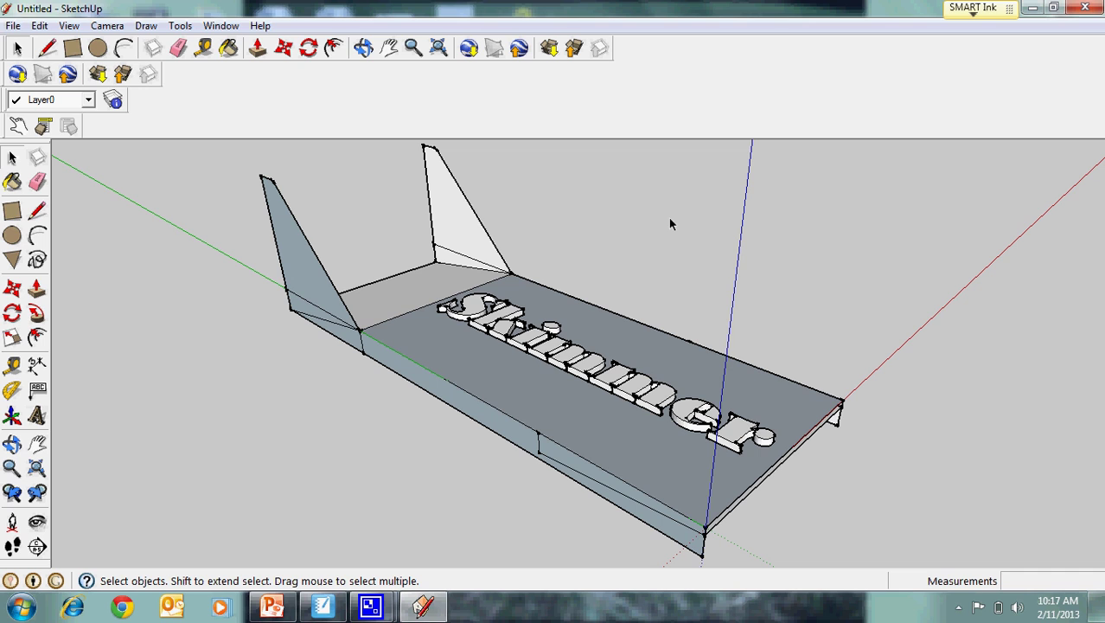
{"action": "left_click", "coordinate": [15, 26]}
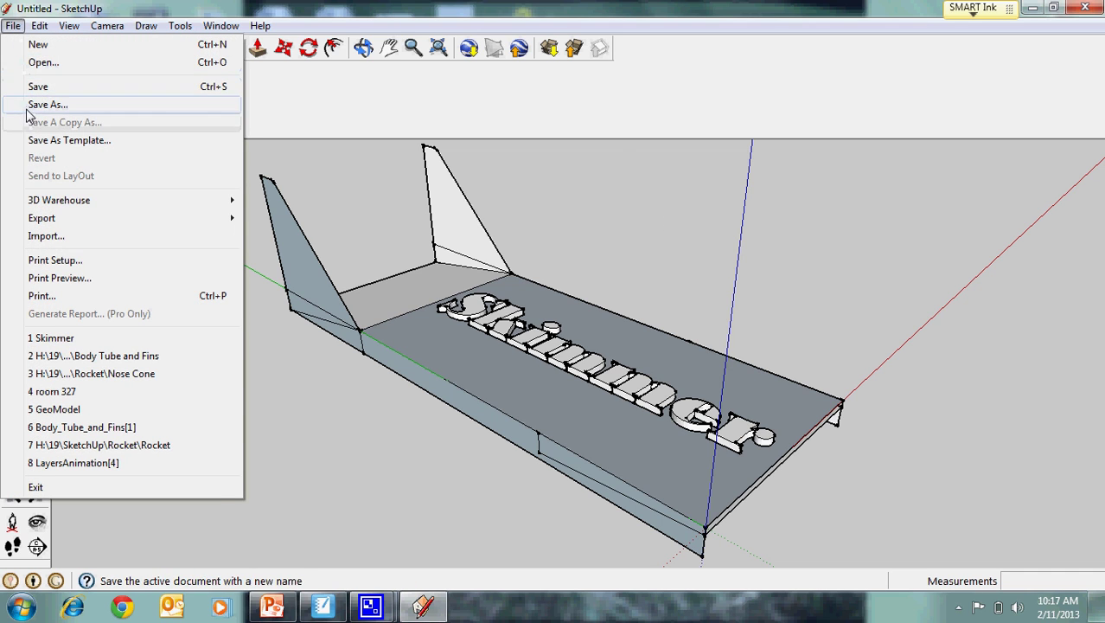
{"action": "left_click", "coordinate": [32, 102]}
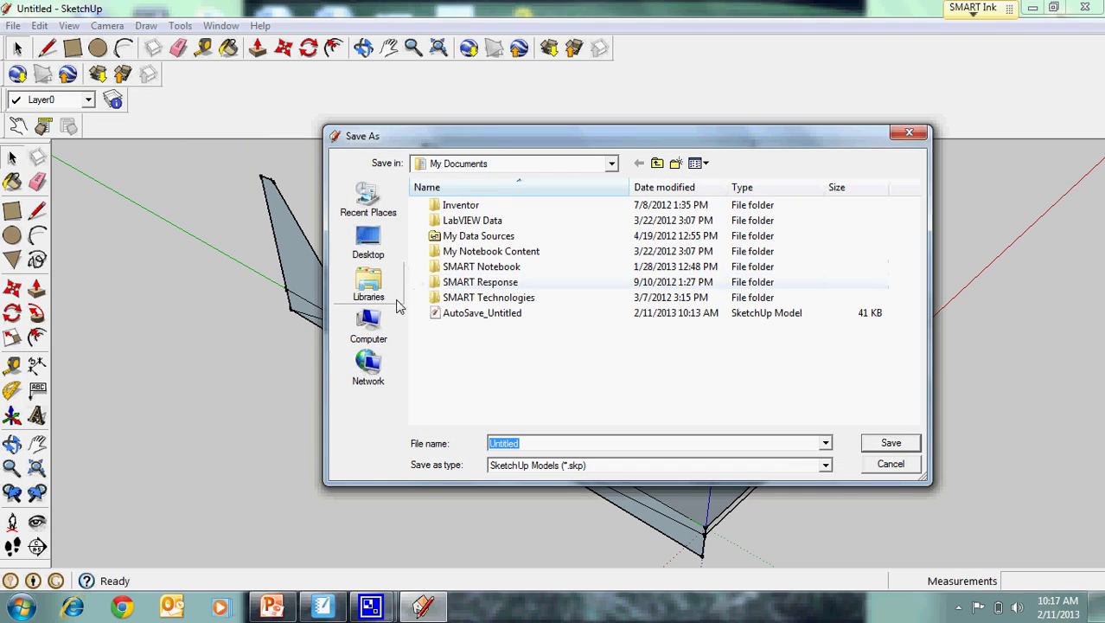
{"action": "left_click", "coordinate": [381, 331]}
{"action": "double_click", "coordinate": [506, 356]}
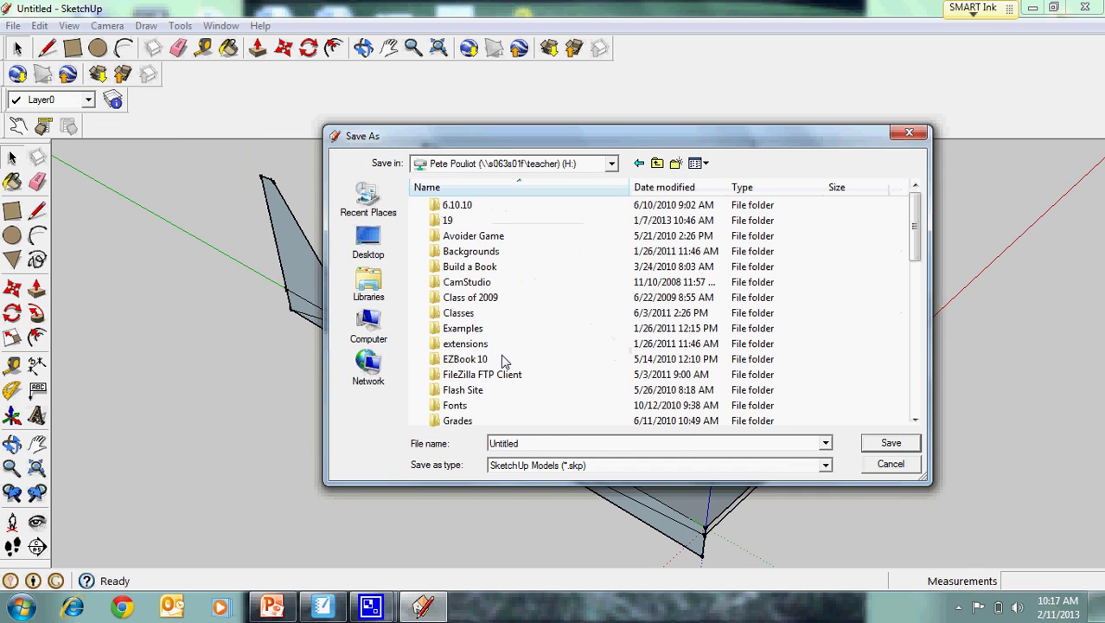
{"action": "type", "text": "S"}
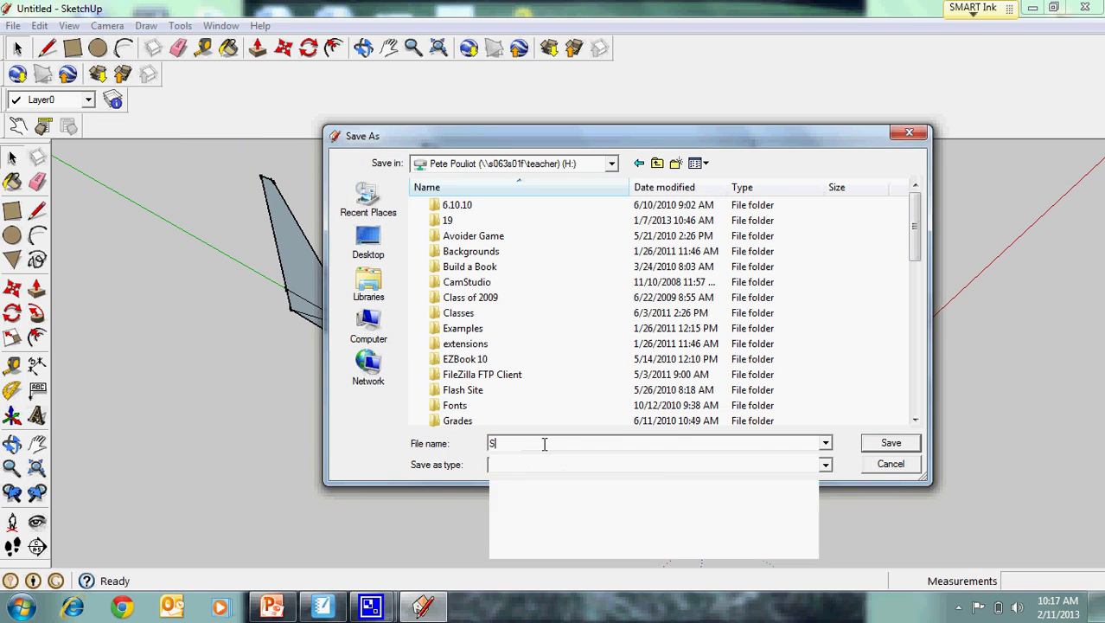
{"action": "type", "text": "kimmer"}
{"action": "key", "text": "Return"}
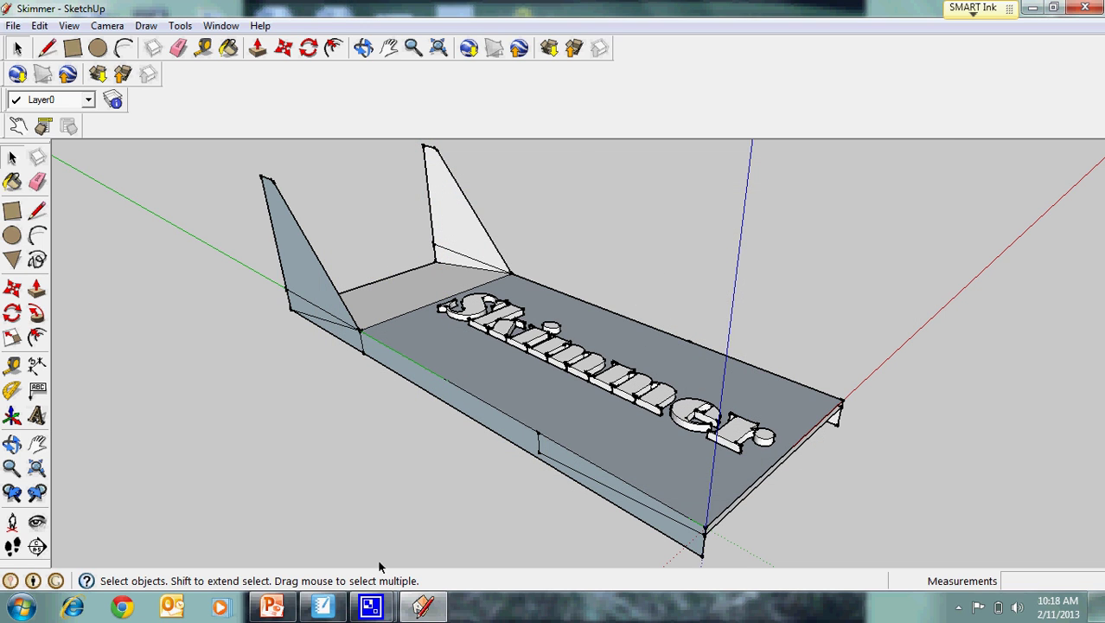
{"action": "right_click", "coordinate": [381, 603]}
{"action": "left_click", "coordinate": [373, 605]}
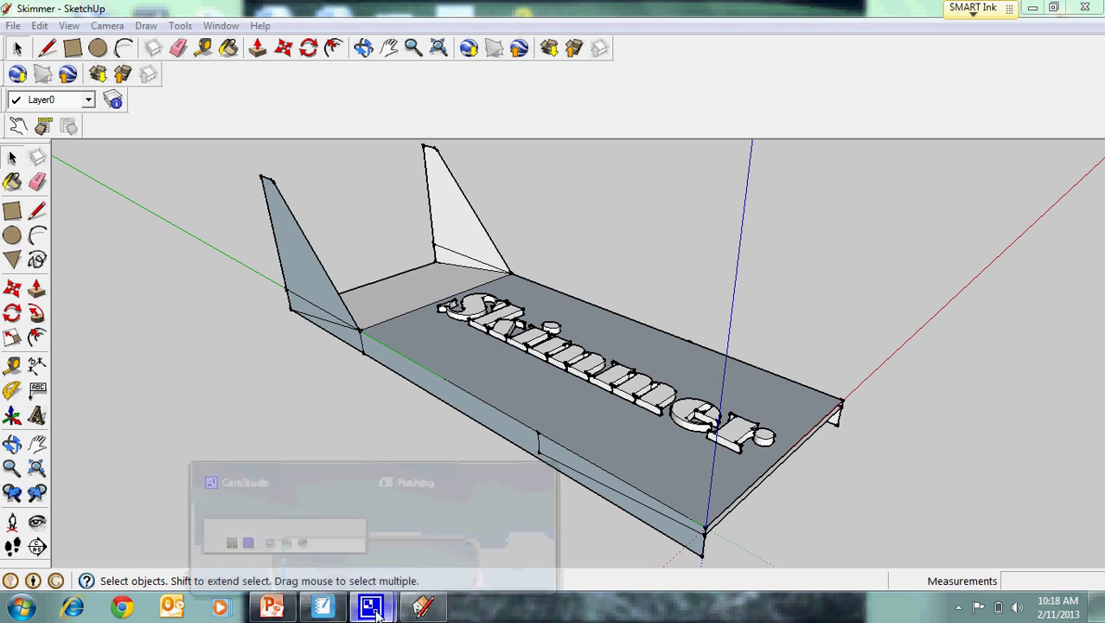